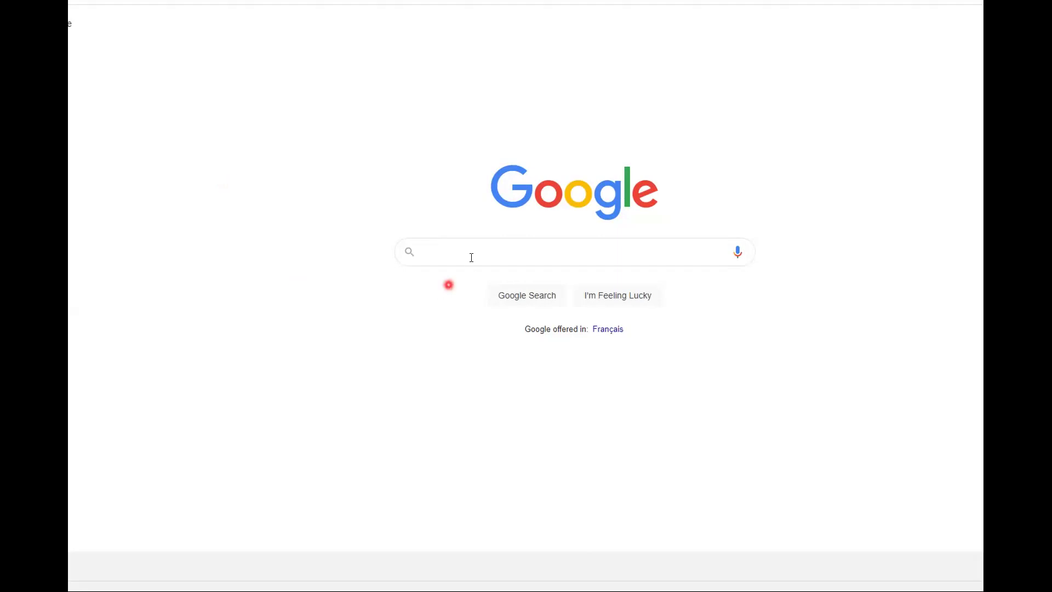
Search Google for huntandfishontario.com and open the Hunt and Fish Ontario result
left_click(466, 250)
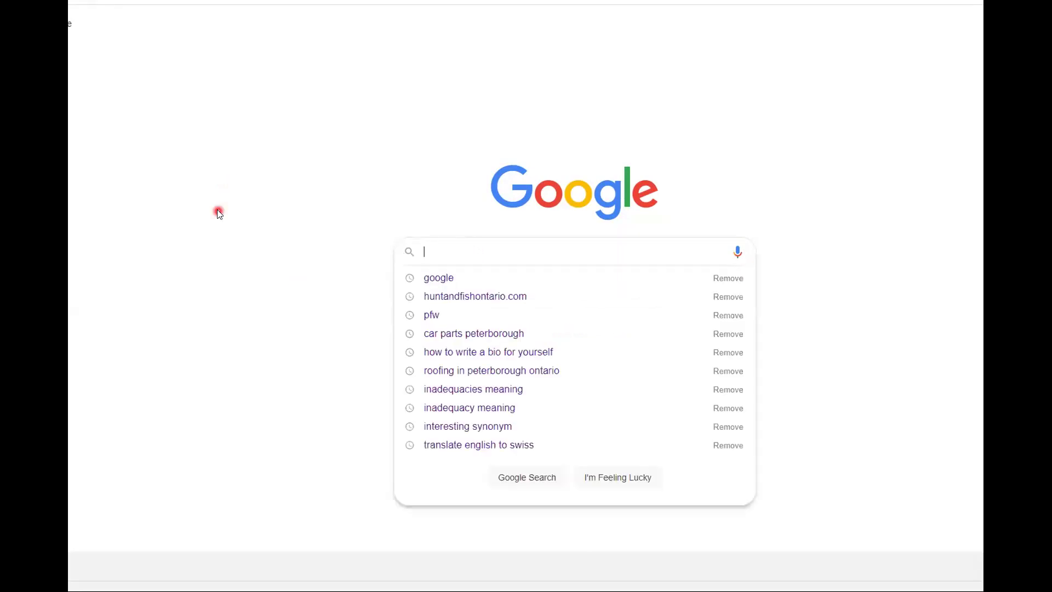
type("hun")
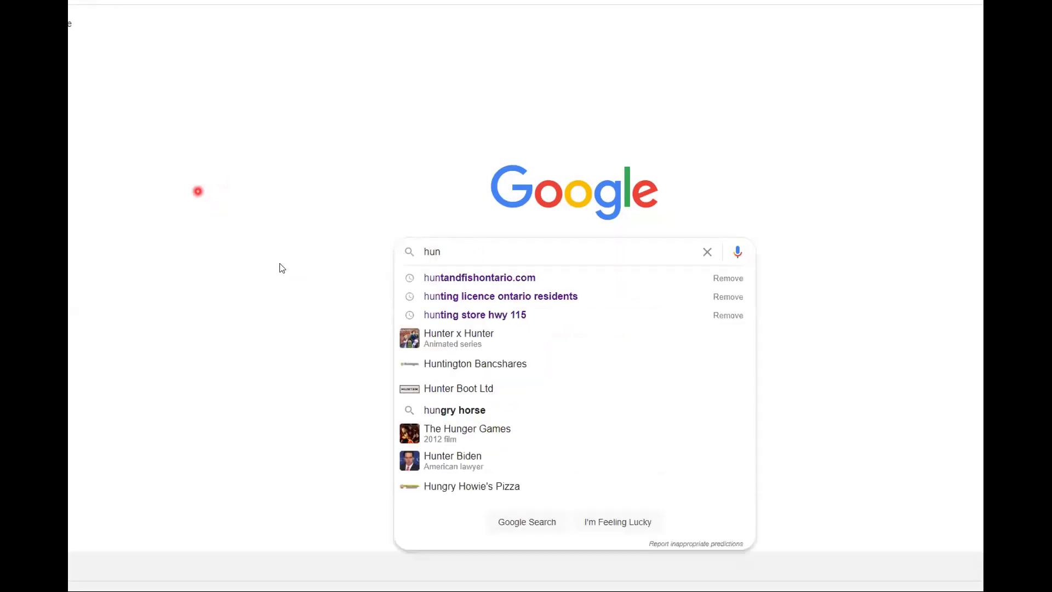
left_click(460, 277)
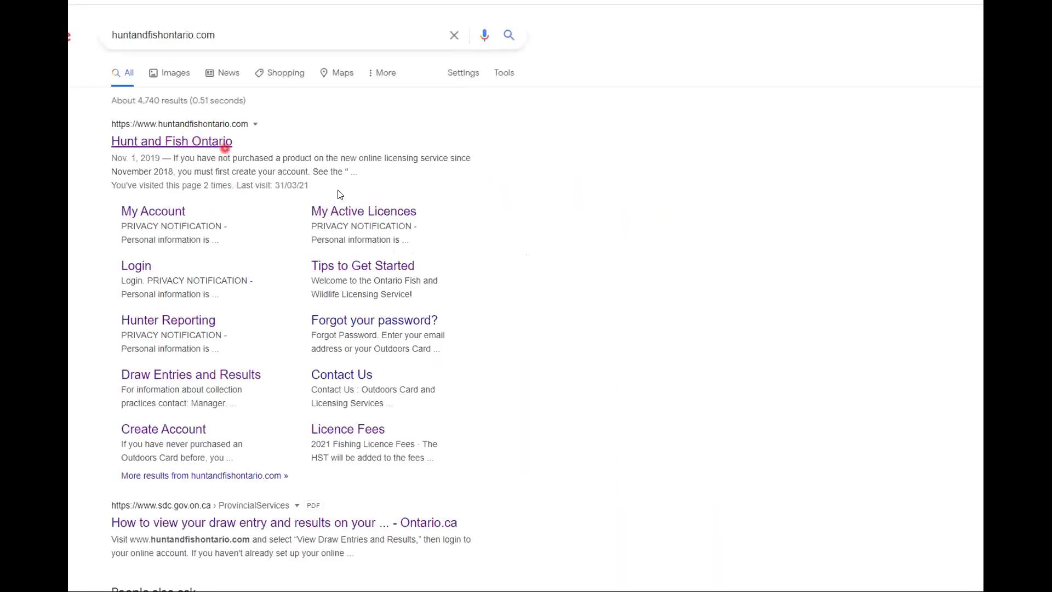
left_click(346, 212)
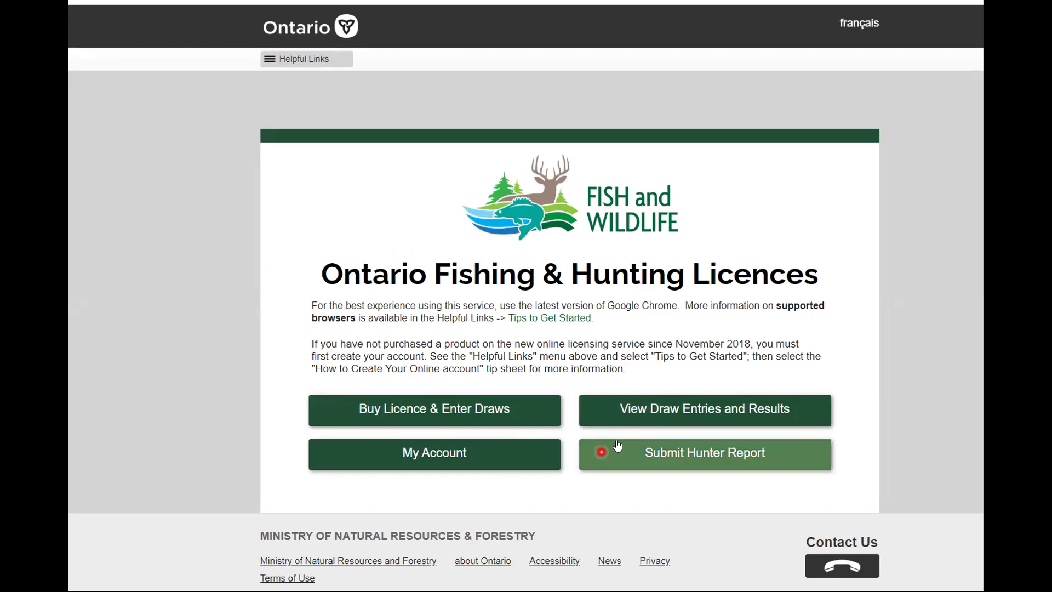
Go to View Draw Entries and Results, acknowledge the privacy notice, and choose to create an account
left_click(660, 416)
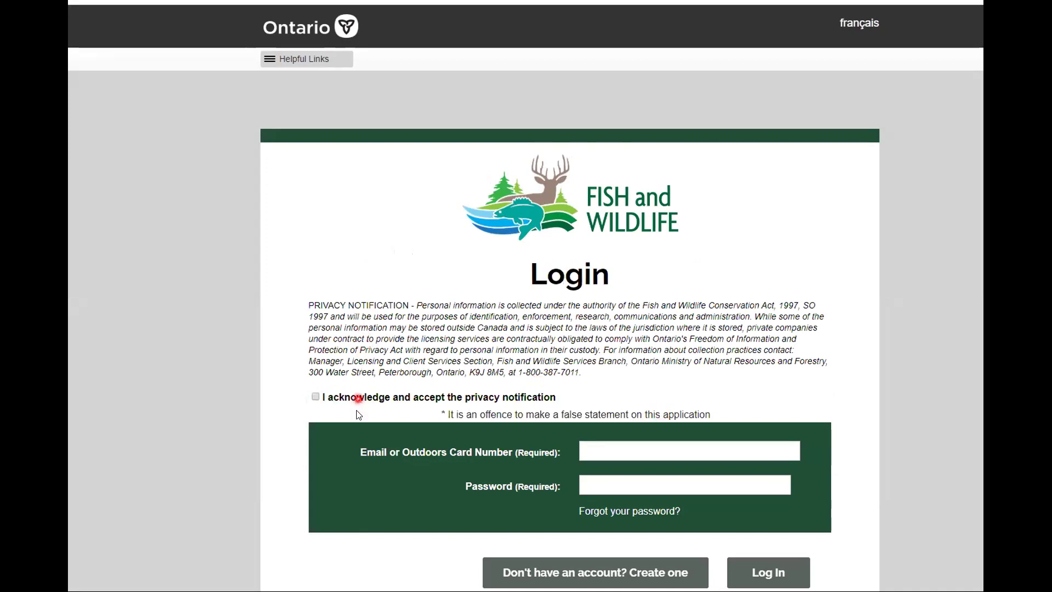
left_click(357, 400)
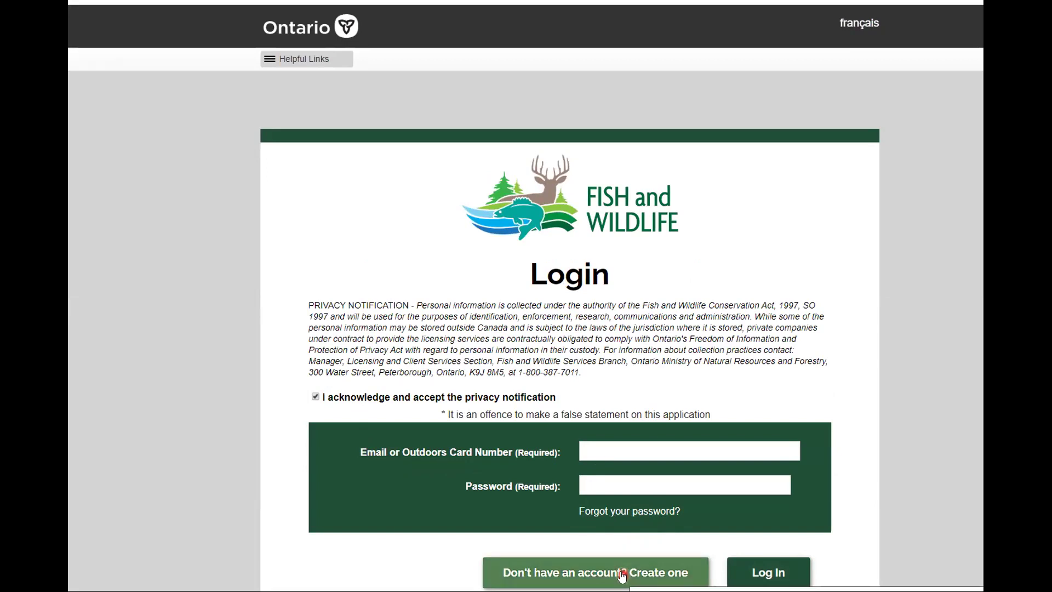
left_click(581, 574)
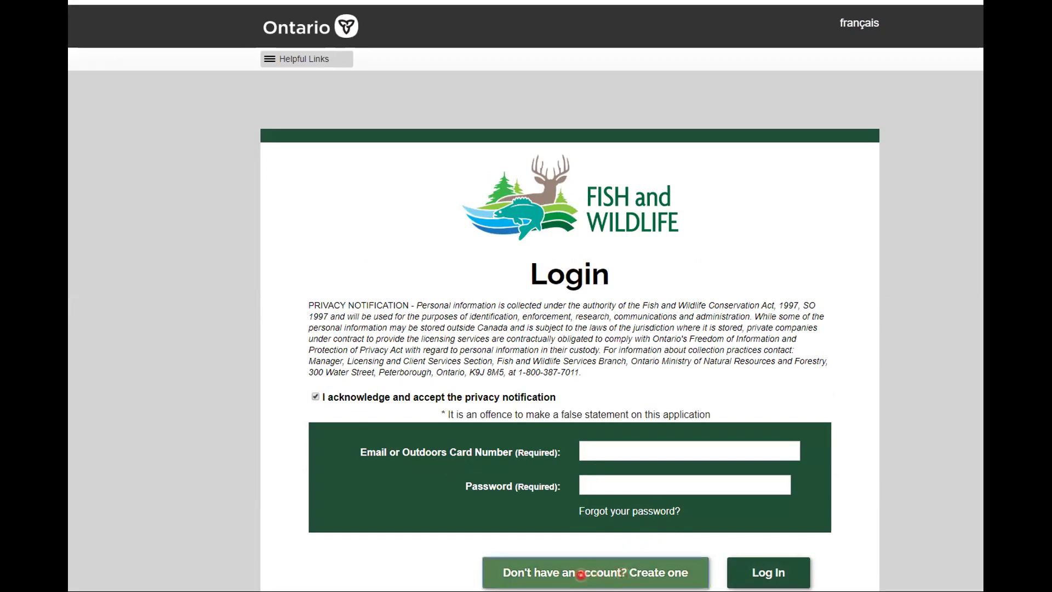
left_click(364, 324)
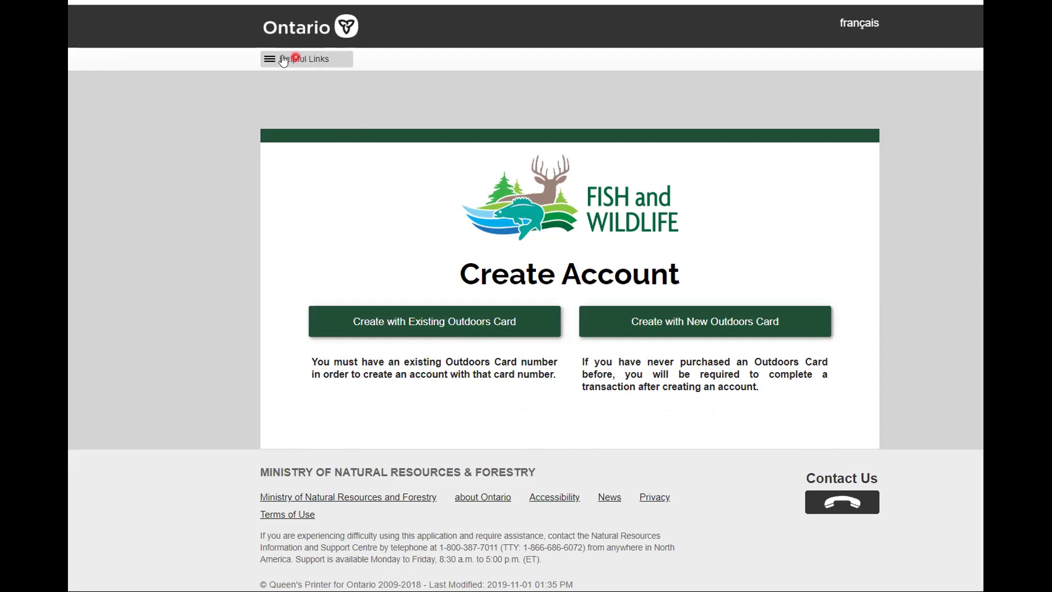
Open Tips to Get Started from Helpful Links and scroll down to the Tip Sheets list
left_click(314, 60)
left_click(314, 85)
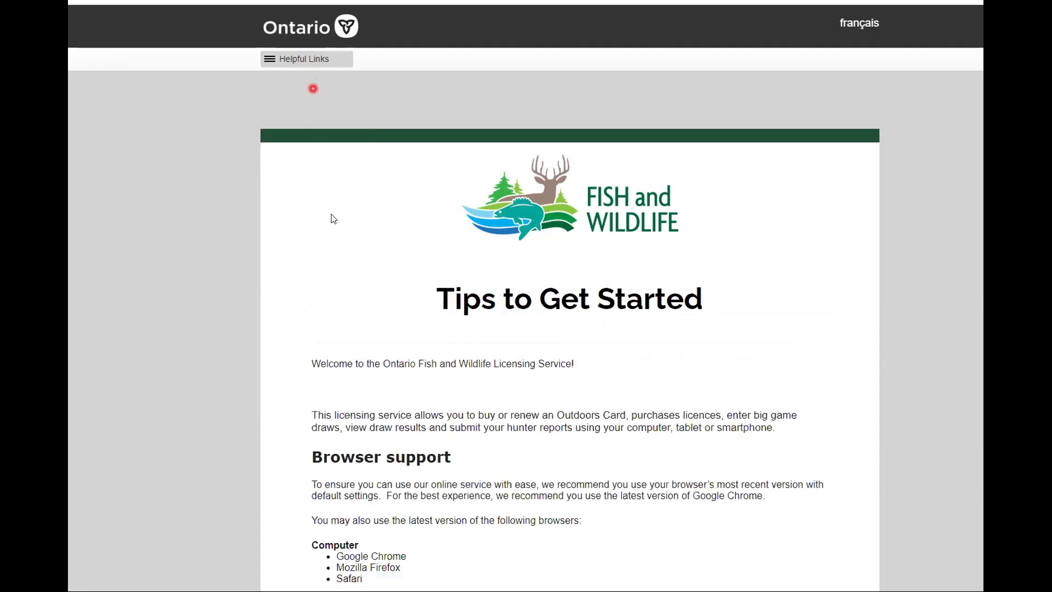
scroll(331, 252, "down", 2)
scroll(332, 258, "down", 8)
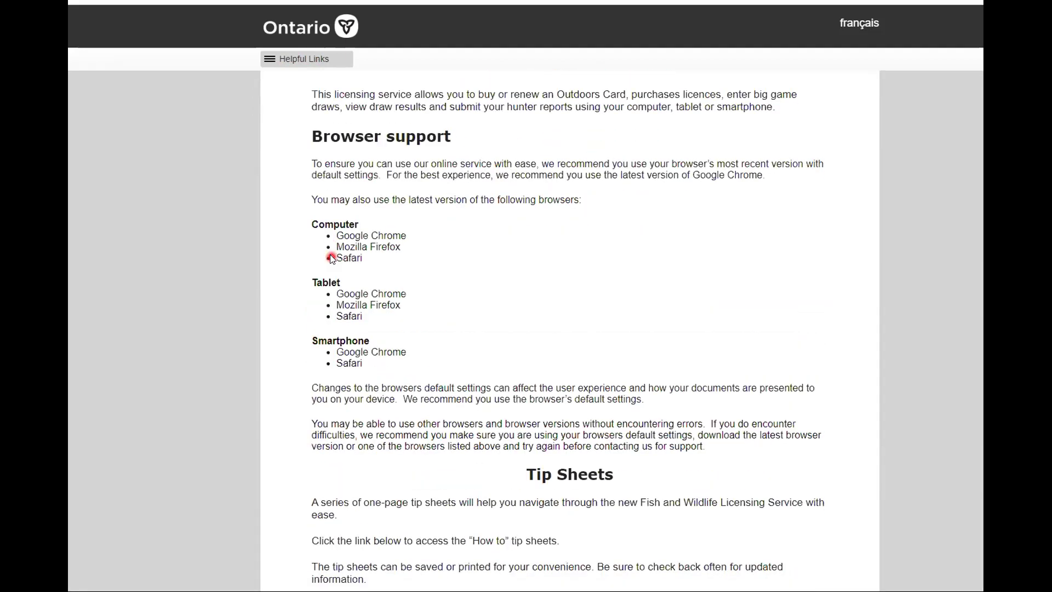
scroll(329, 359, "down", 1)
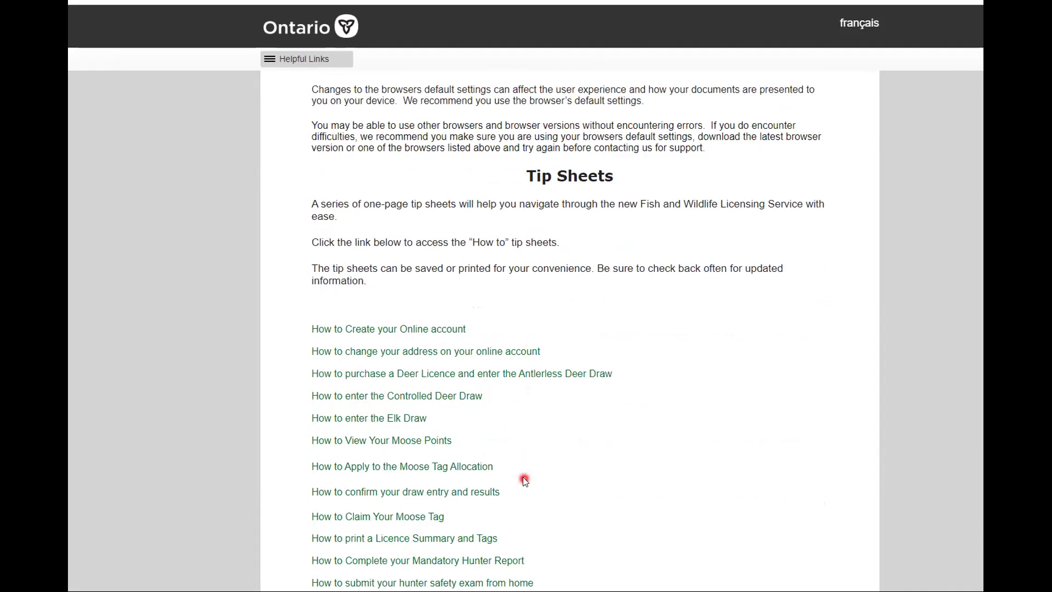
scroll(525, 481, "down", 1)
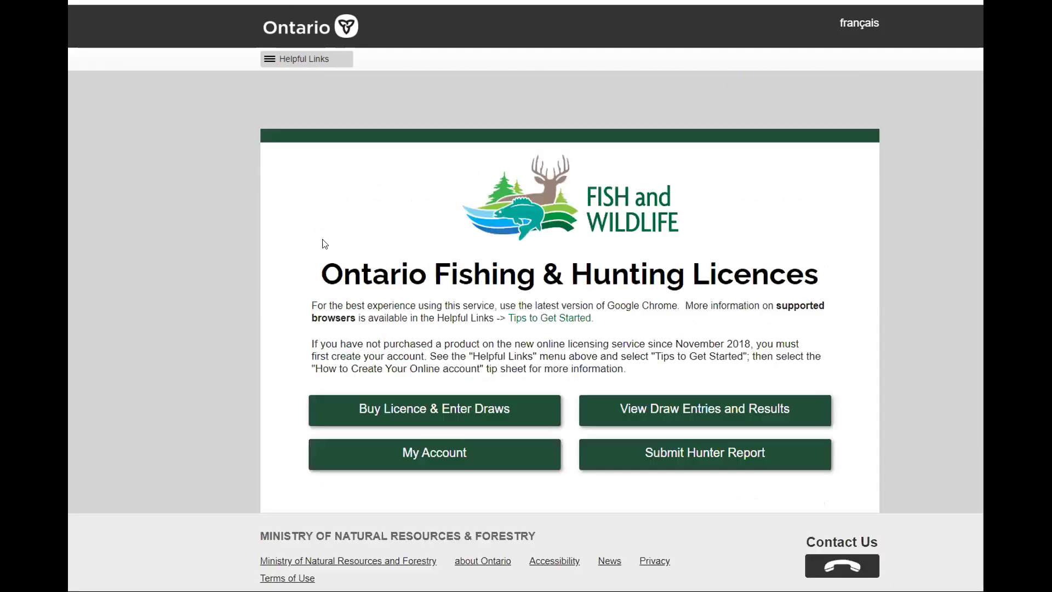
Accept the privacy notice and log in with the Outdoors Card number and password
left_click(704, 409)
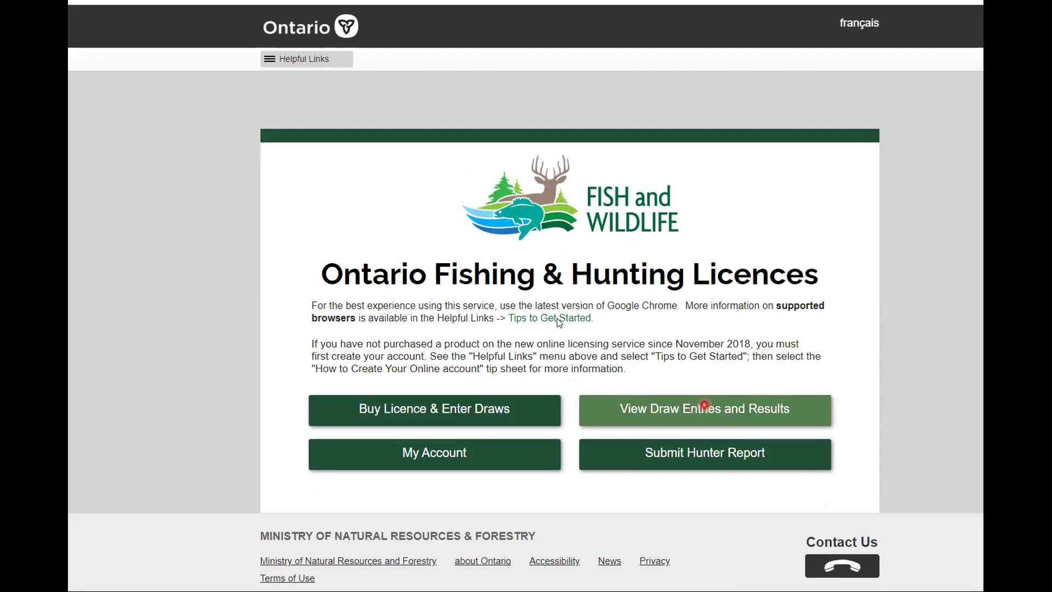
left_click(362, 335)
left_click(627, 386)
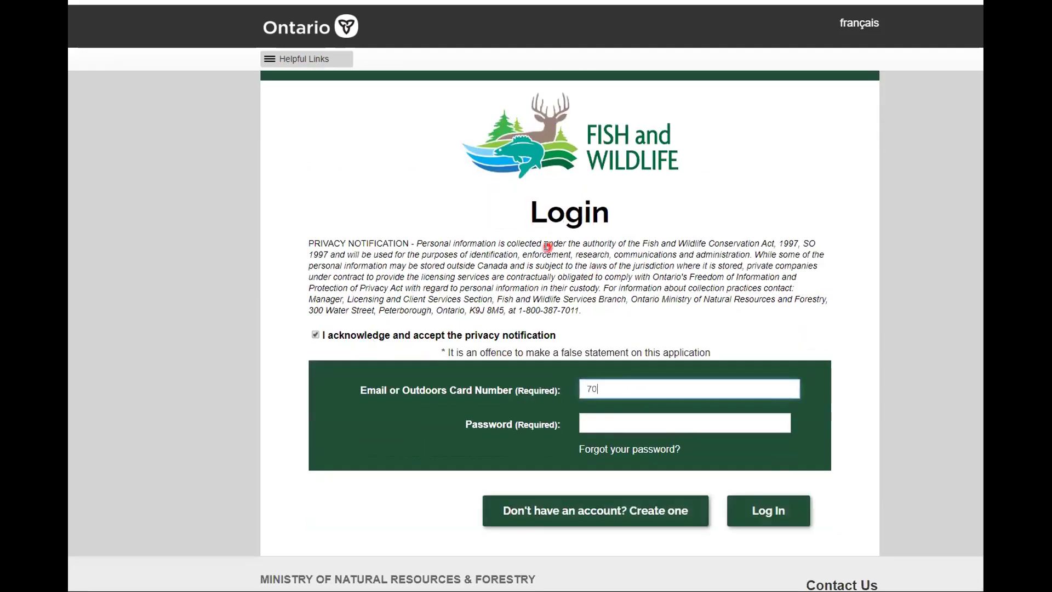
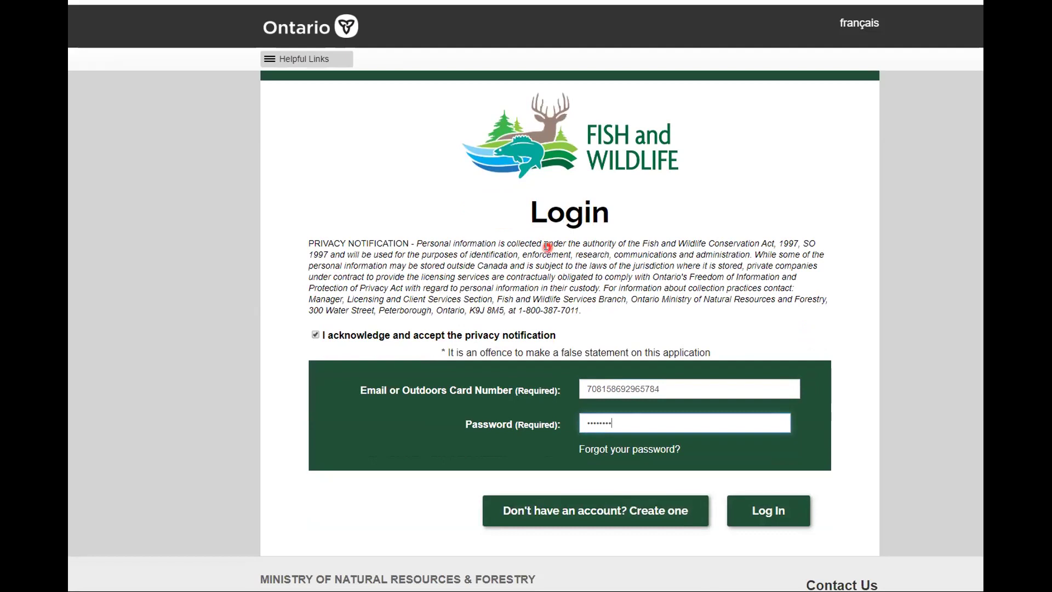
key("Return")
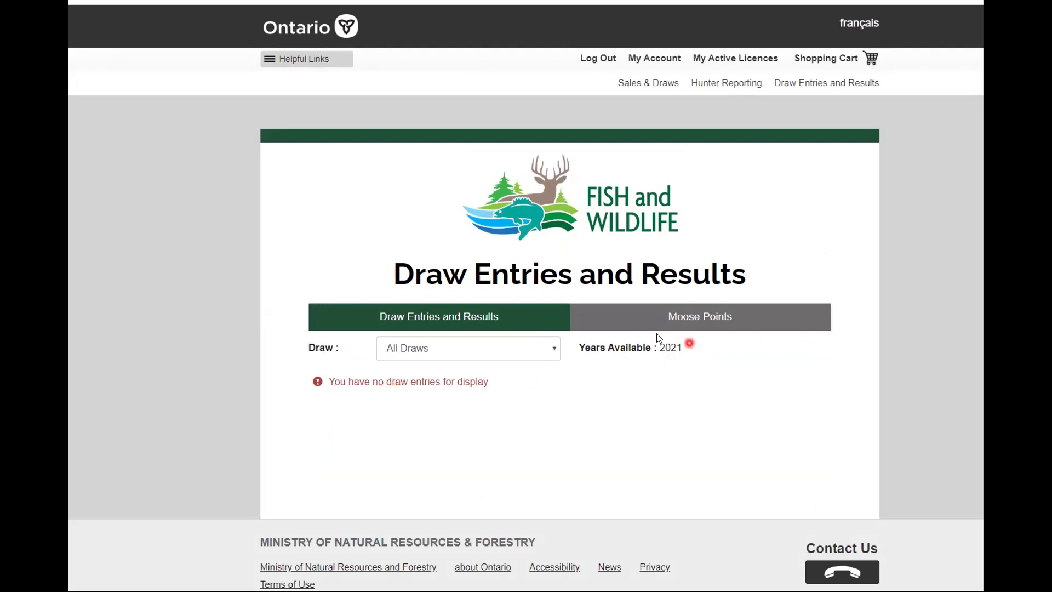
Filter draw results to Moose, review the table, then view the Moose Points history
left_click(515, 349)
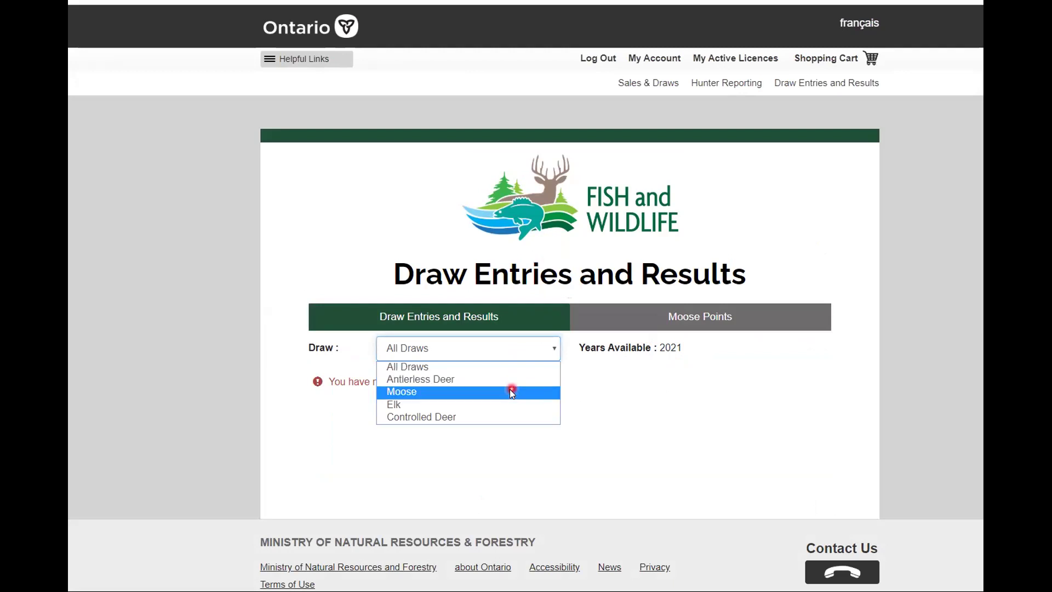
left_click(510, 391)
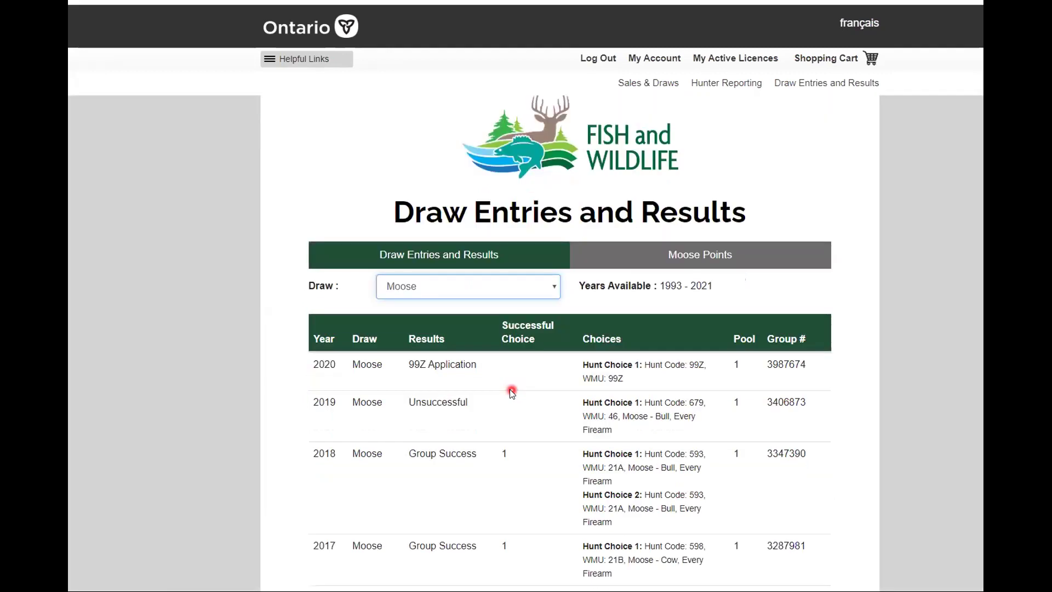
scroll(510, 392, "down", 2)
scroll(510, 389, "down", 2)
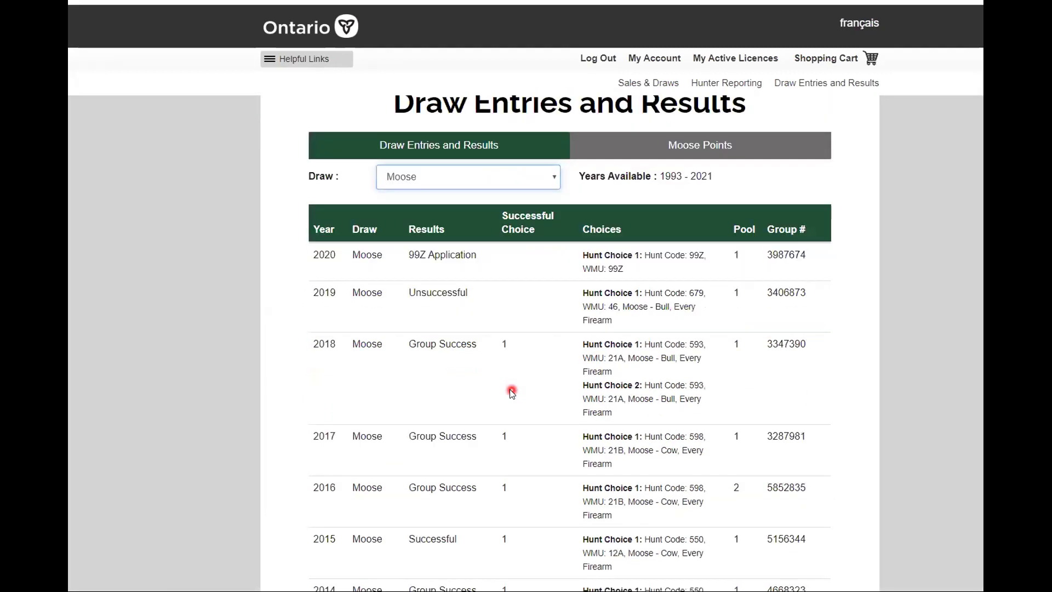
scroll(509, 389, "up", 3)
scroll(510, 392, "up", 1)
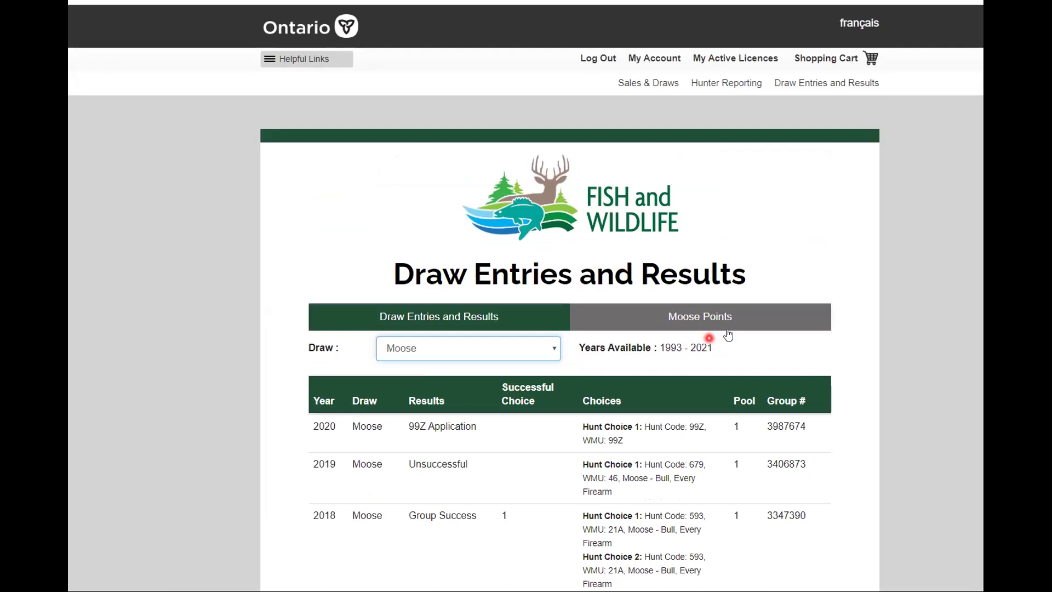
left_click(748, 322)
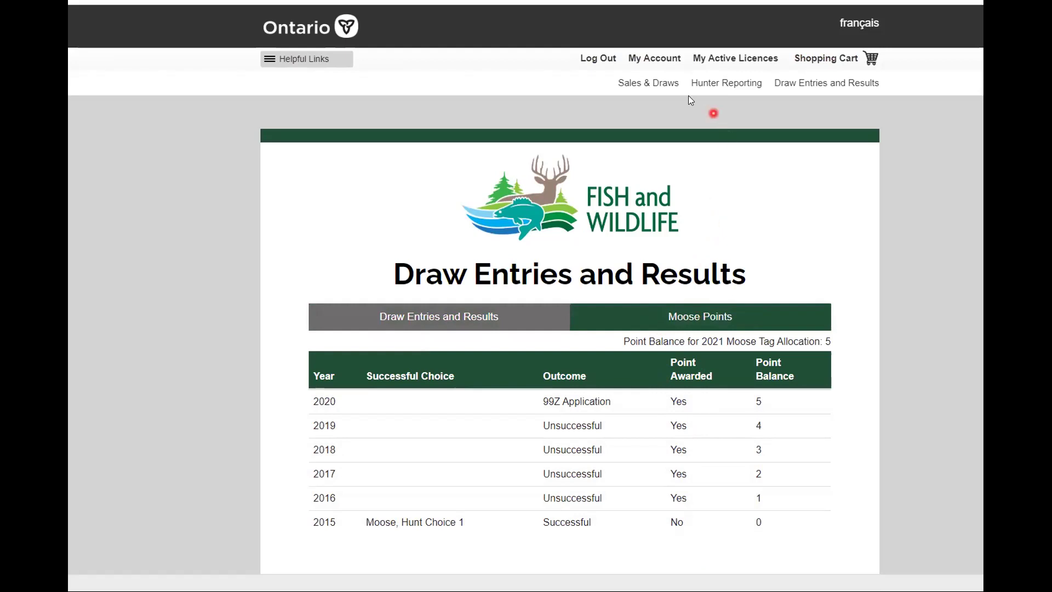
Under Sales & Draws > Hunting, select the ON Moose Tag Application - Primary
left_click(626, 83)
scroll(540, 277, "down", 1)
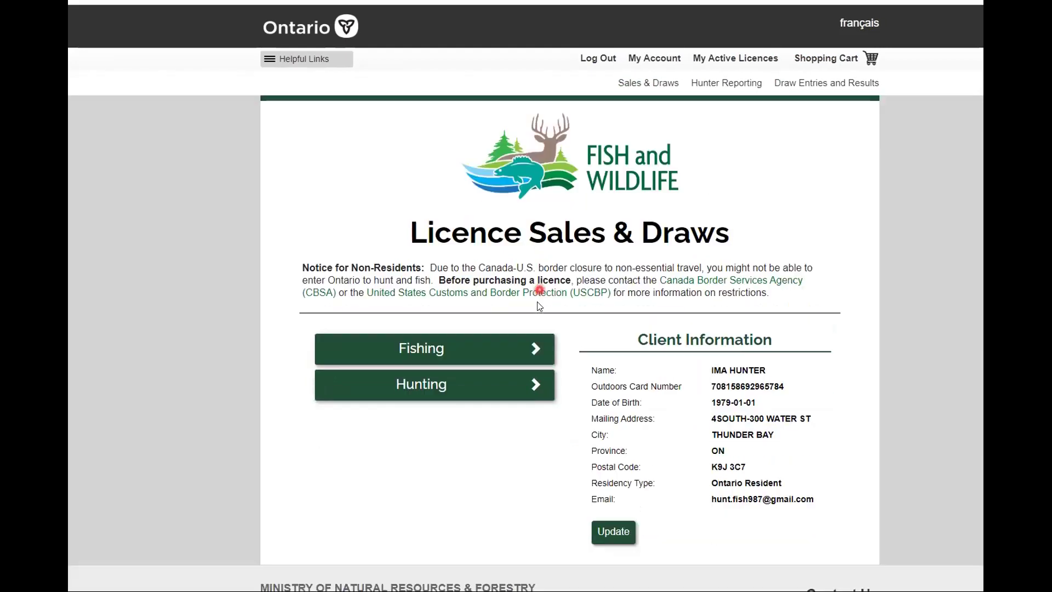
left_click(530, 369)
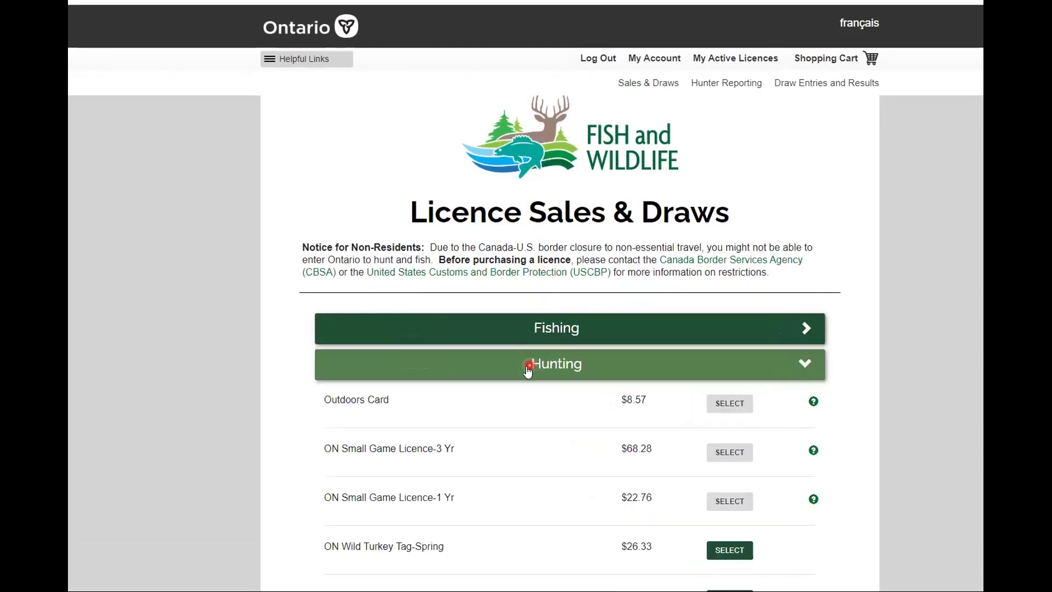
scroll(528, 370, "down", 2)
scroll(526, 366, "down", 7)
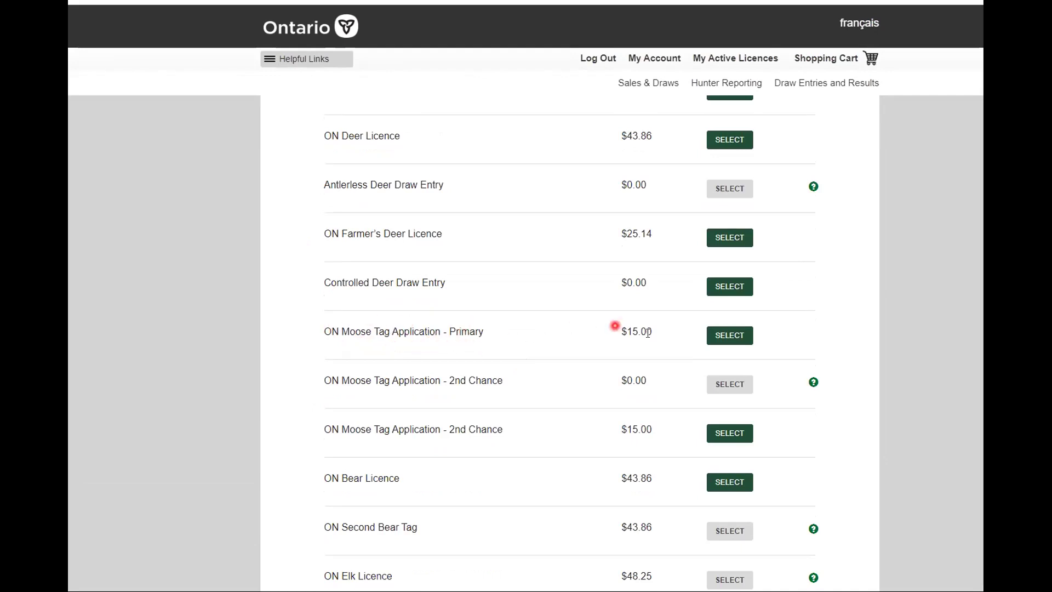
left_click(731, 339)
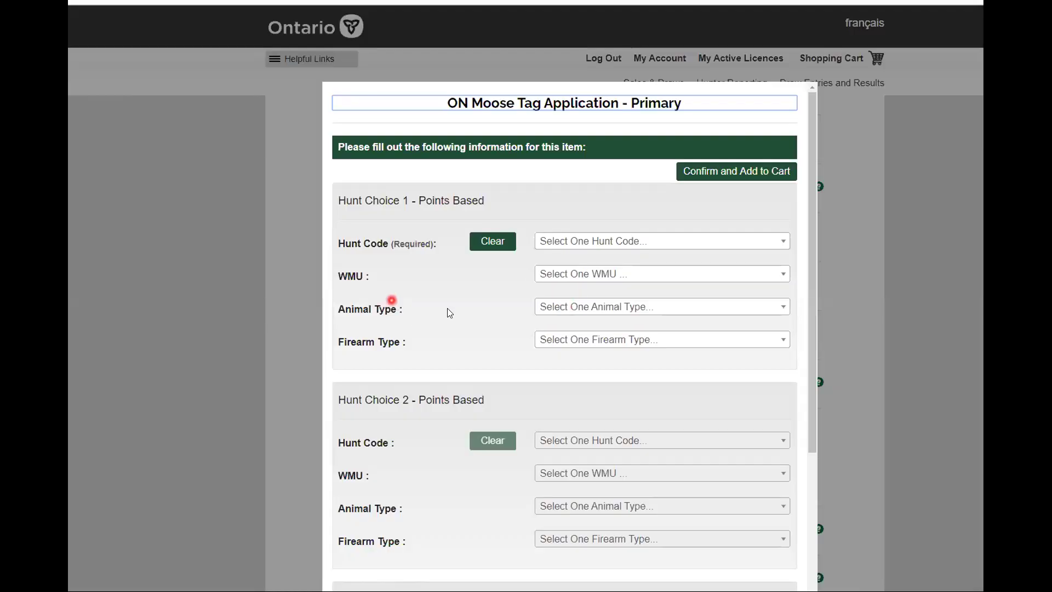
Try hunt code 999 for the first hunt choice, then reset that choice
left_click(548, 200)
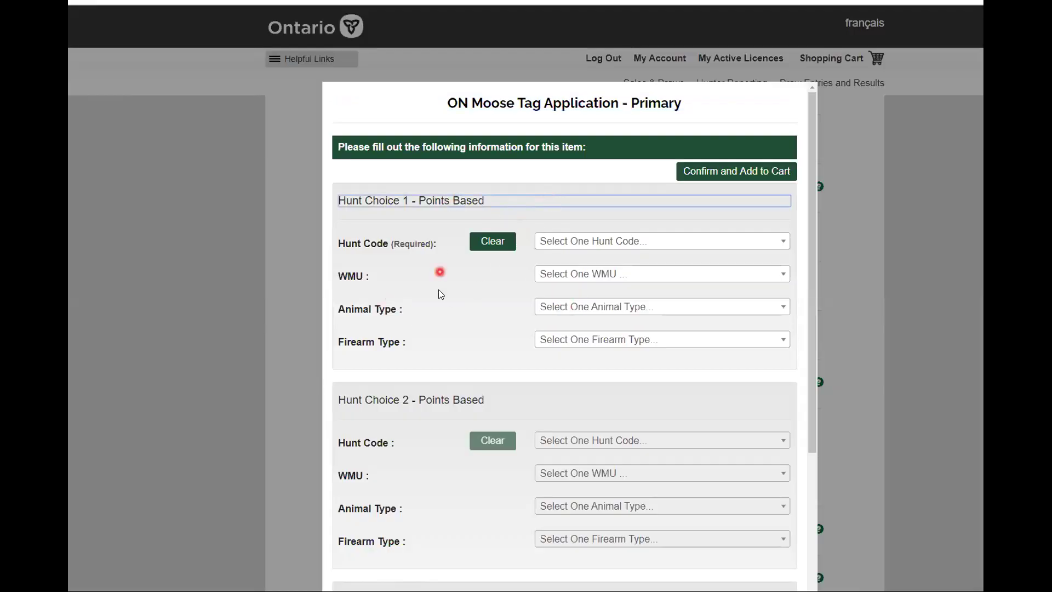
left_click(509, 184)
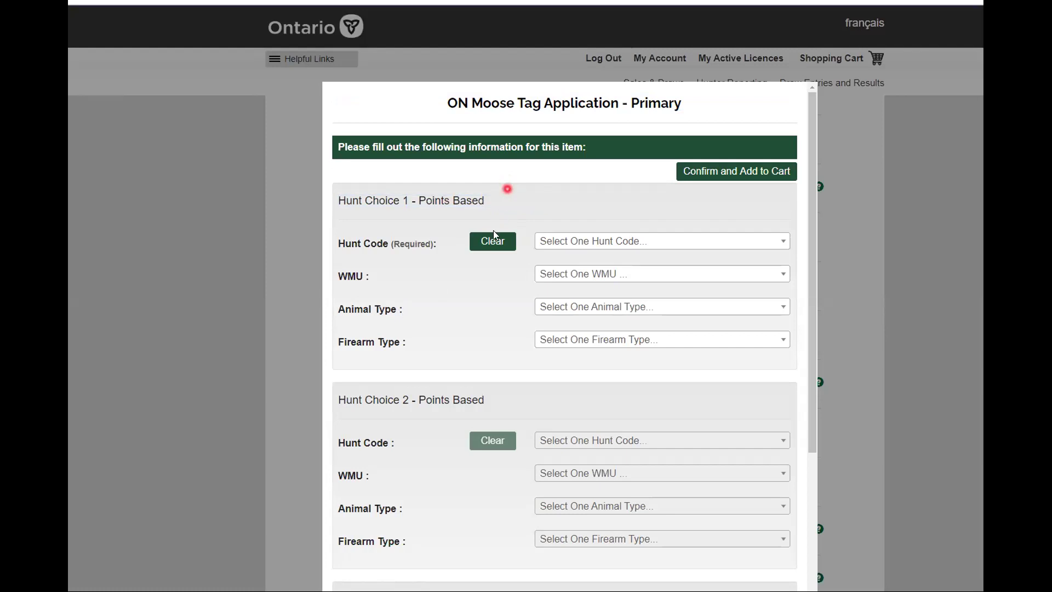
scroll(469, 354, "down", 5)
scroll(469, 365, "up", 3)
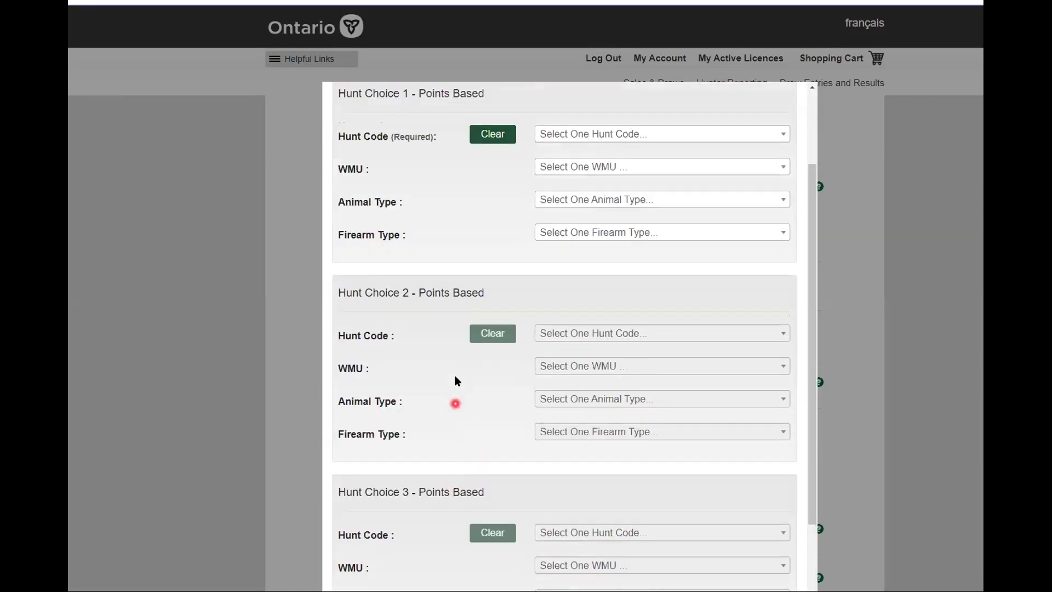
scroll(455, 373, "up", 2)
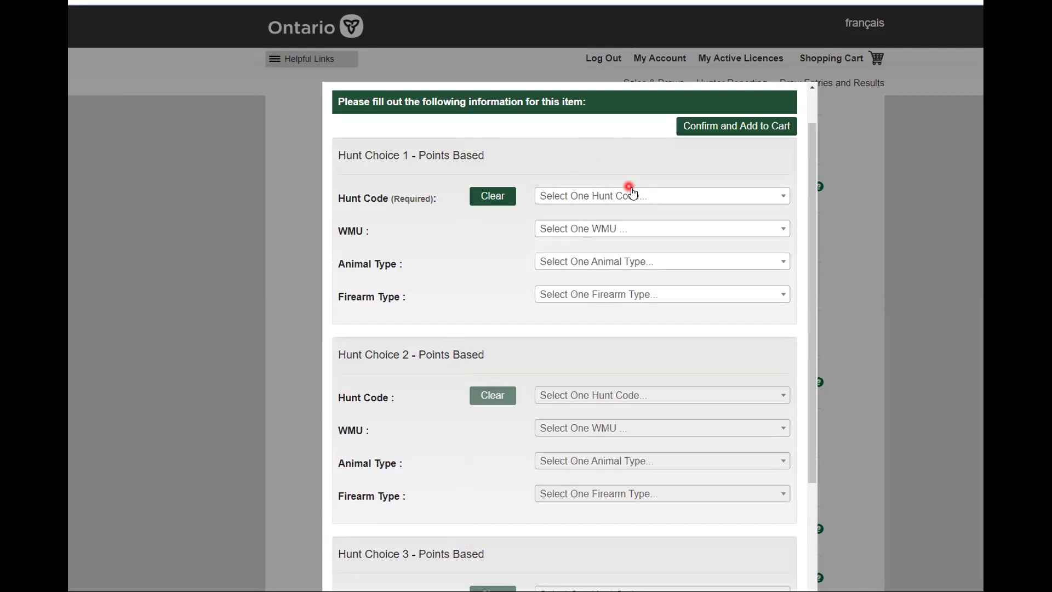
left_click(639, 199)
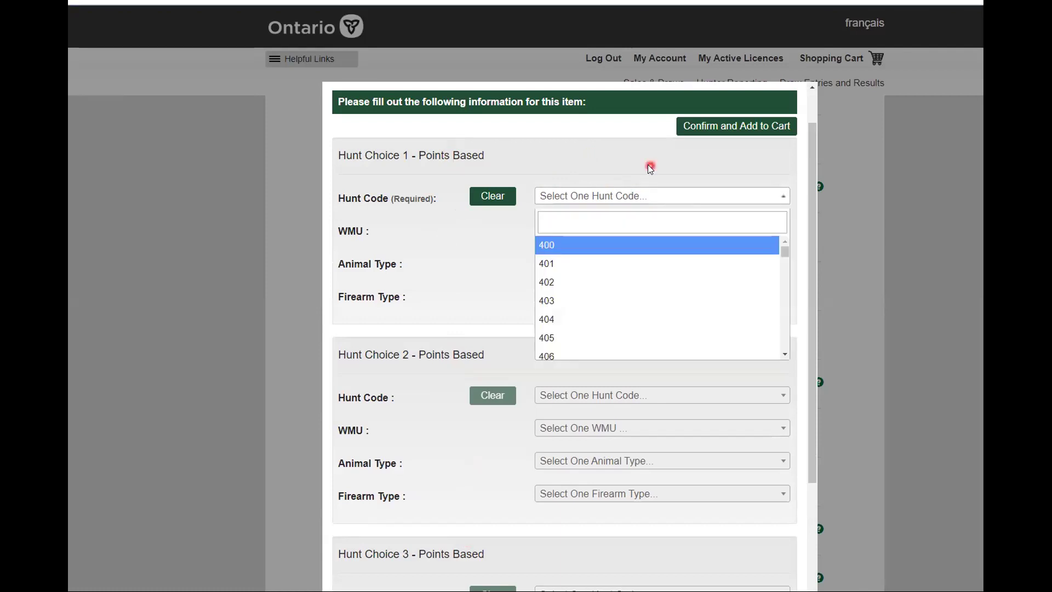
type("999")
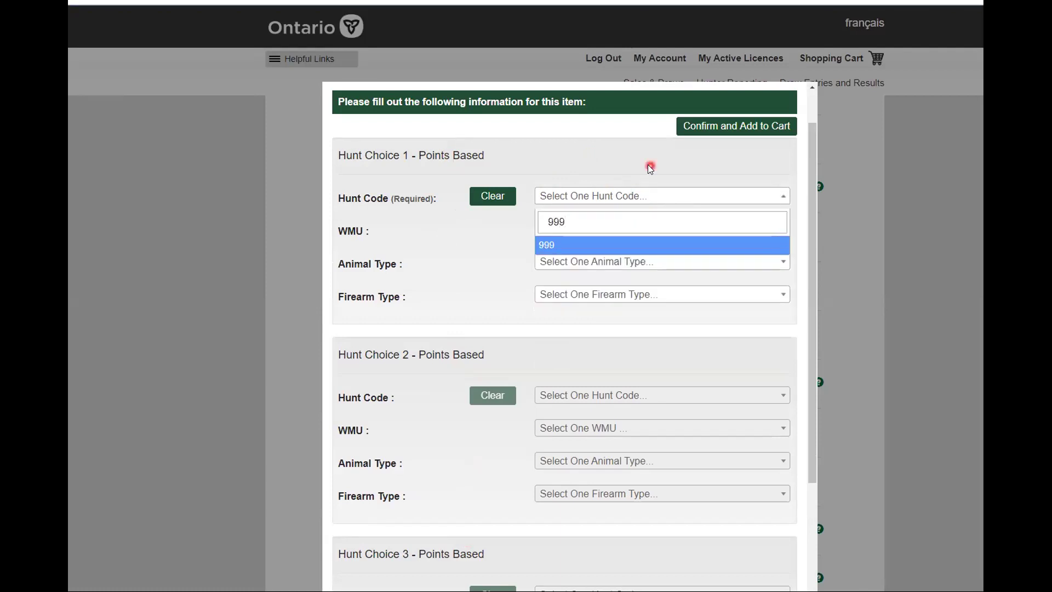
left_click(543, 244)
left_click(500, 203)
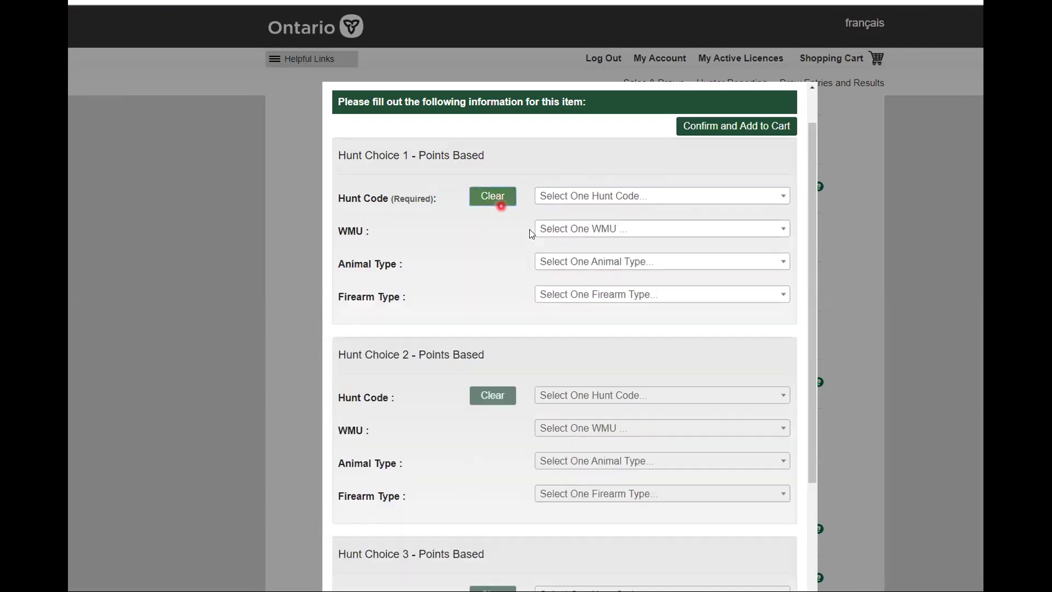
Clear the trial hunt 999 / WMU 99Z entry and set the first choice to hunt code 400
left_click(601, 229)
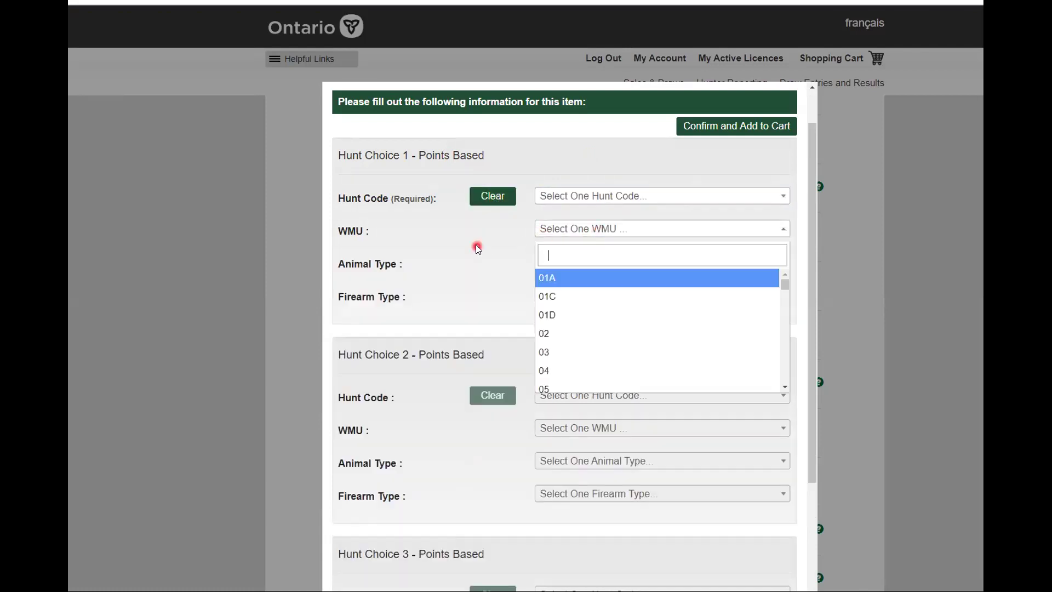
scroll(768, 301, "down", 3)
left_click_drag(785, 298, 754, 385)
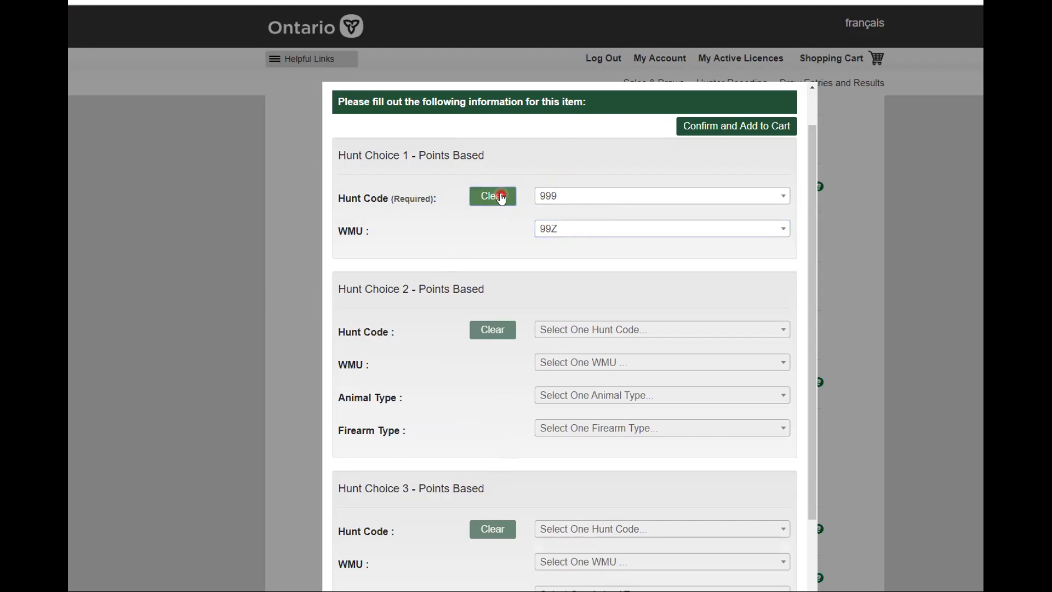
left_click(493, 200)
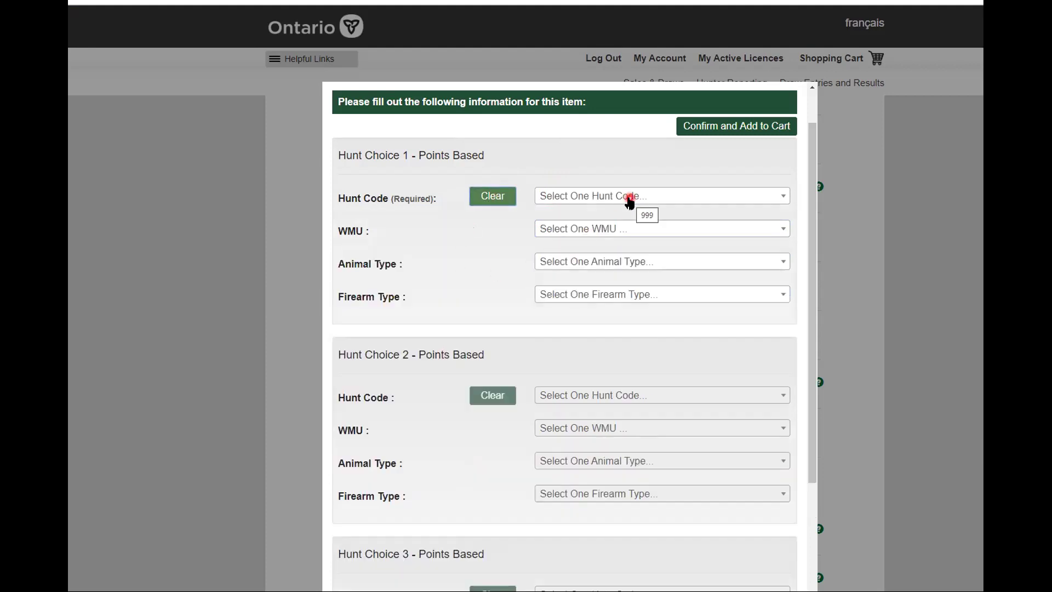
left_click(629, 198)
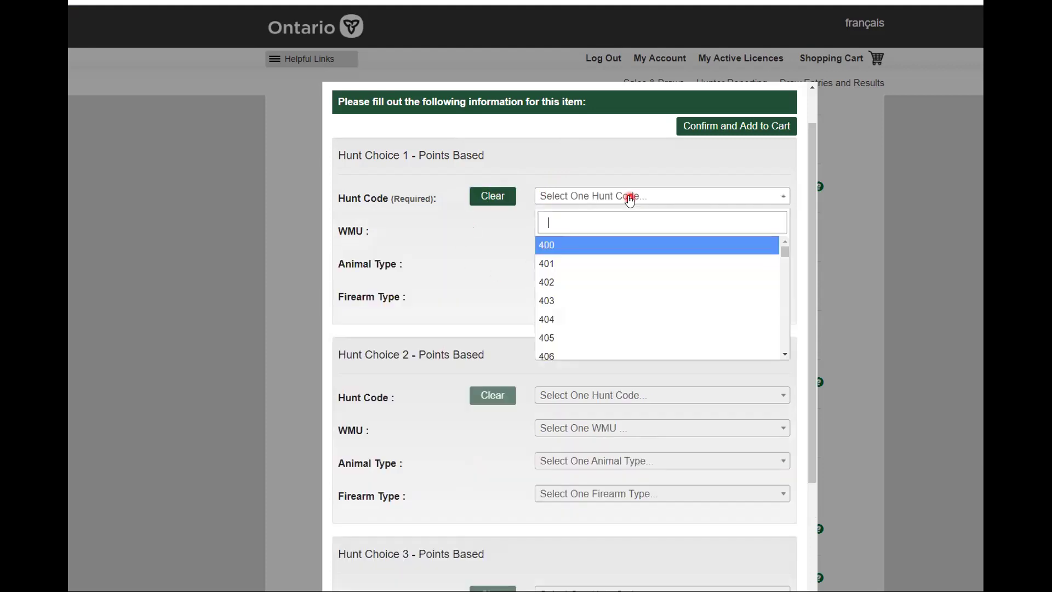
left_click(622, 246)
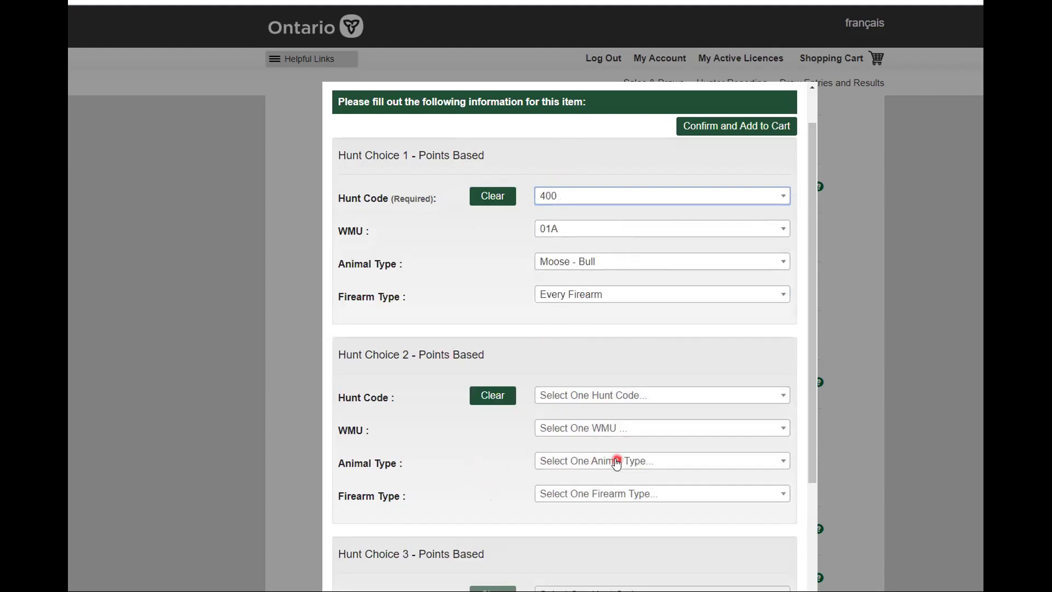
Set the second hunt choice to Moose - Cow/Calf, Bows only, in WMU 03
left_click(617, 463)
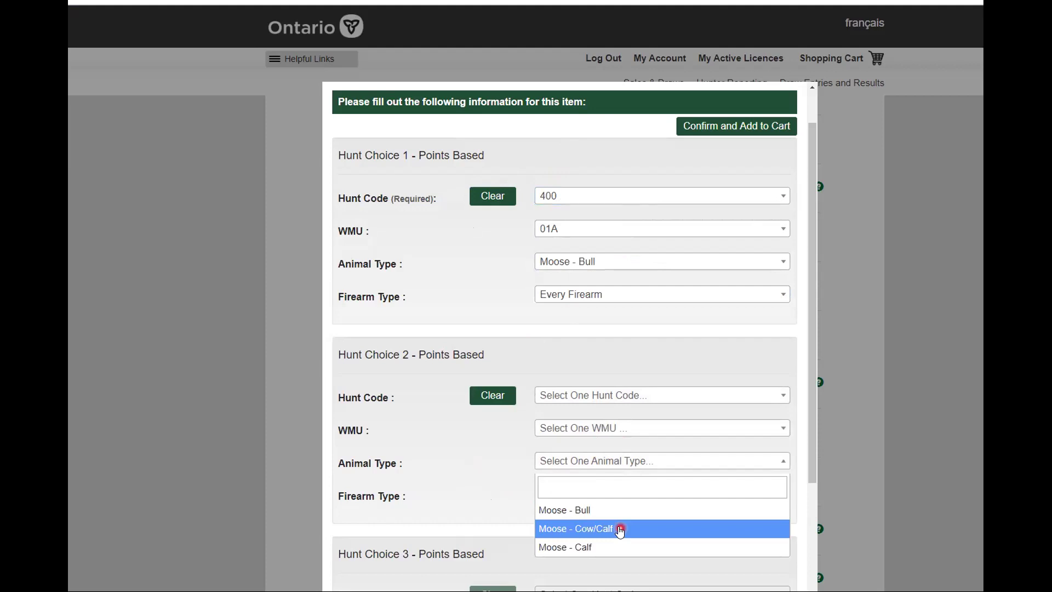
left_click(620, 530)
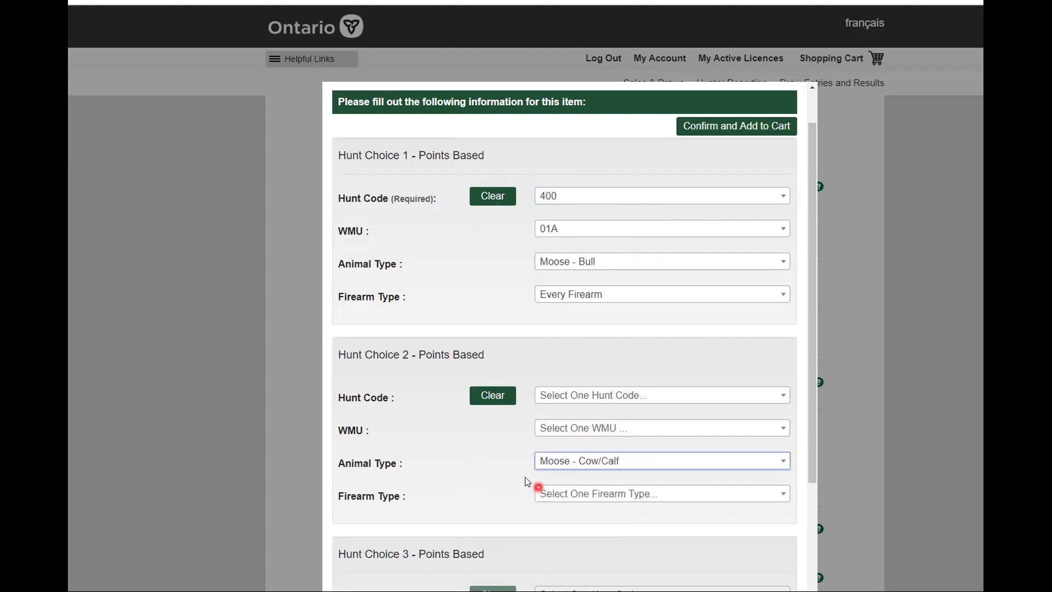
left_click(628, 496)
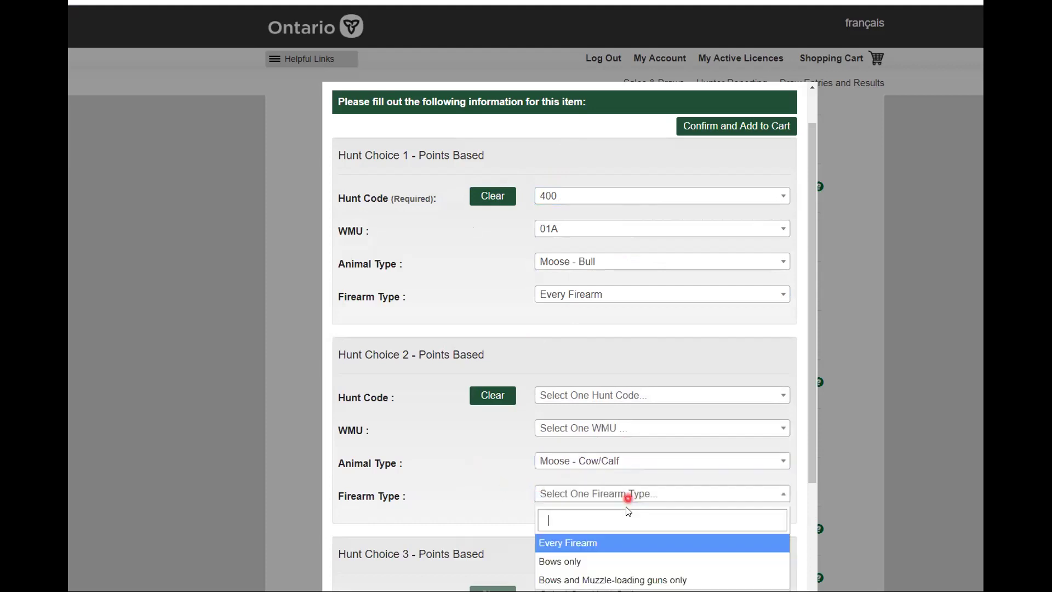
left_click(622, 561)
left_click(637, 430)
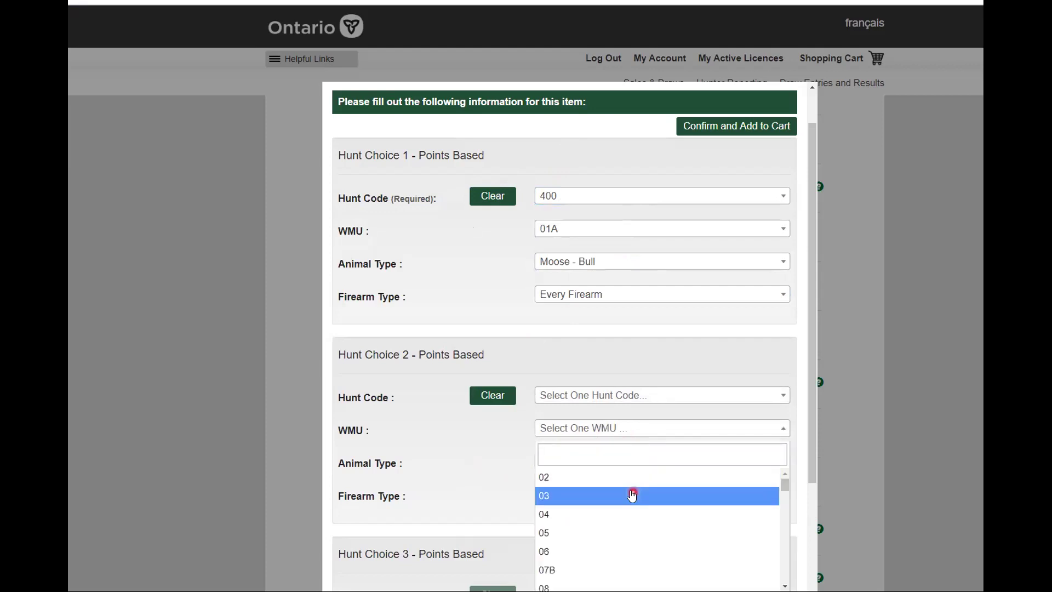
left_click(633, 495)
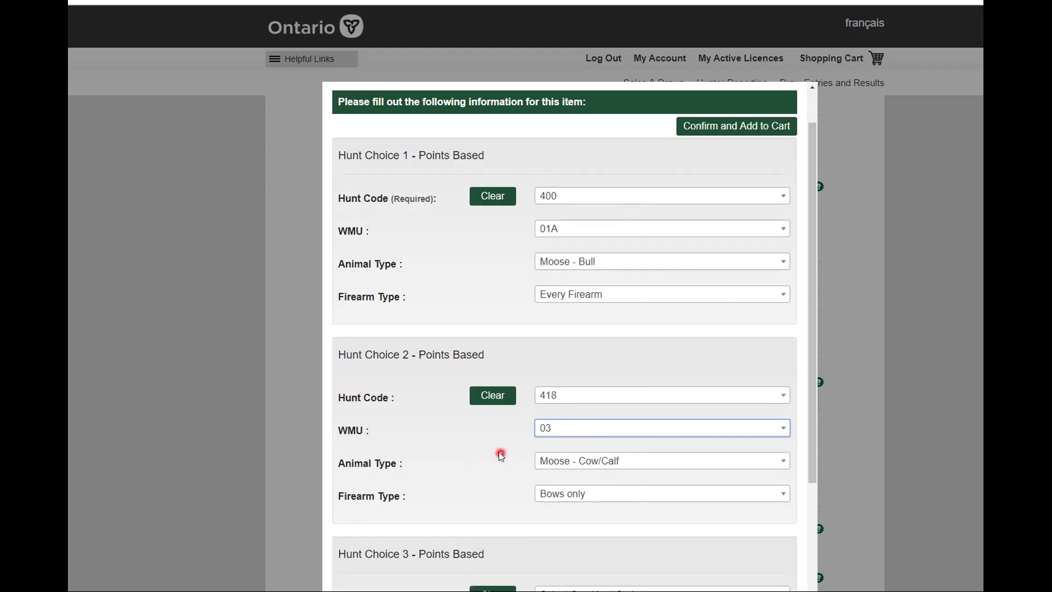
Set the third hunt choice to WMU 47, Moose - Bull, Every Firearm
scroll(500, 455, "down", 3)
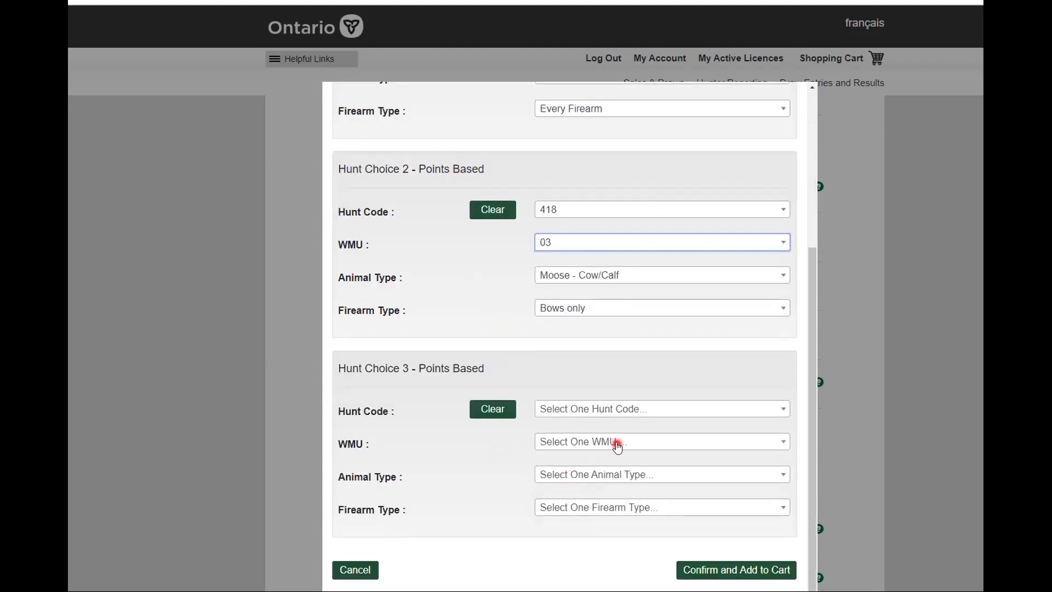
left_click(618, 447)
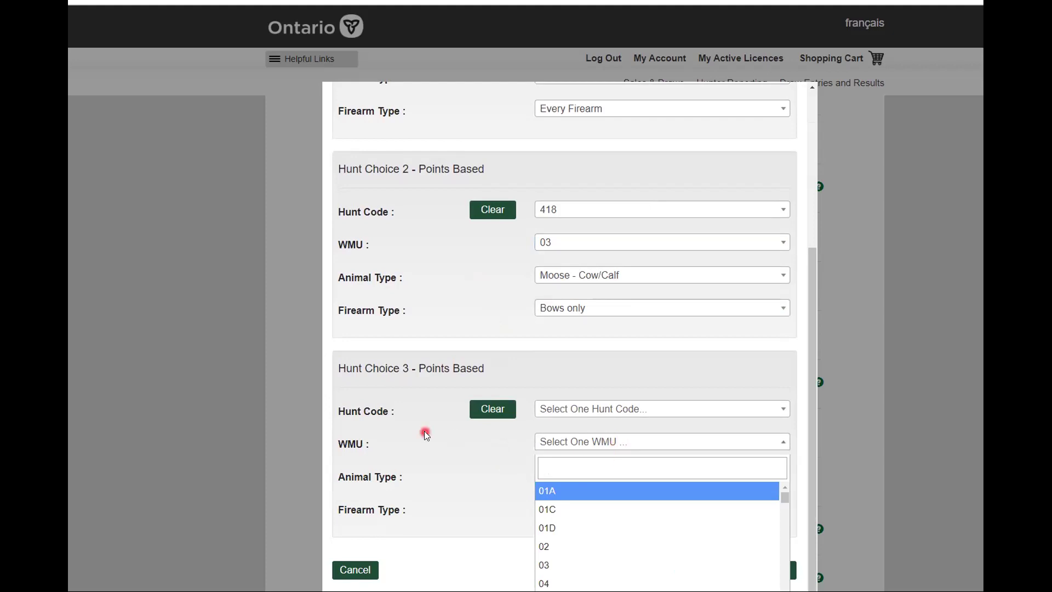
type("47")
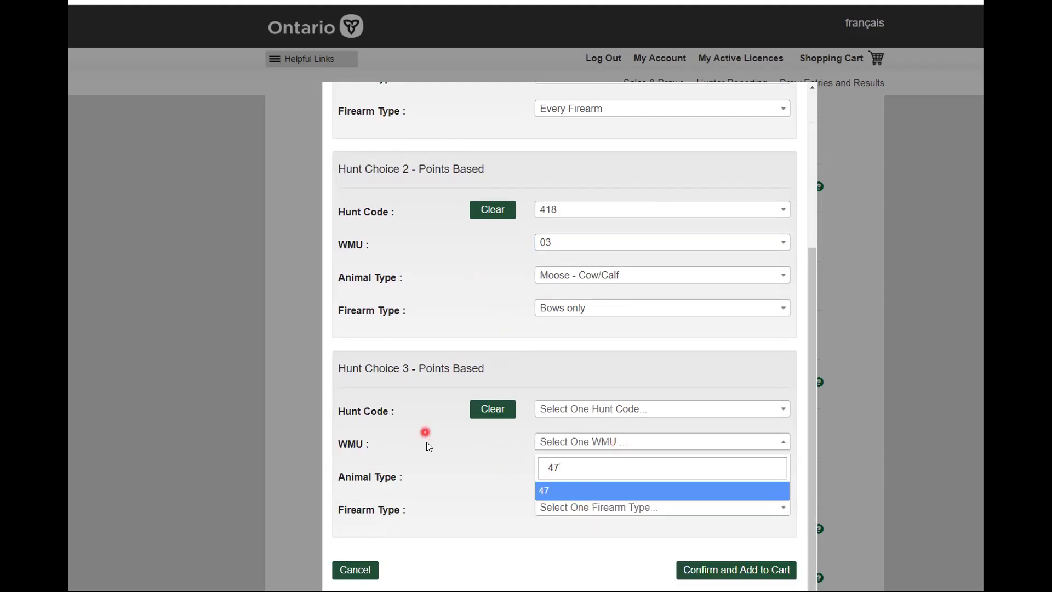
left_click(435, 448)
left_click(590, 443)
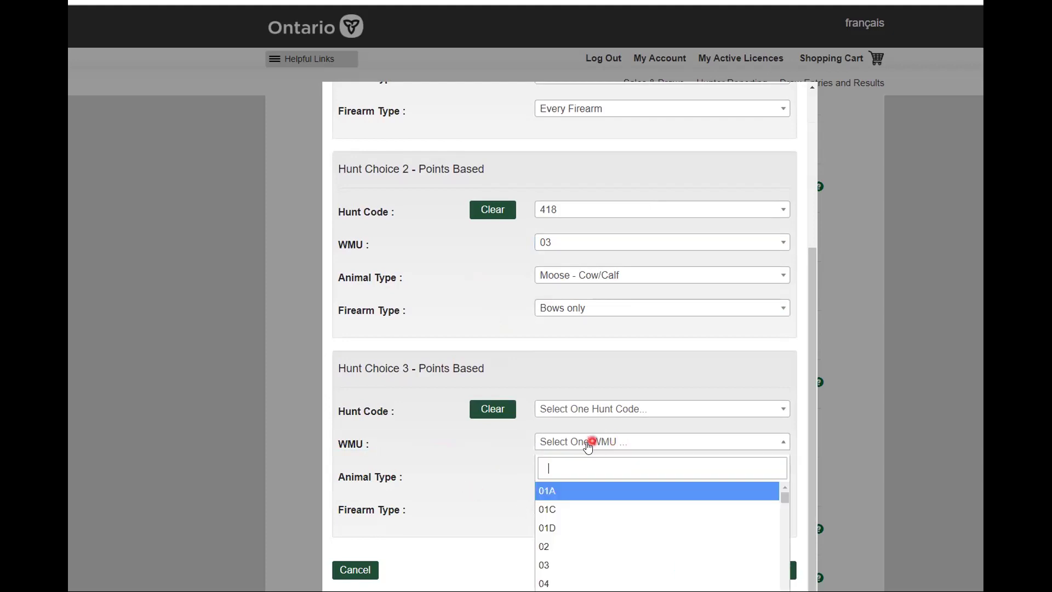
type("47")
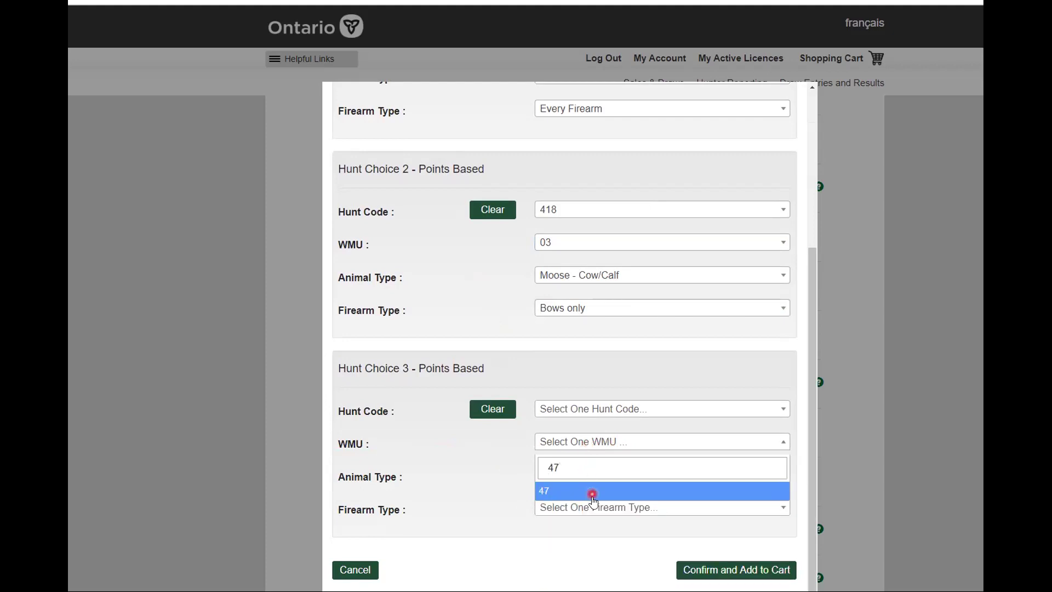
left_click(593, 494)
left_click(630, 474)
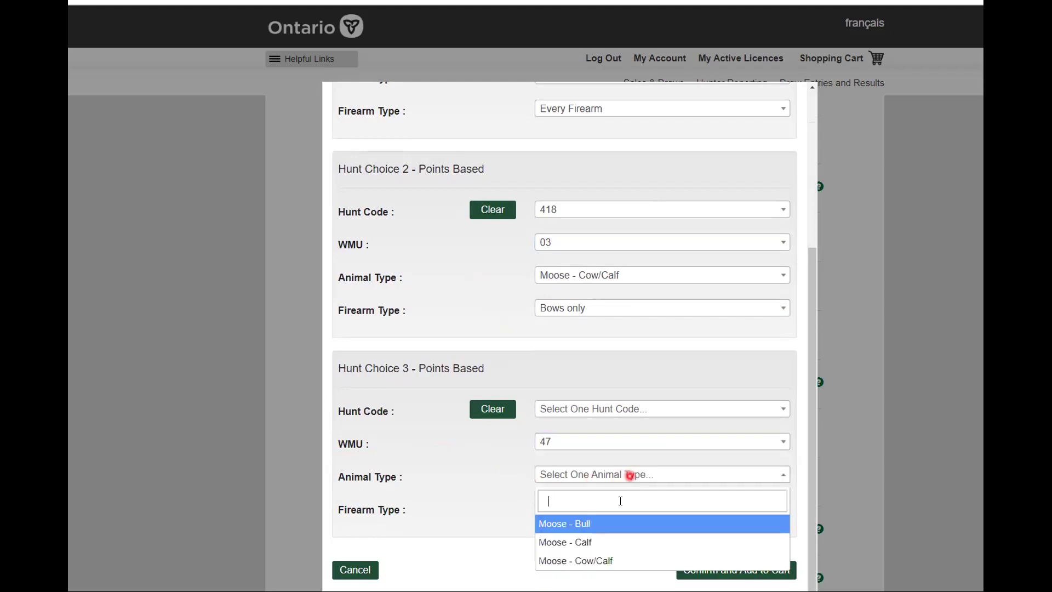
left_click(609, 527)
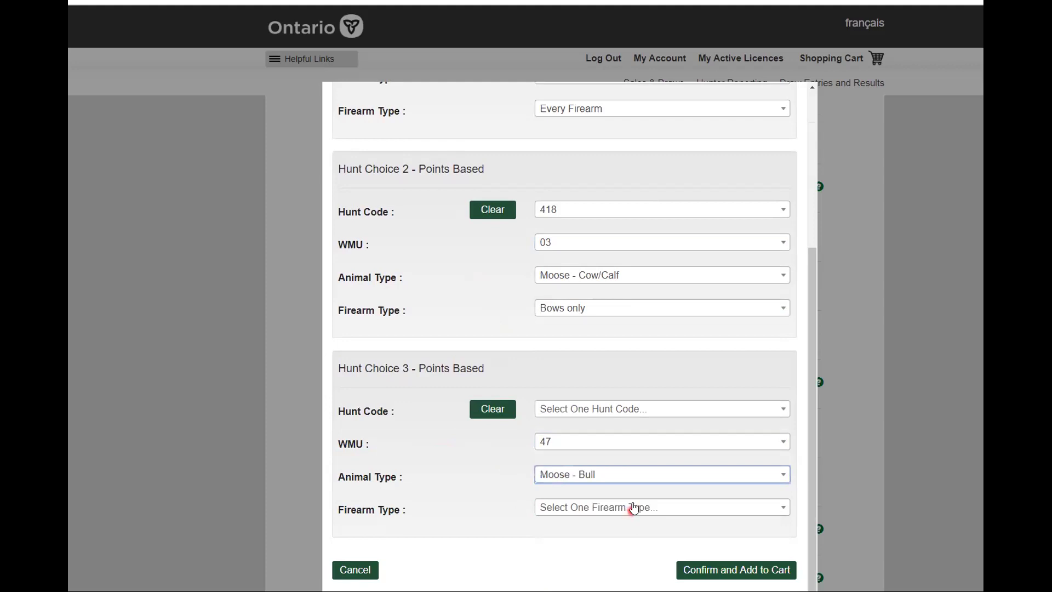
left_click(634, 508)
left_click(612, 556)
left_click(506, 493)
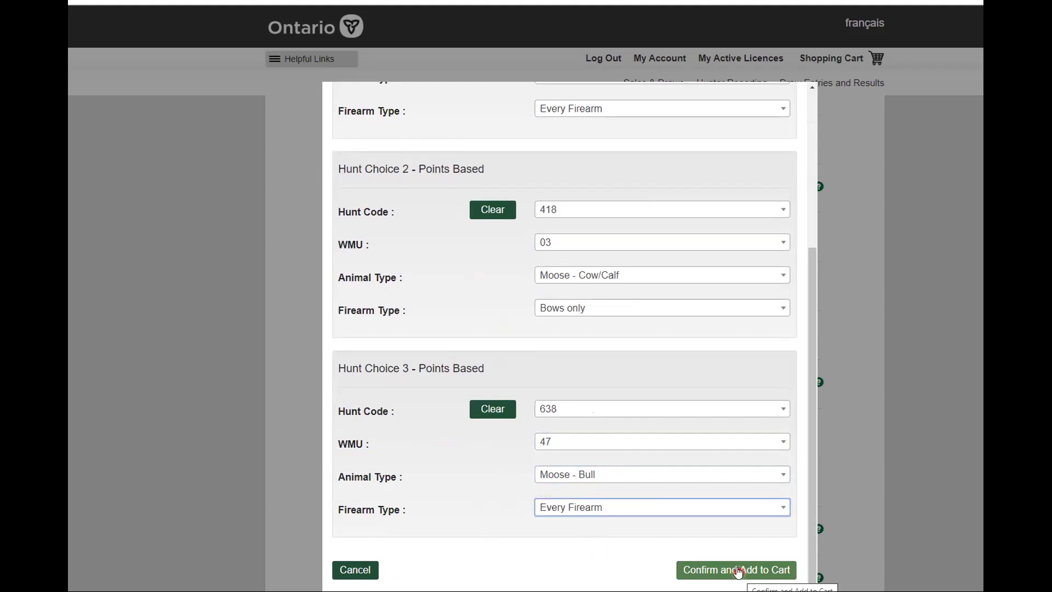
left_click(525, 548)
left_click(347, 569)
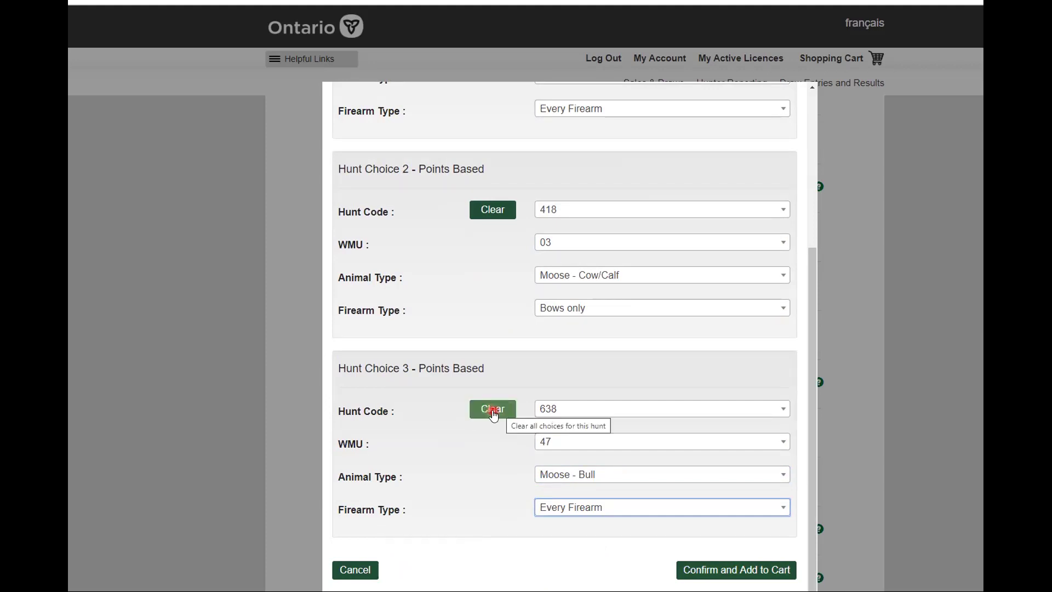
Redo the third choice as WMU 47 bull moose, bows only, and add the application to the cart
left_click(495, 411)
left_click(552, 441)
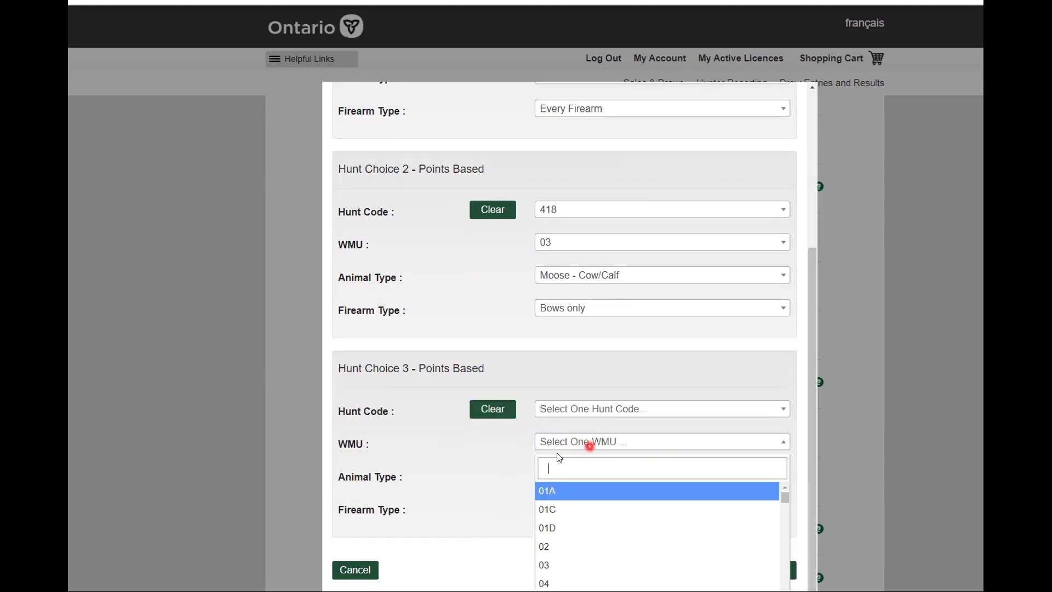
type("47")
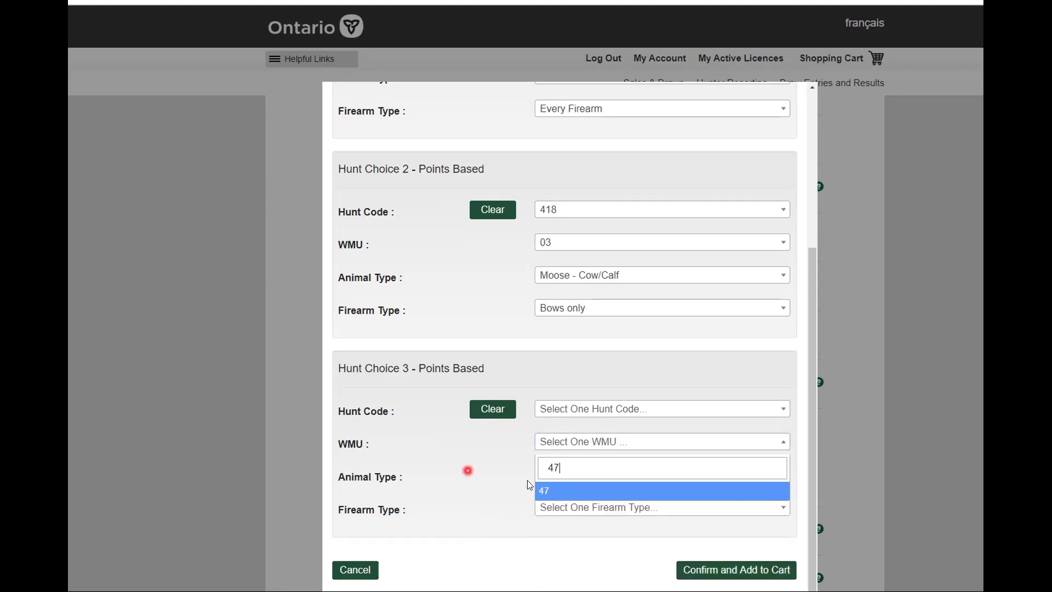
key("Return")
left_click(592, 475)
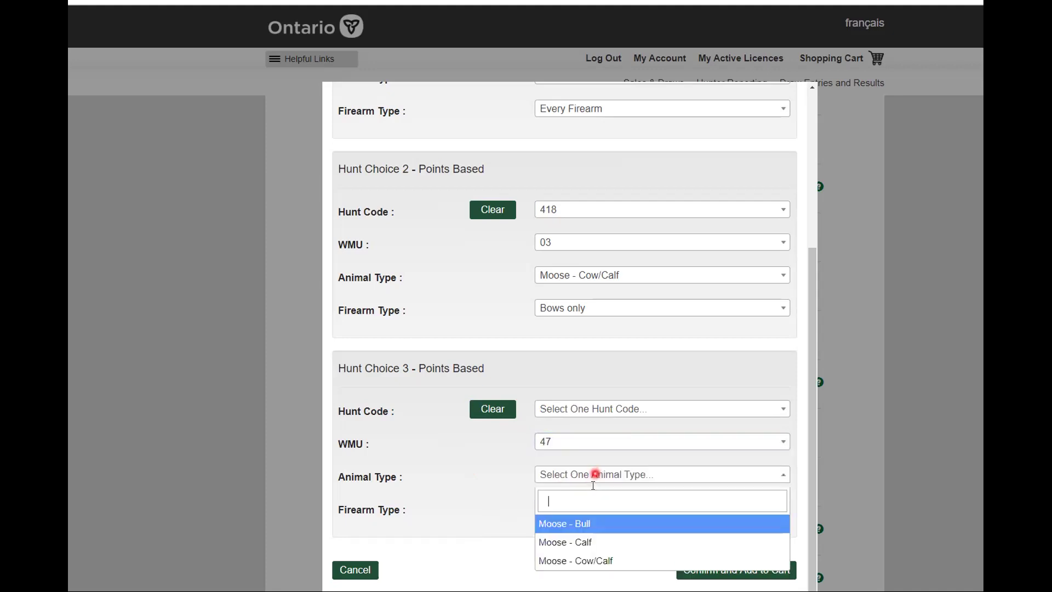
left_click(594, 524)
left_click(605, 507)
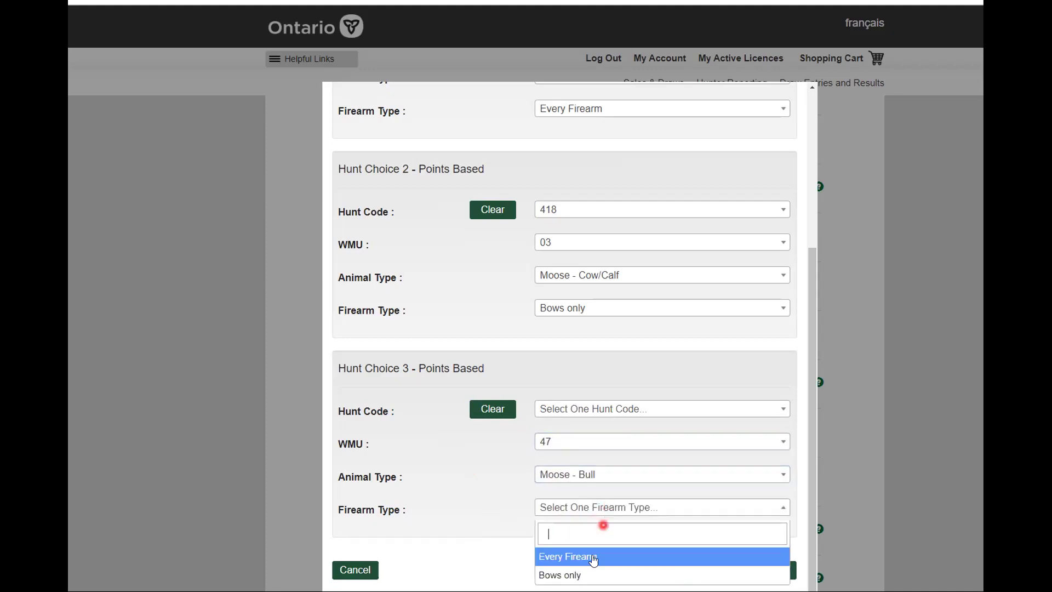
left_click(591, 572)
left_click(476, 513)
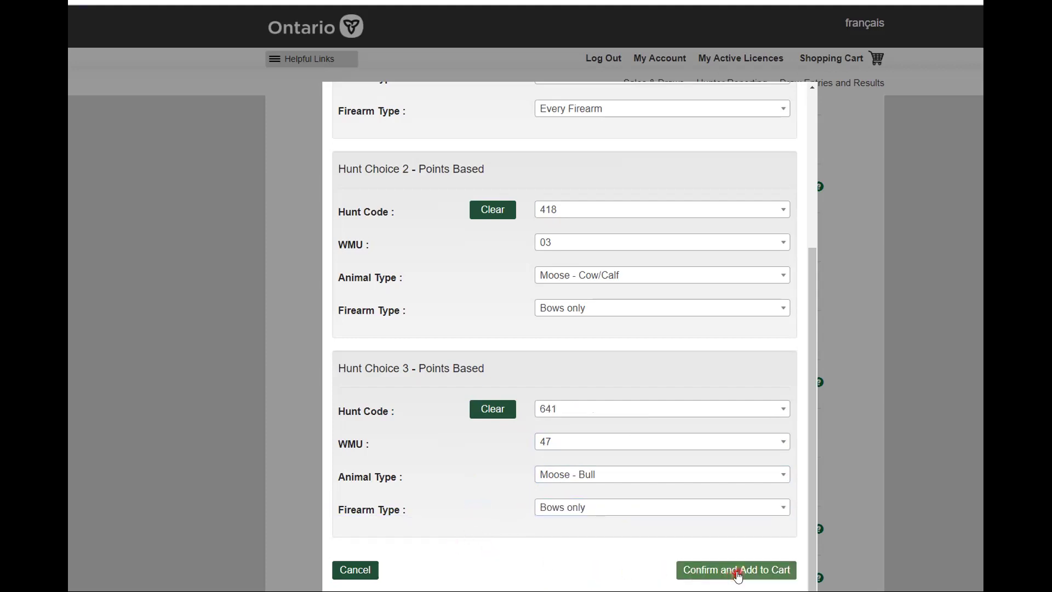
left_click(737, 571)
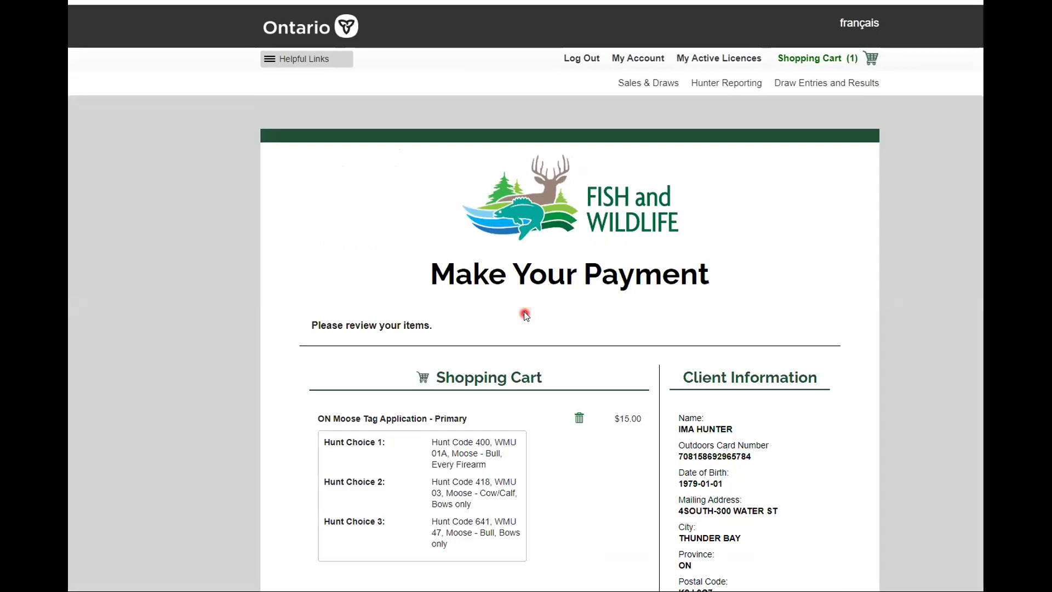
Scroll the payment page past the cart and $16.95 total to the Billing Address form
scroll(525, 316, "down", 2)
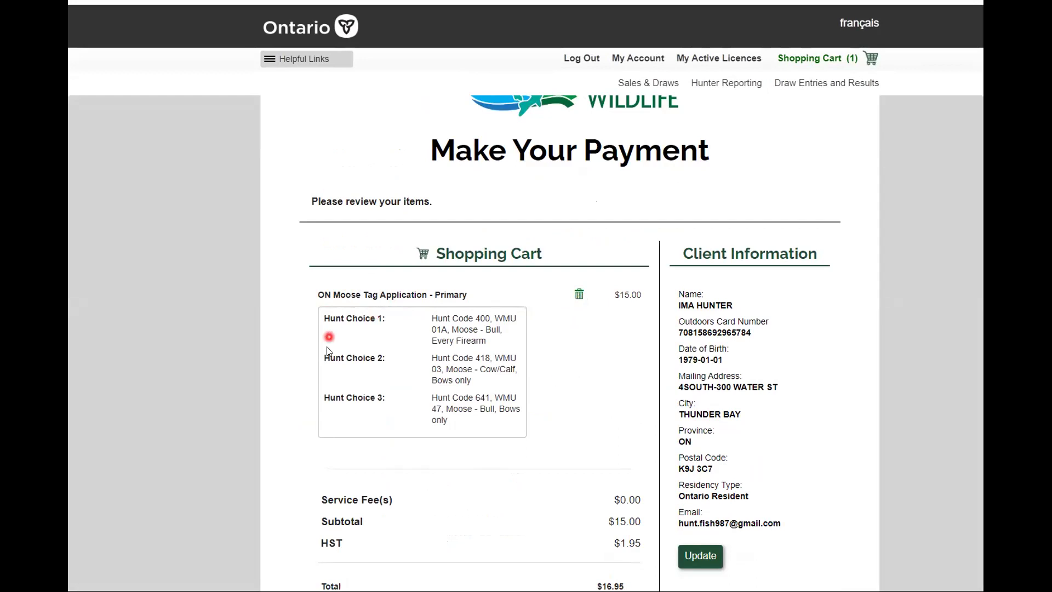
scroll(328, 350, "down", 1)
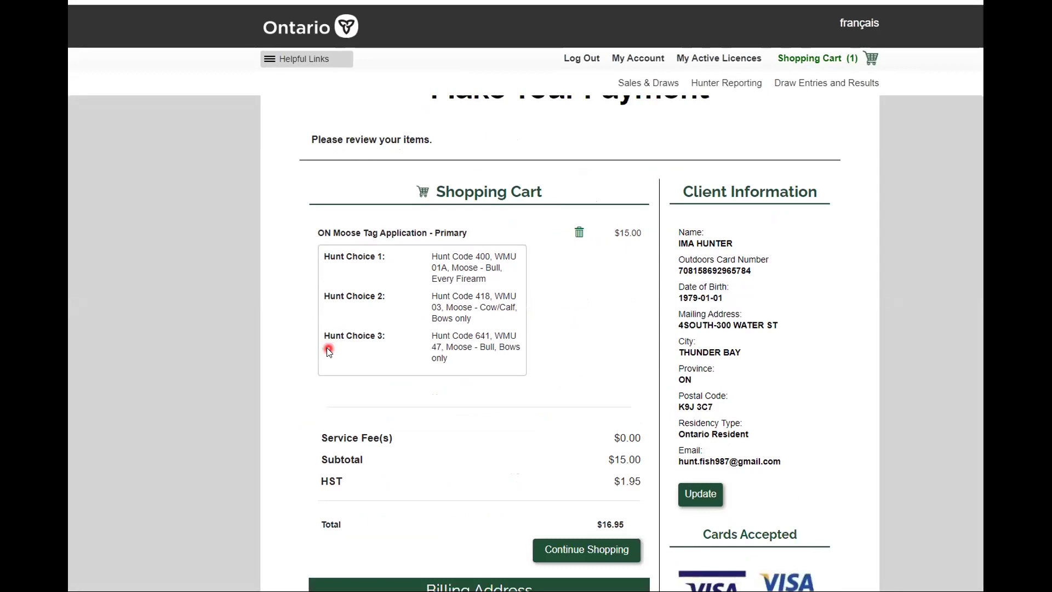
scroll(586, 305, "down", 1)
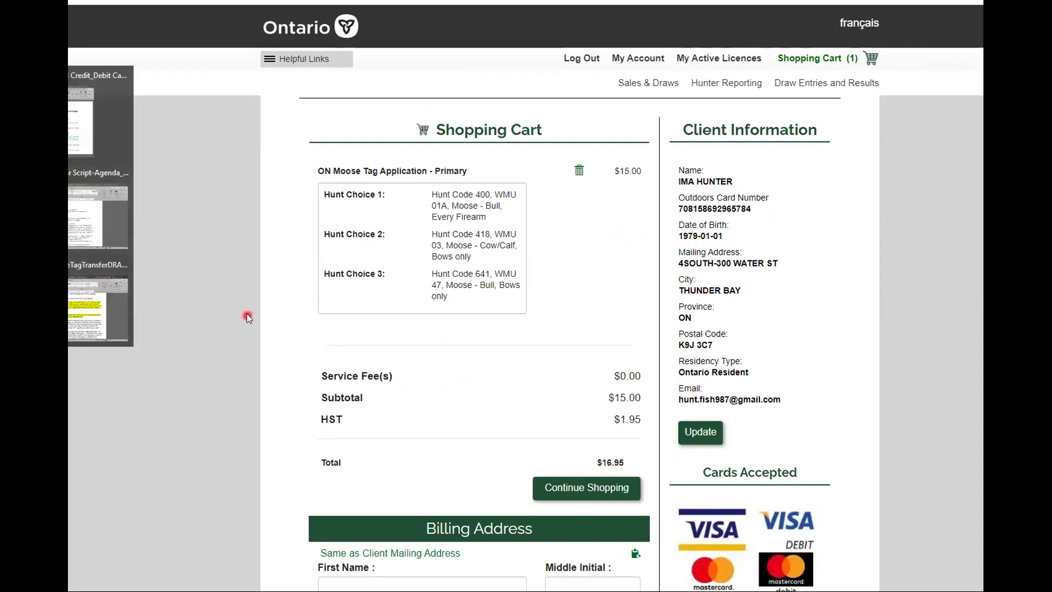
scroll(247, 314, "down", 3)
scroll(248, 318, "down", 2)
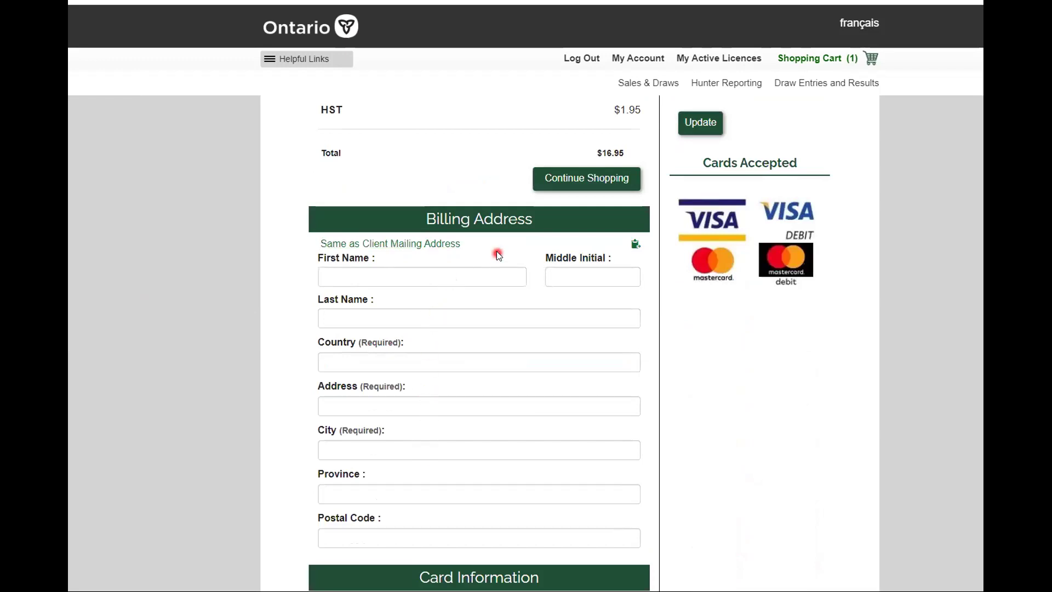
Fill the billing address using Same as Client Mailing Address
left_click(435, 243)
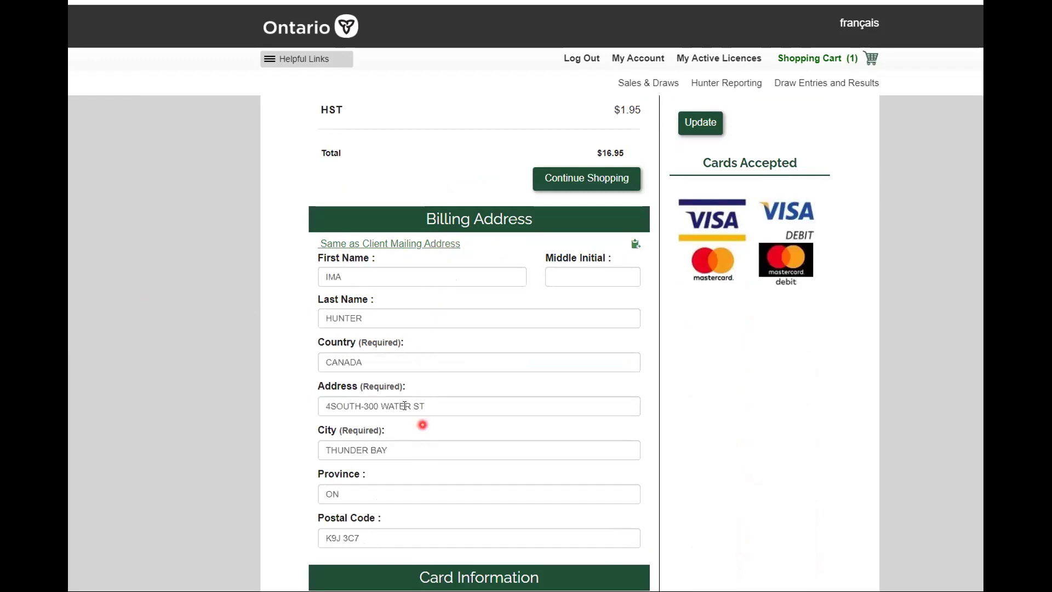
scroll(406, 402, "down", 1)
scroll(404, 402, "down", 3)
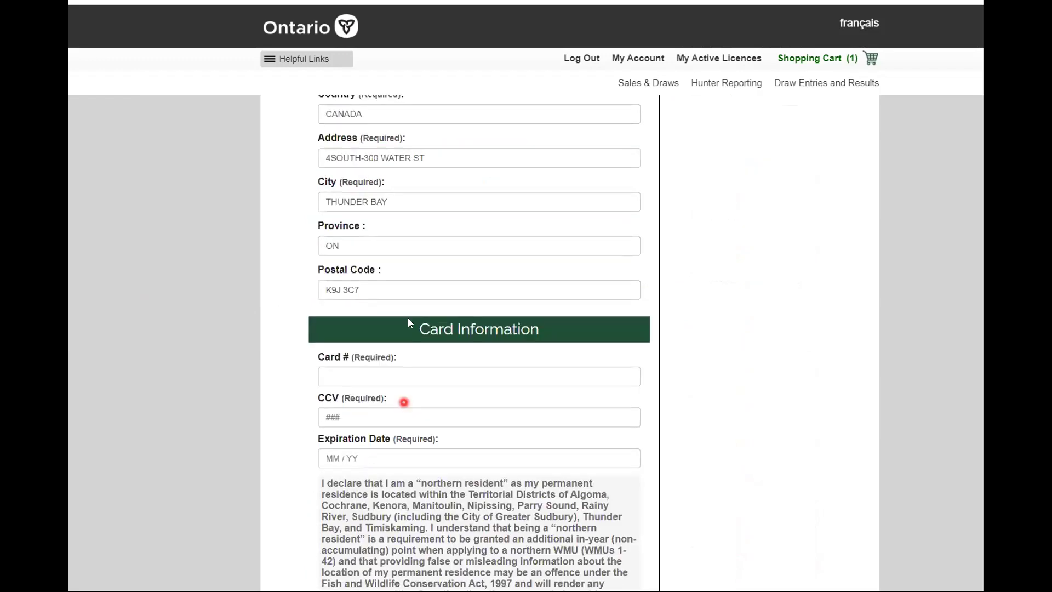
scroll(407, 318, "down", 1)
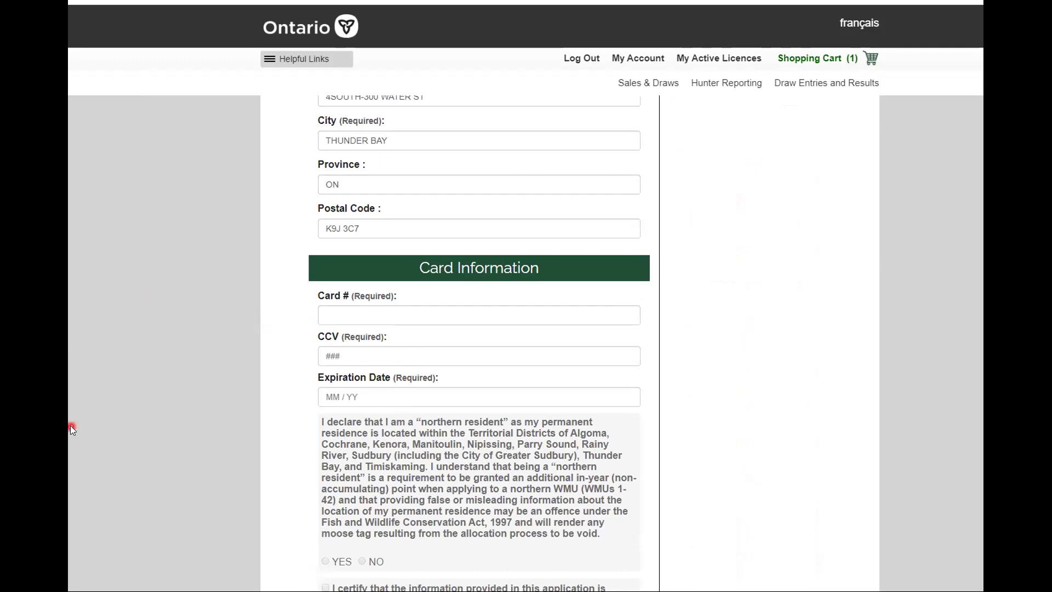
Enter the payment card number, security code and expiry date in Card Information
left_click(416, 318)
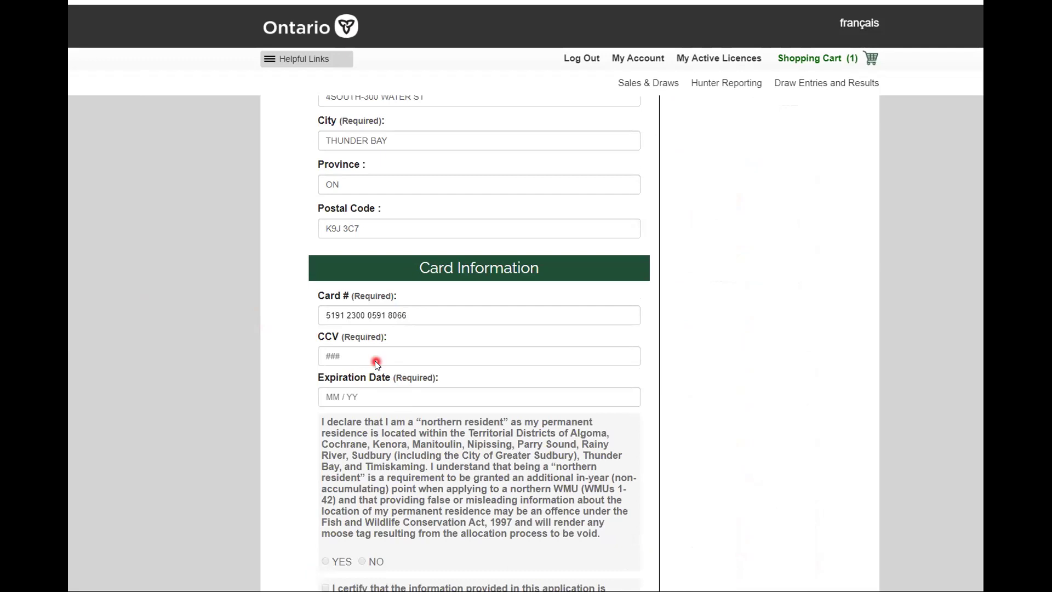
left_click(366, 394)
type("12 / 23")
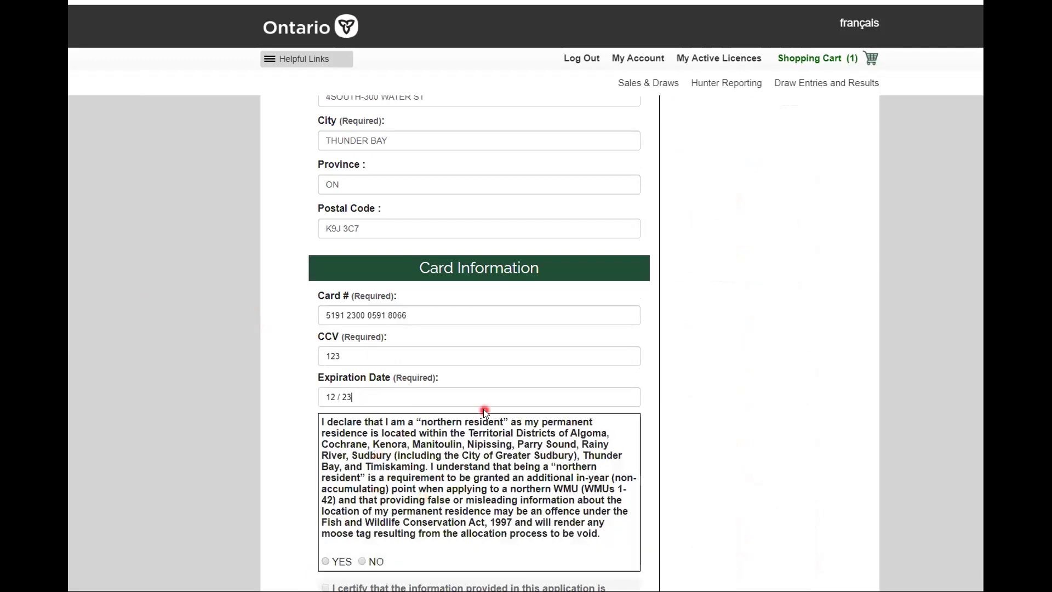
scroll(325, 382, "up", 7)
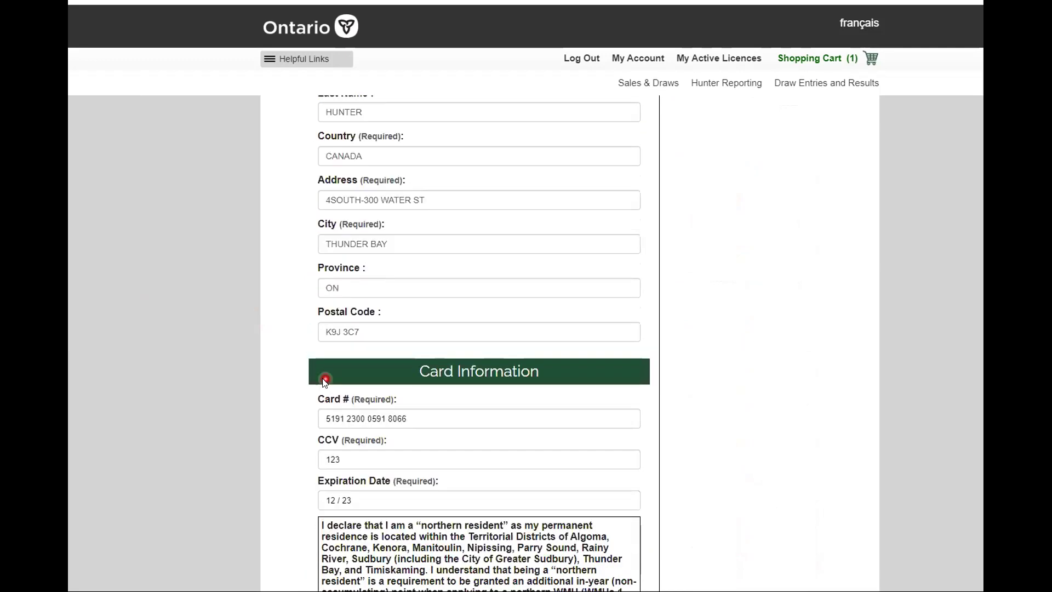
Answer YES to northern residency, certify the details, and complete the $15.00 moose application payment
scroll(324, 378, "up", 1)
scroll(324, 378, "up", 2)
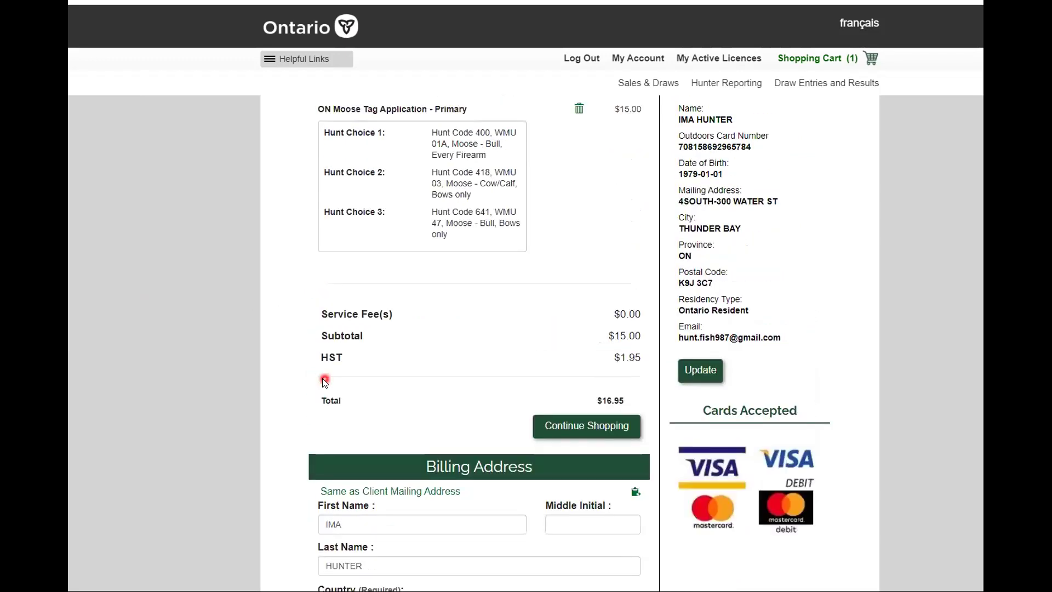
scroll(324, 379, "down", 4)
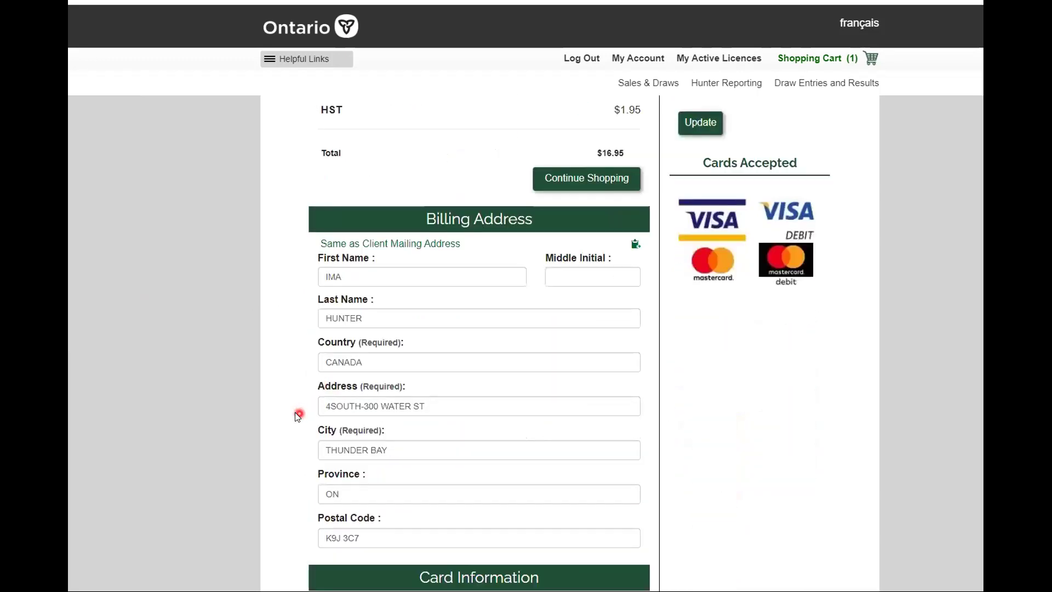
scroll(295, 412, "down", 2)
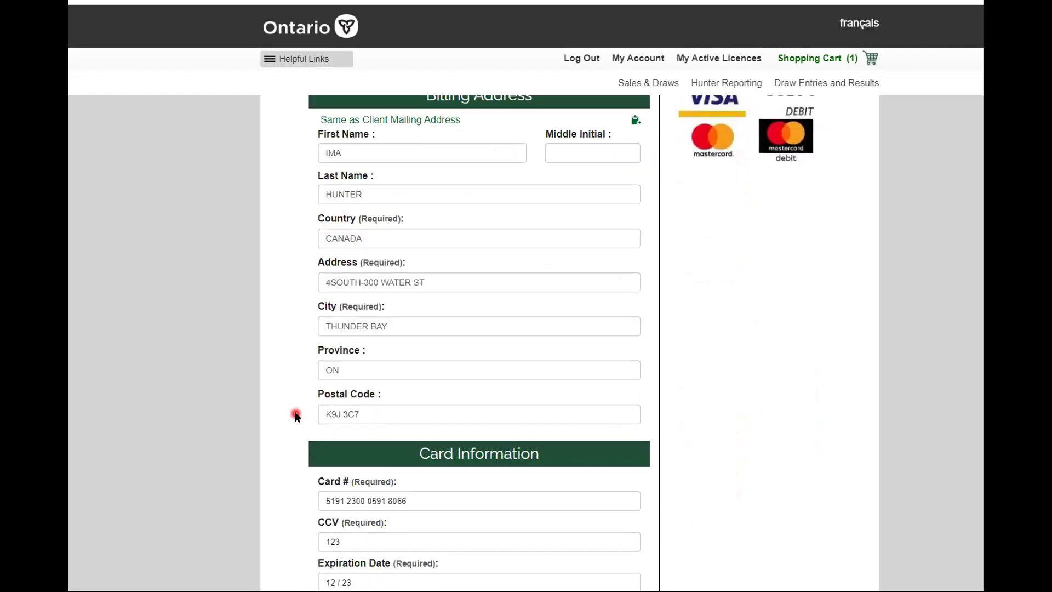
scroll(295, 415, "down", 2)
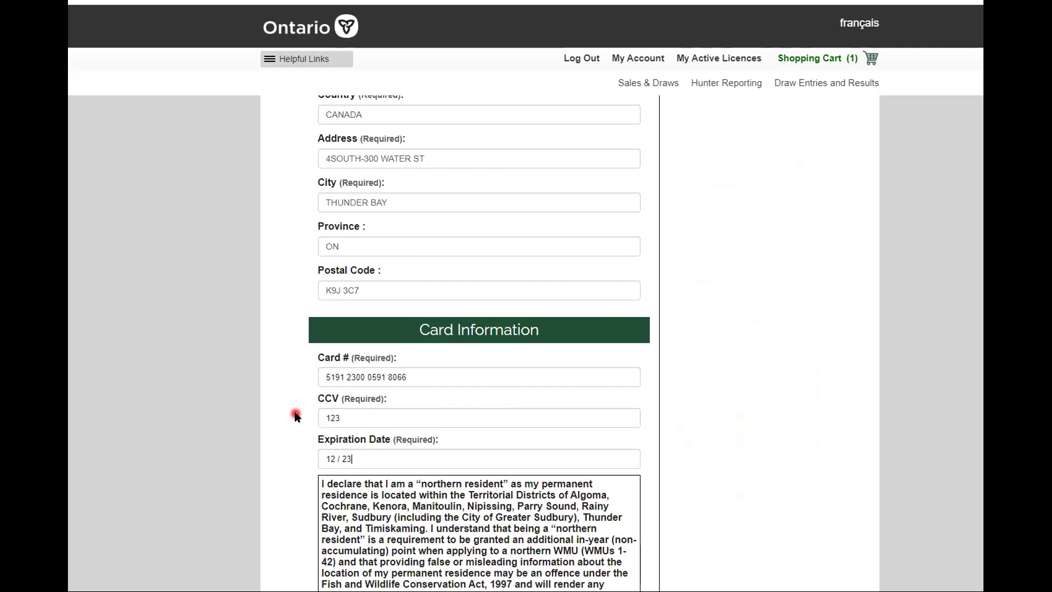
scroll(295, 415, "down", 3)
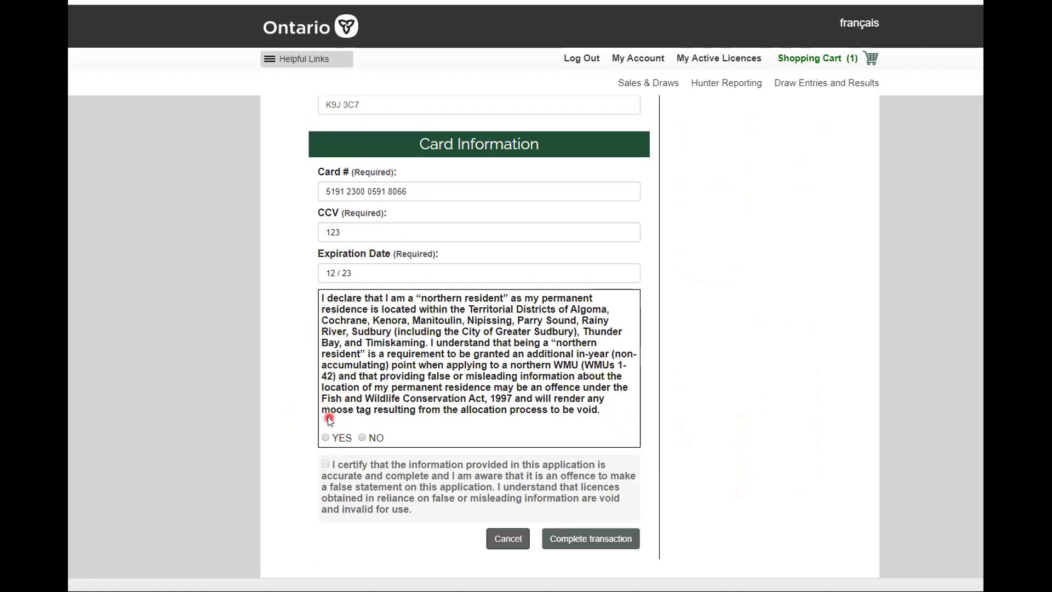
left_click(325, 437)
left_click(326, 464)
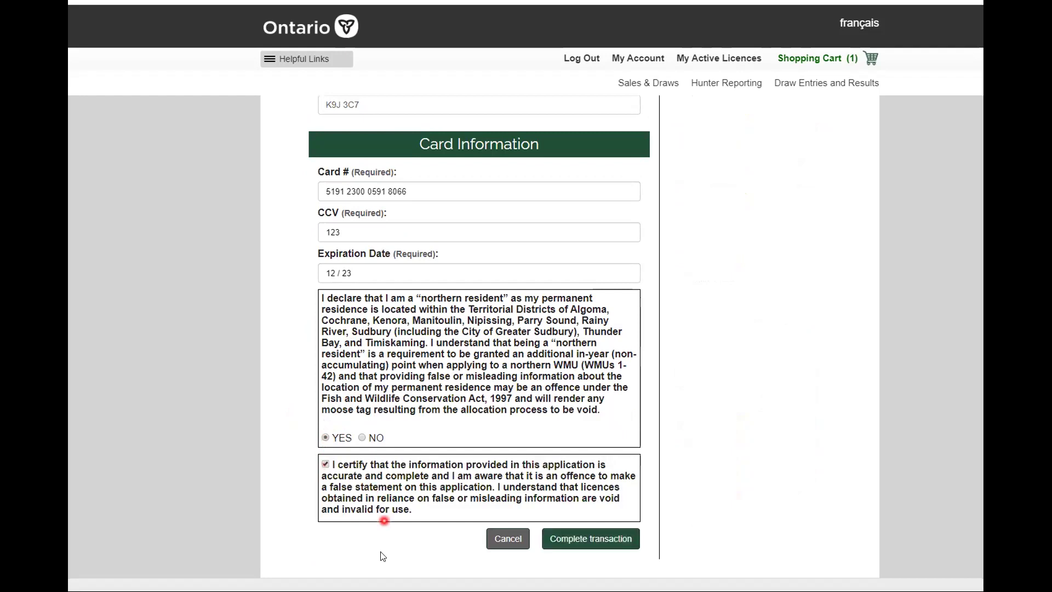
left_click(596, 541)
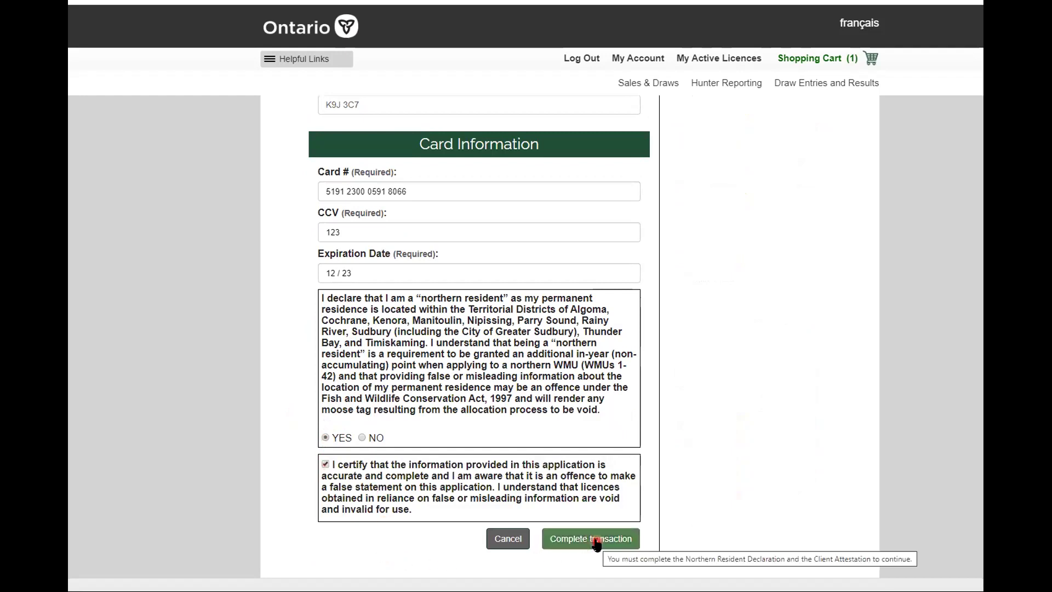
left_click(595, 539)
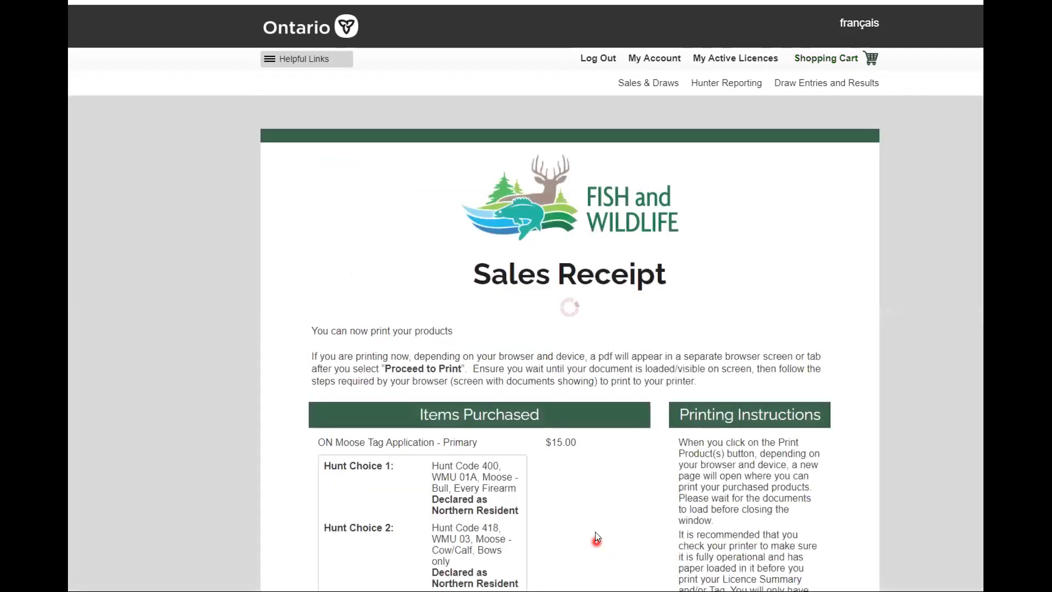
Review the sales receipt showing the $16.95 total with $1.95 HST
scroll(596, 532, "down", 3)
scroll(595, 532, "down", 1)
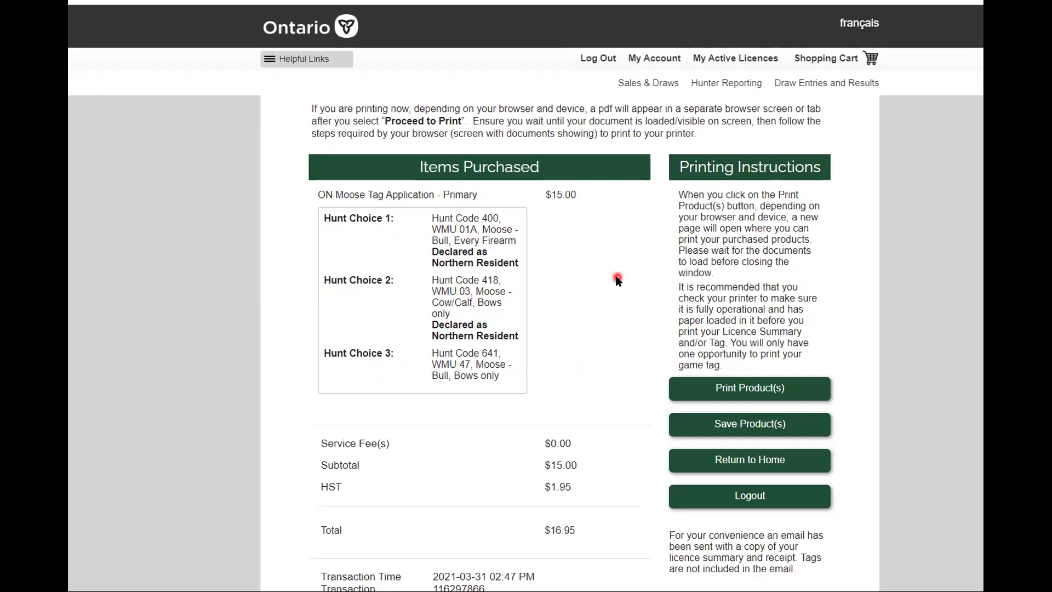
Check Draw Entries and Results for the 2021 Moose - Primary entry marked Pending
left_click(811, 83)
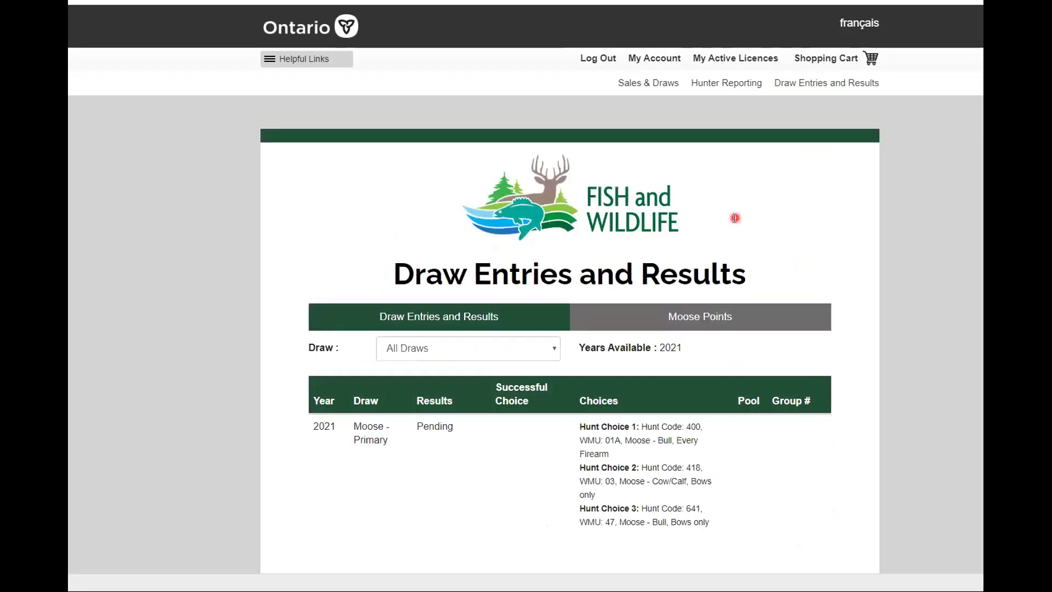
scroll(670, 264, "down", 2)
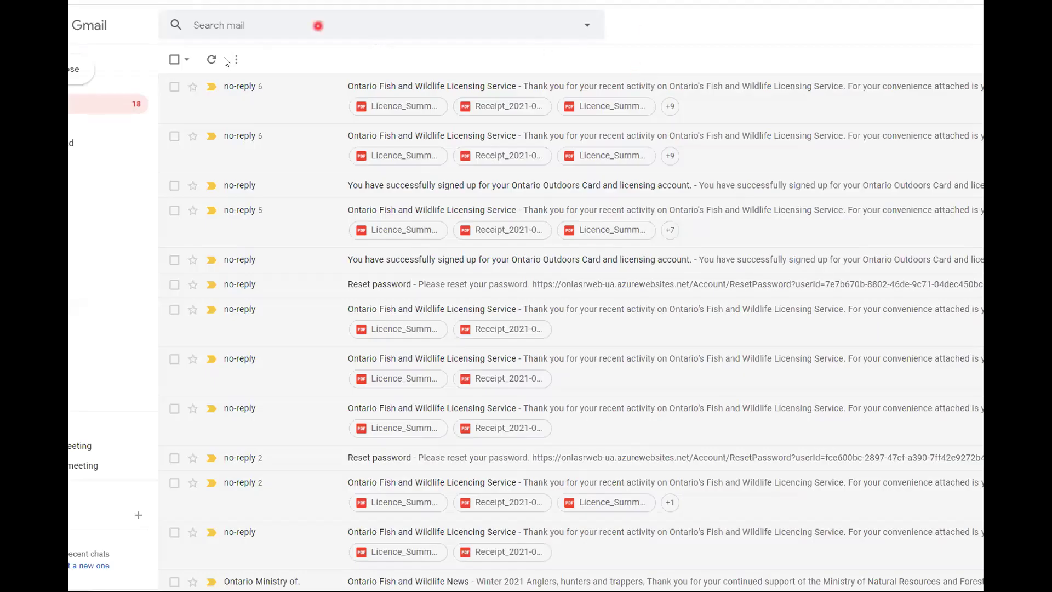
Refresh Gmail, open the newest no-reply licensing email, and preview its Receipt PDF
left_click(212, 59)
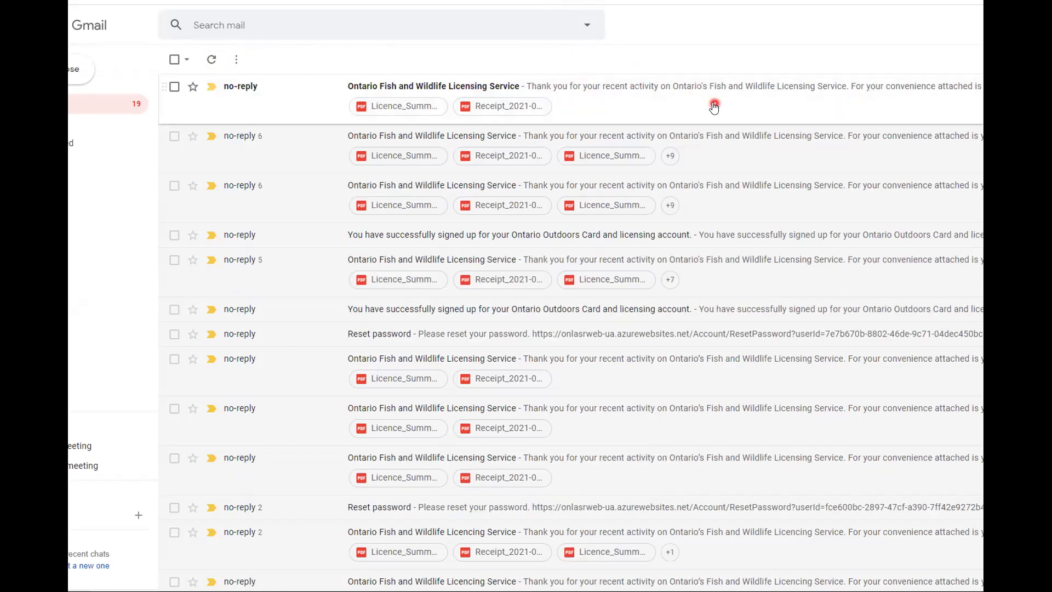
left_click(714, 107)
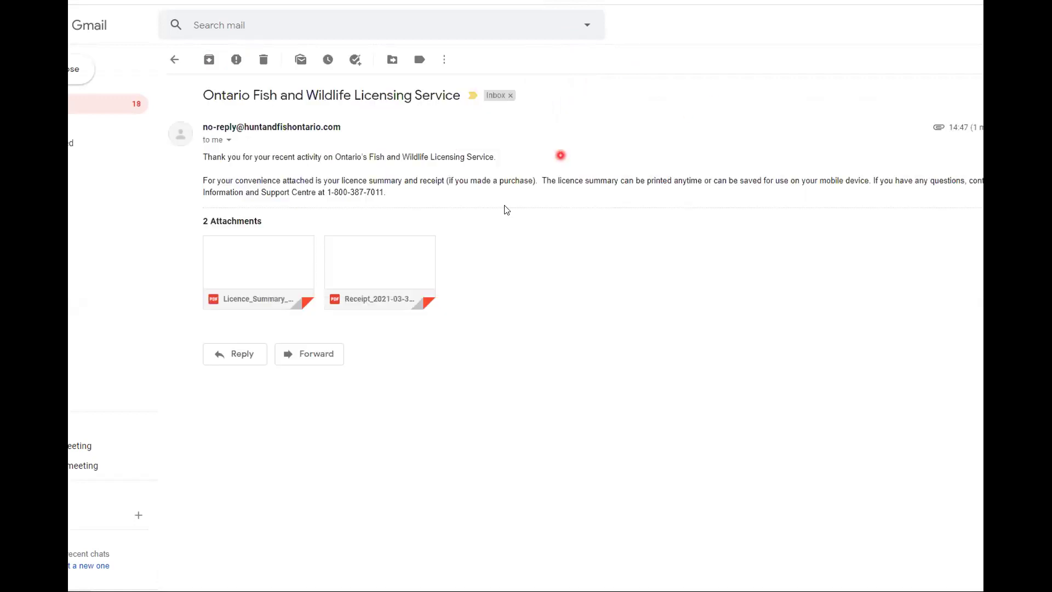
left_click(378, 267)
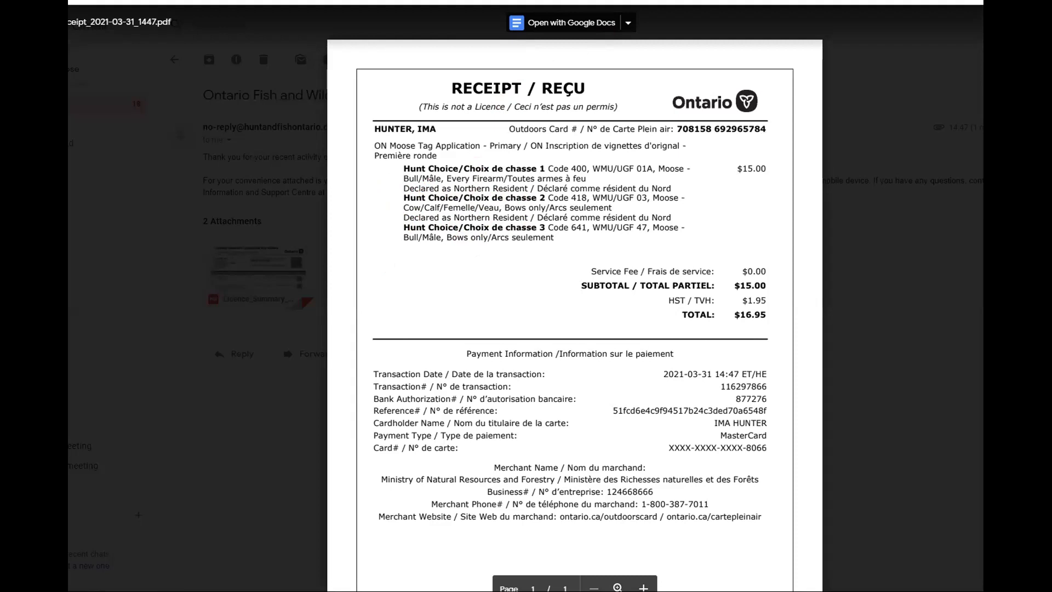
left_click(19, 22)
left_click(172, 60)
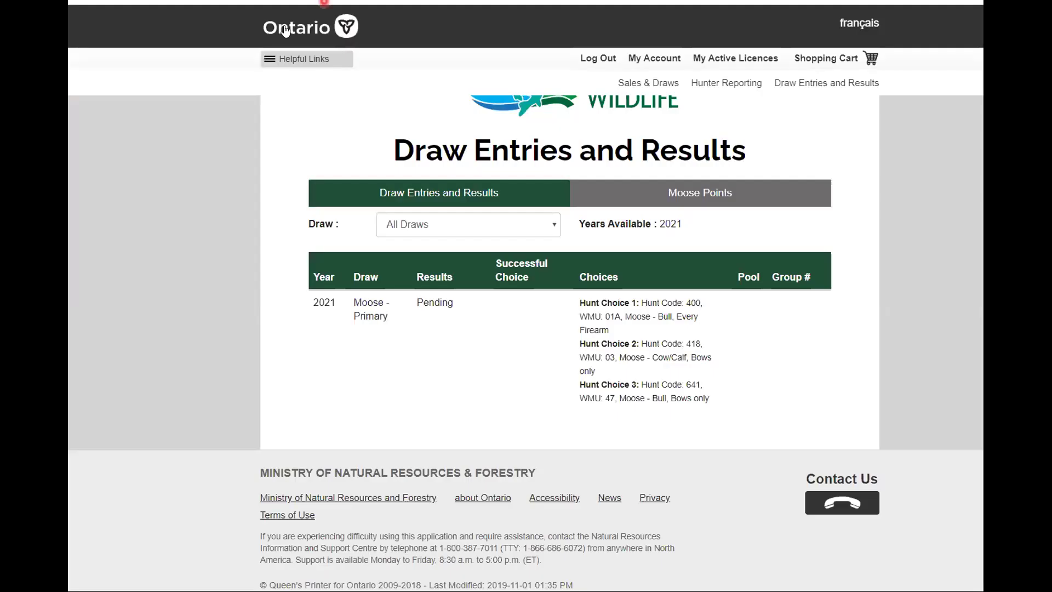
Go from the licensing home page to View Draw Entries and Results and accept the privacy notice
left_click(609, 58)
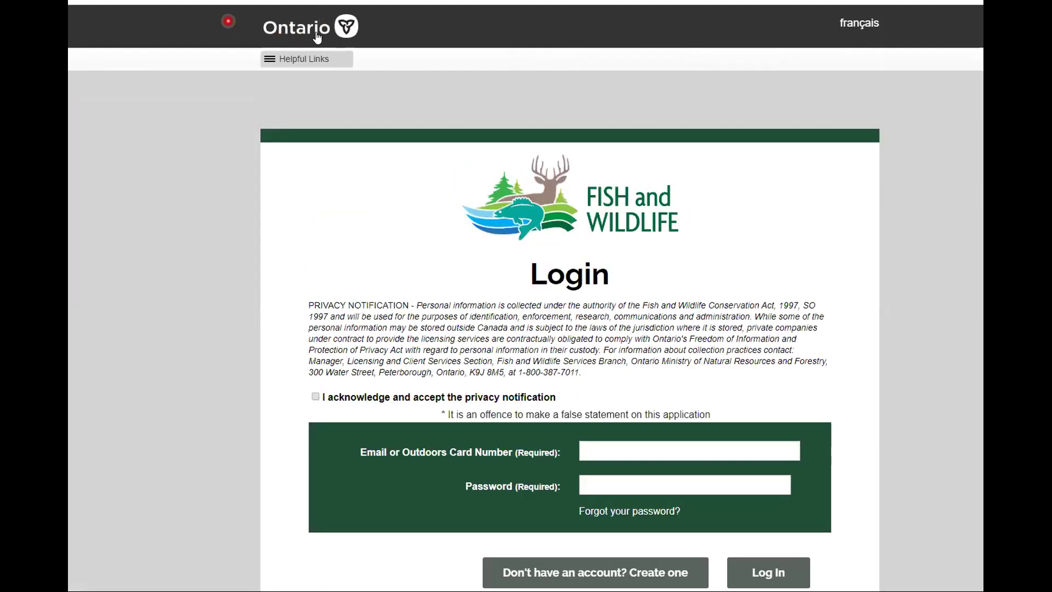
left_click(317, 36)
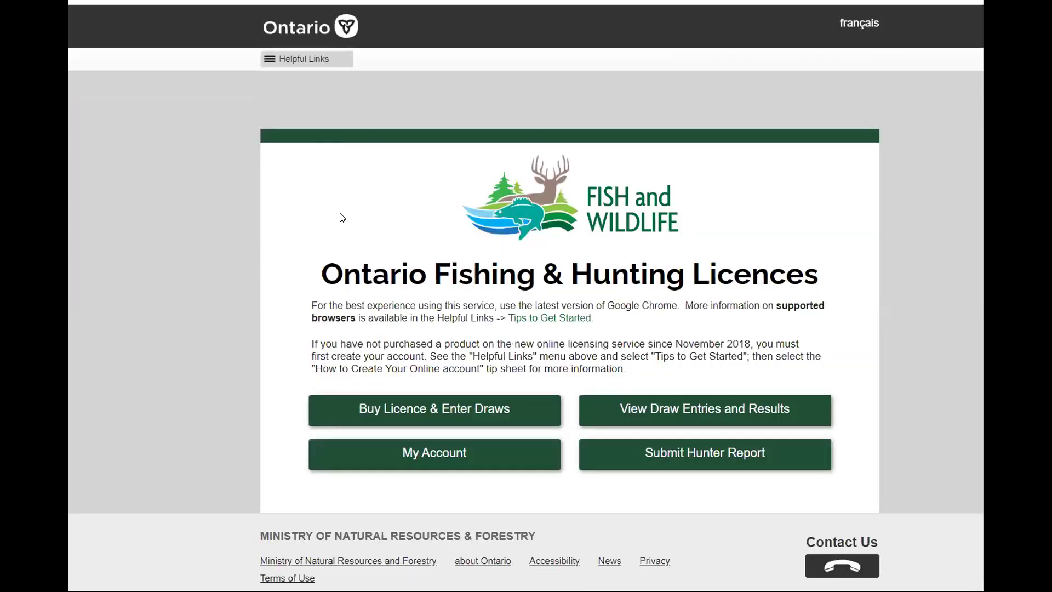
left_click(679, 410)
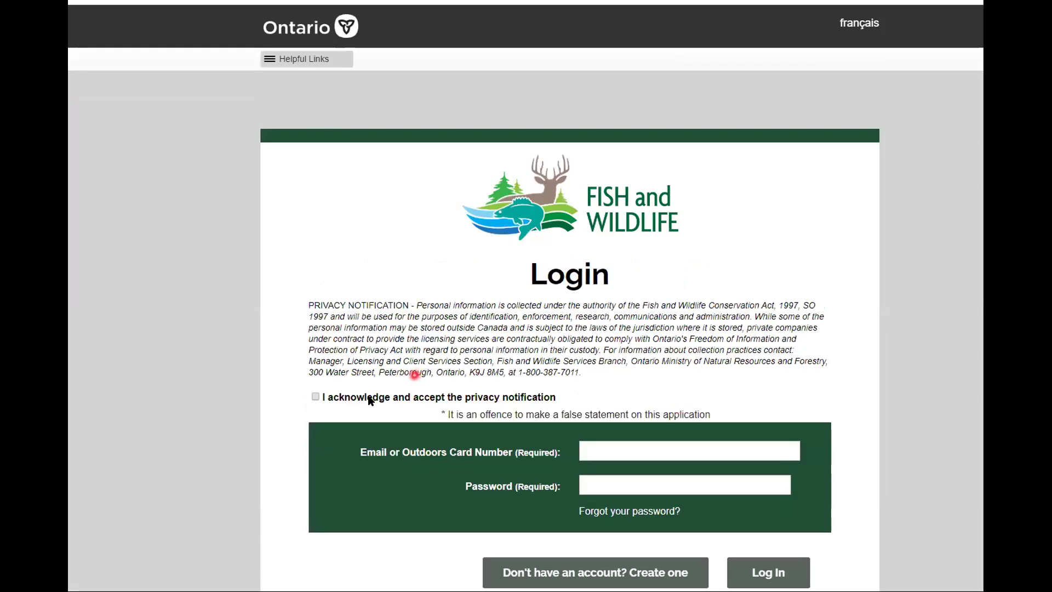
left_click(412, 403)
left_click(622, 451)
Enter the hunter's Outdoors Card number and account password in the login form
left_click(575, 300)
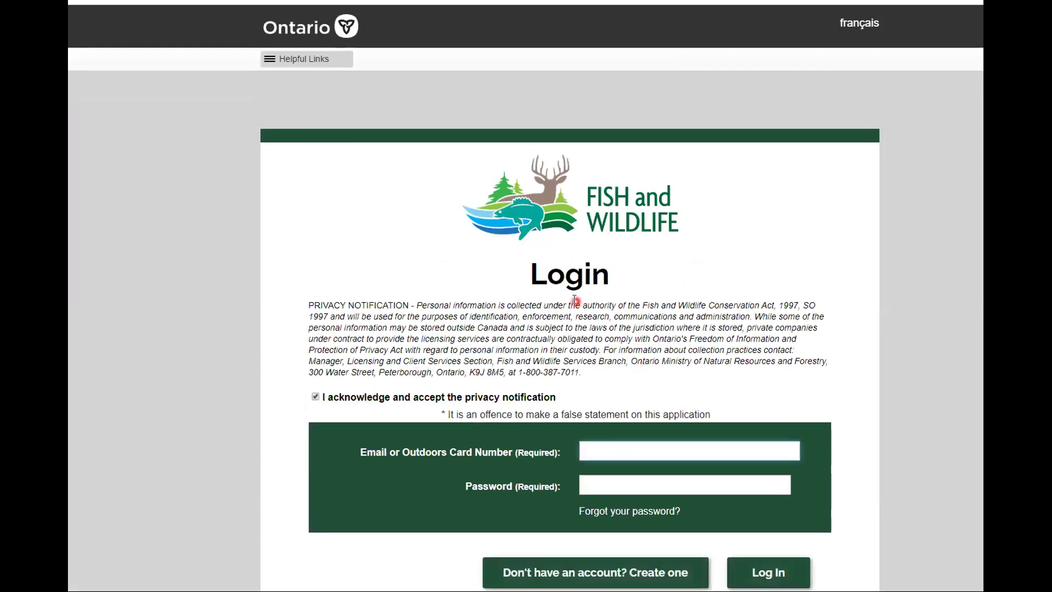
key("Tab")
type("••••••")
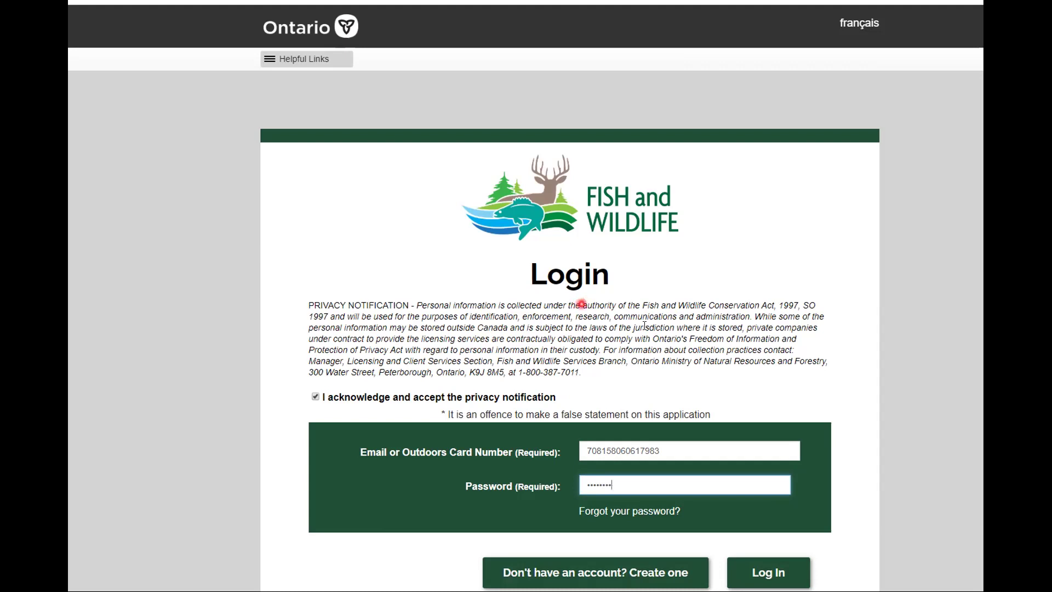
Log in, confirm the 2021 moose draw reads Successful-Unclaimed, and expand Hunting under Sales & Draws
left_click(770, 572)
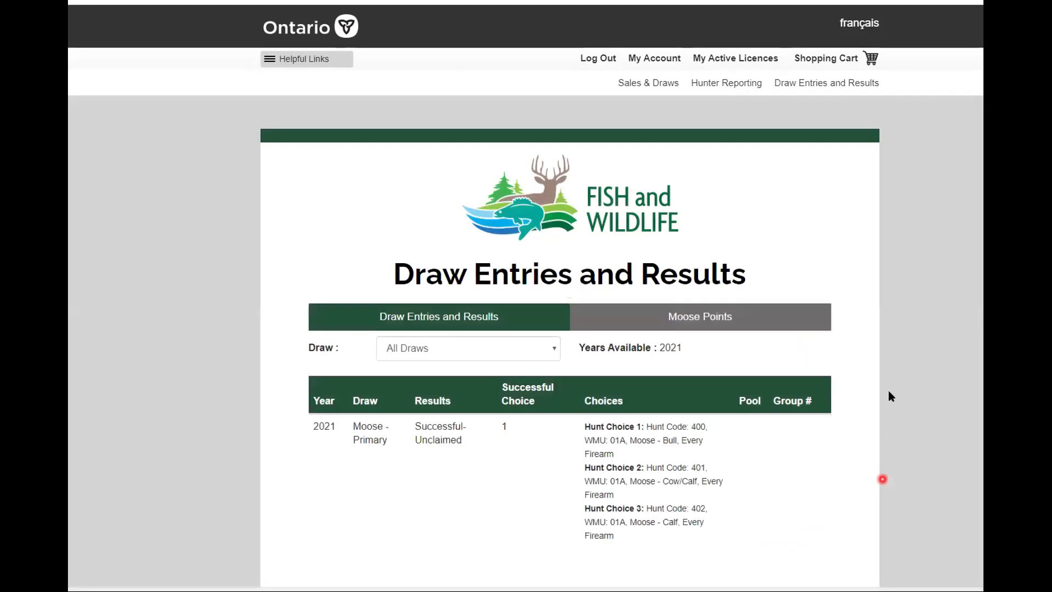
scroll(775, 282, "down", 1)
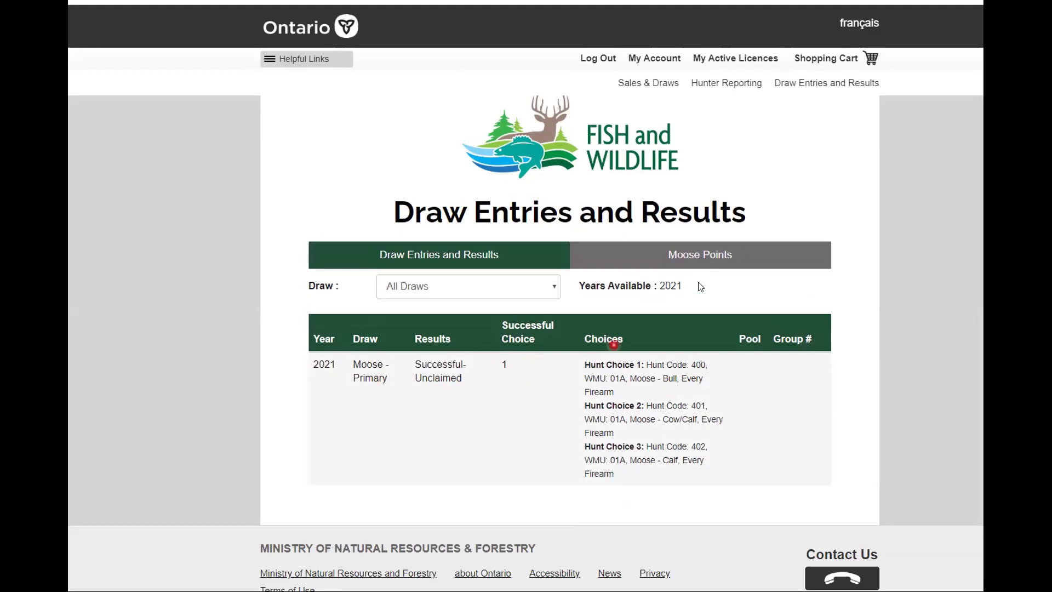
left_click(658, 85)
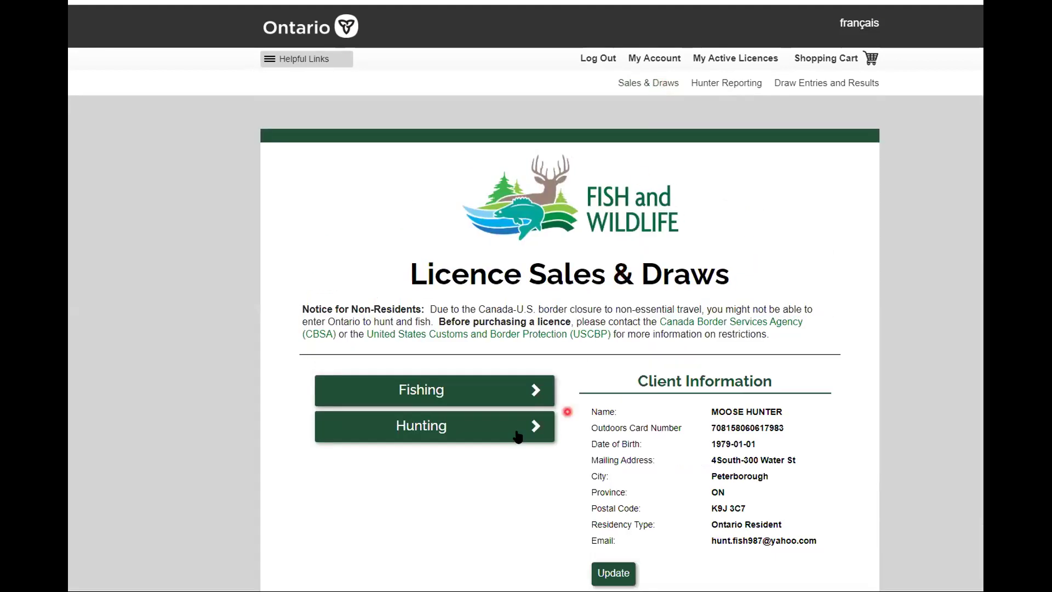
left_click(517, 436)
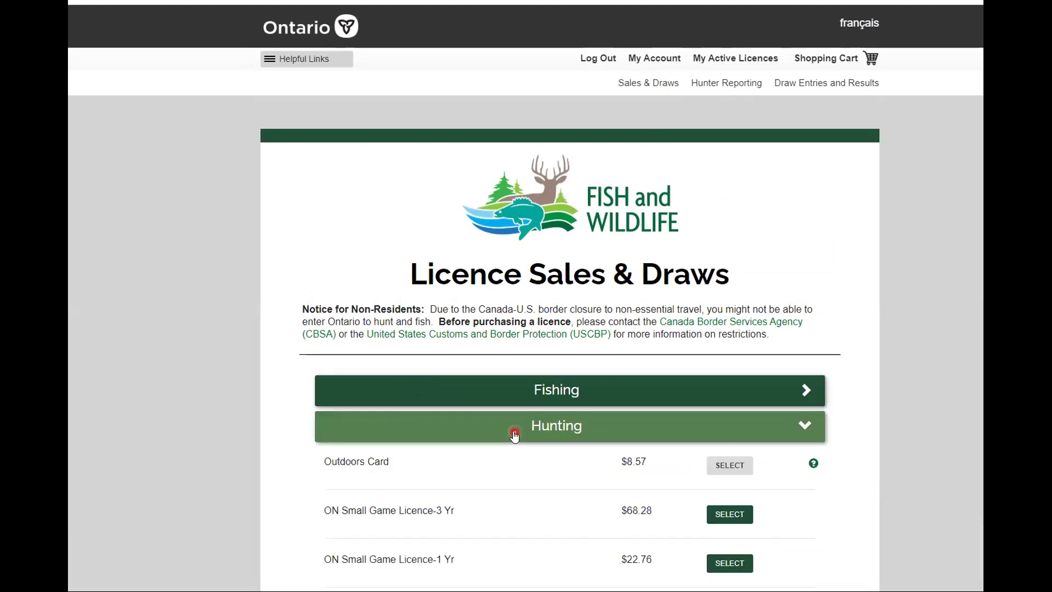
Check why the bull tag was unavailable, then add ON Moose Licence and ON Moose Tag - Bull
scroll(515, 435, "down", 8)
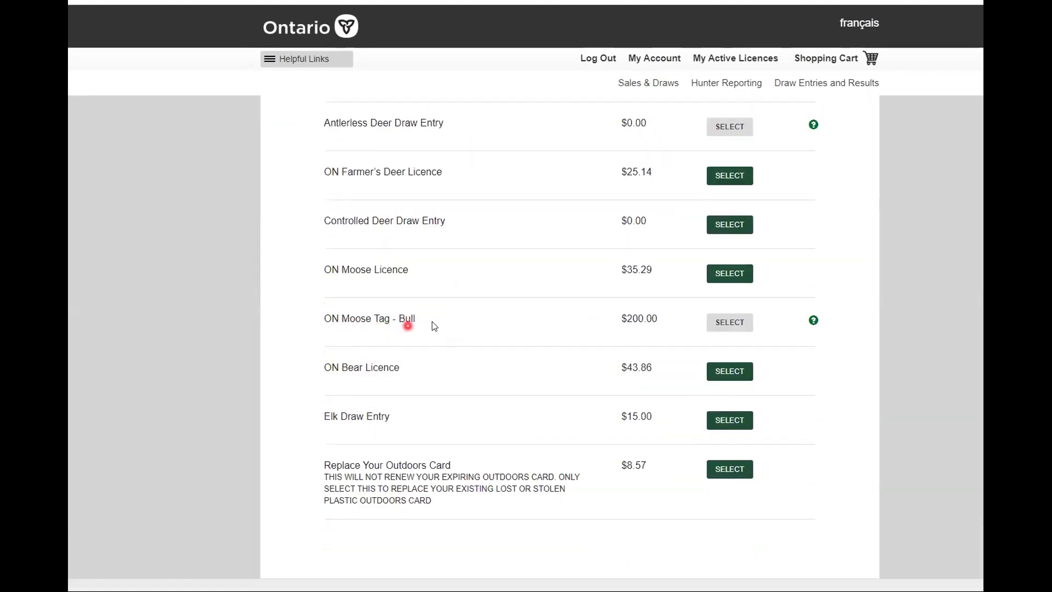
left_click(730, 322)
left_click(813, 320)
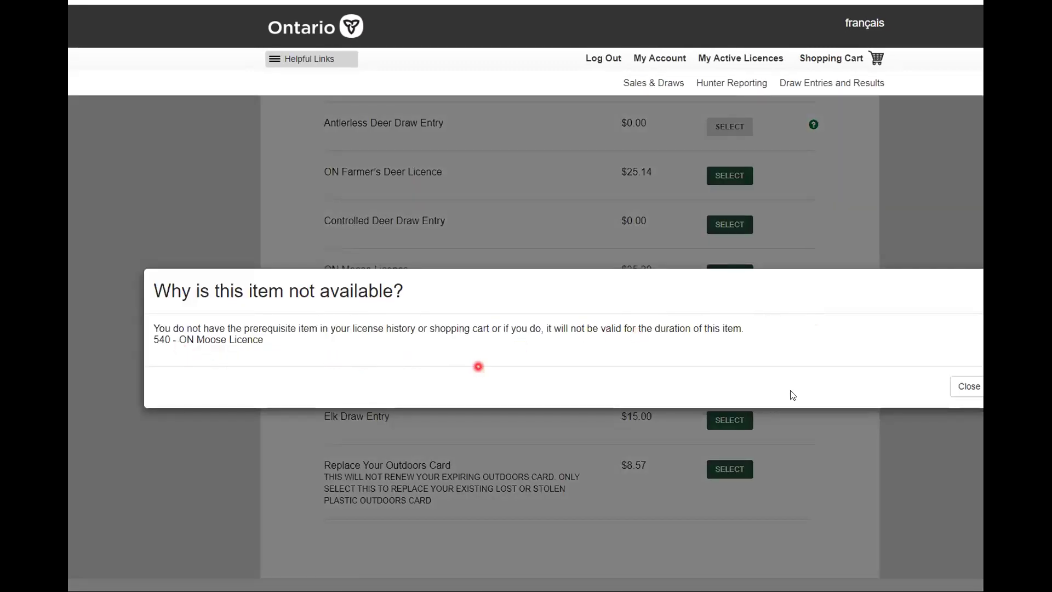
left_click(970, 387)
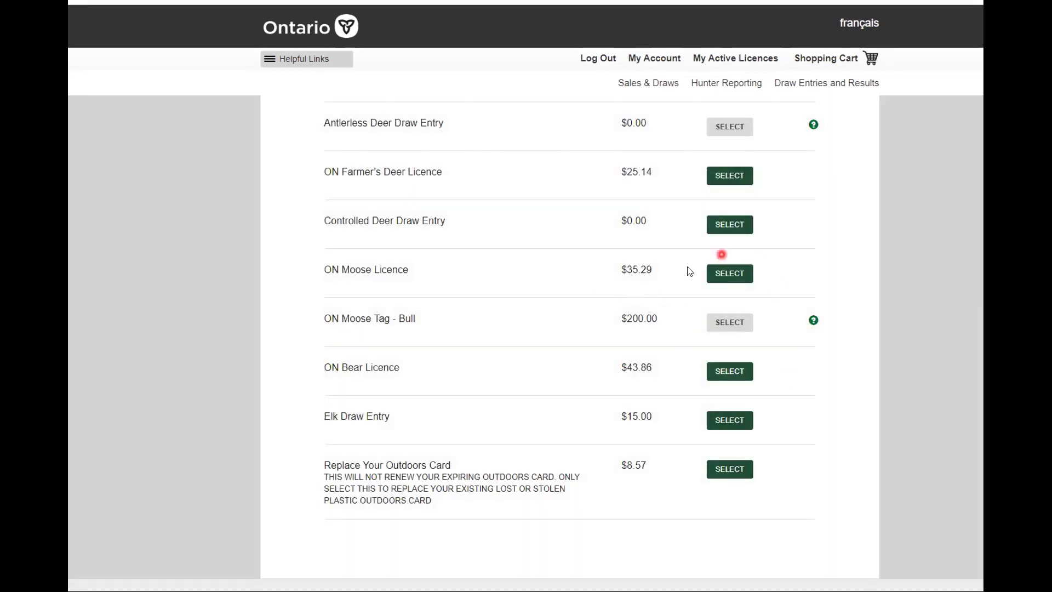
left_click(733, 275)
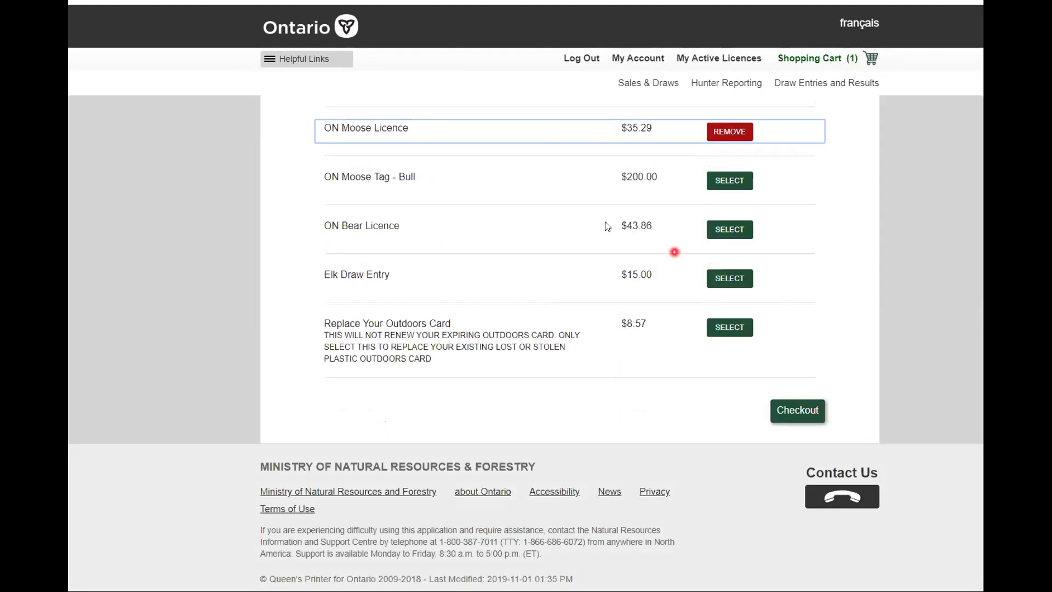
left_click(739, 181)
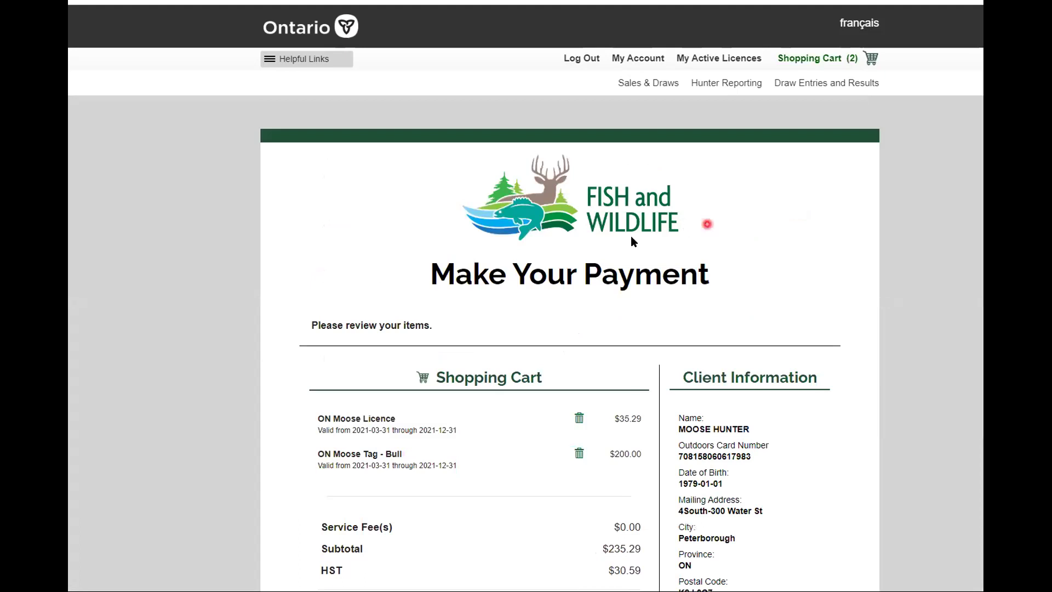
Set the billing address to match the client mailing address
scroll(632, 241, "down", 3)
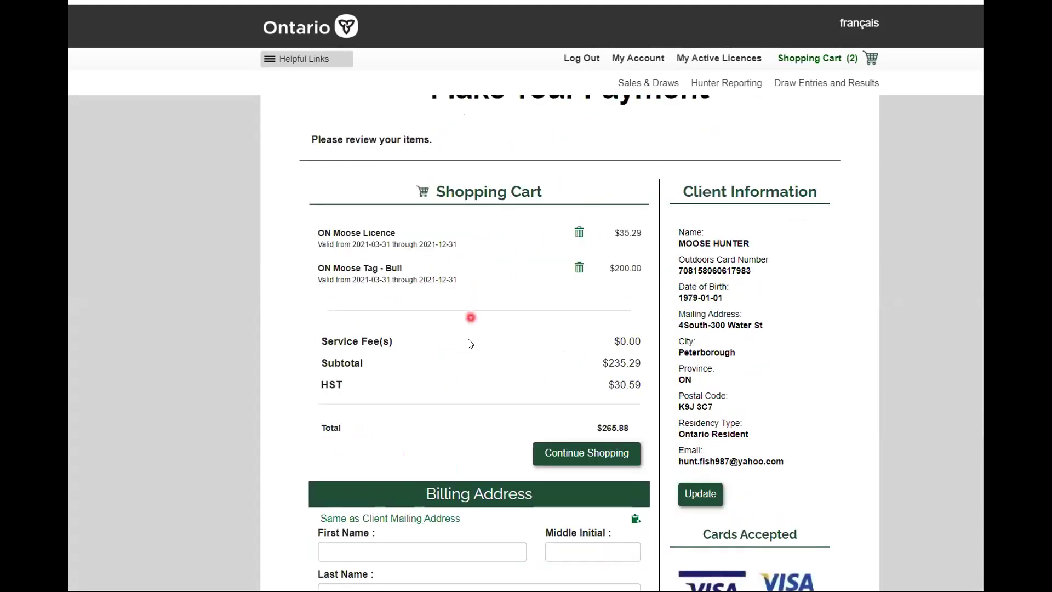
scroll(470, 344, "down", 3)
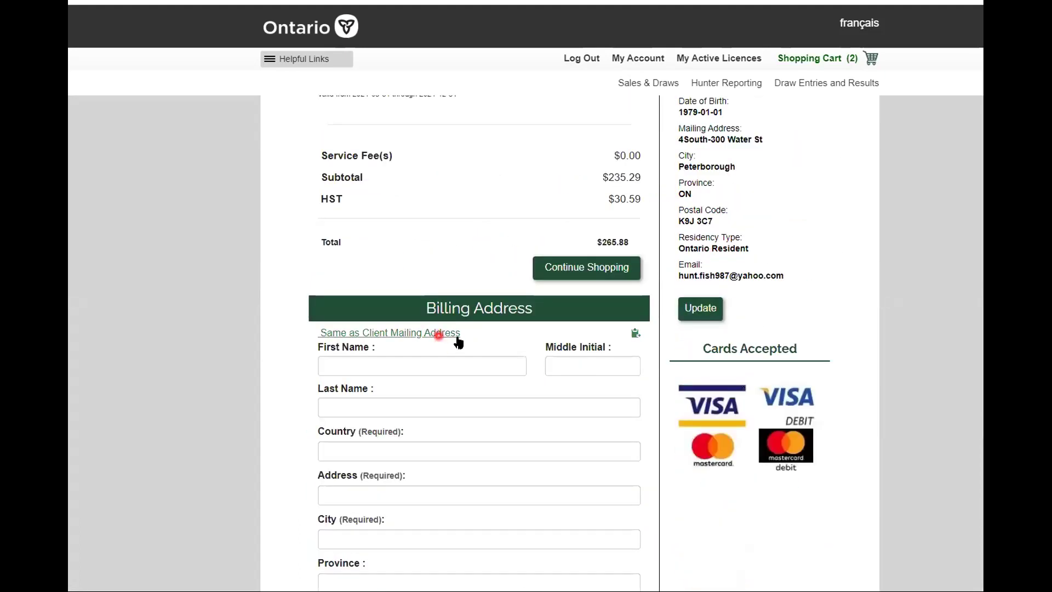
left_click(457, 335)
scroll(500, 337, "down", 5)
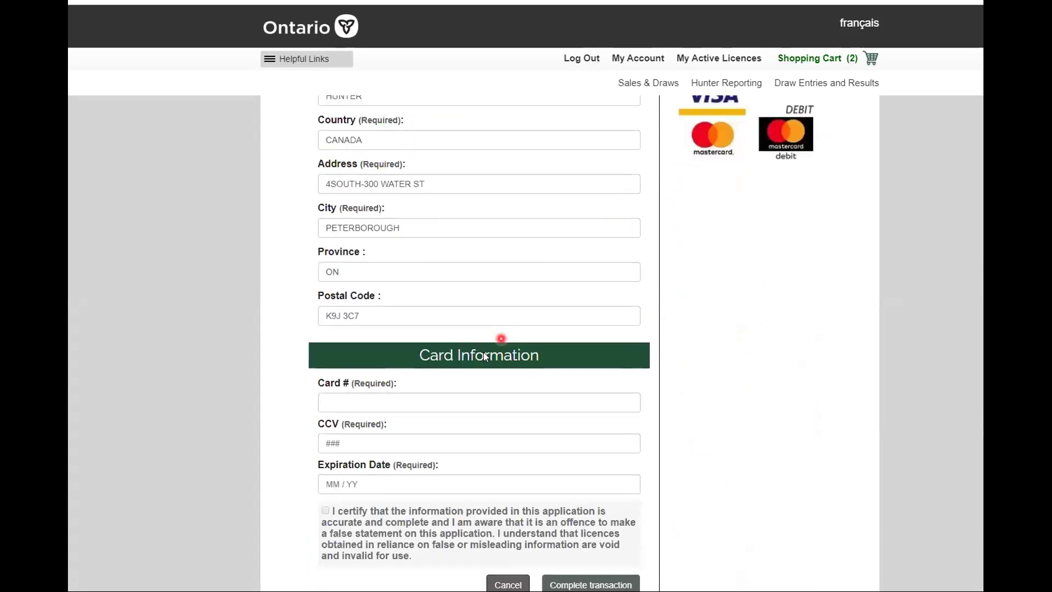
scroll(485, 356, "down", 1)
Enter the card number, CCV and expiry date, certify, and pay $235.29 for licence and tag
left_click(379, 384)
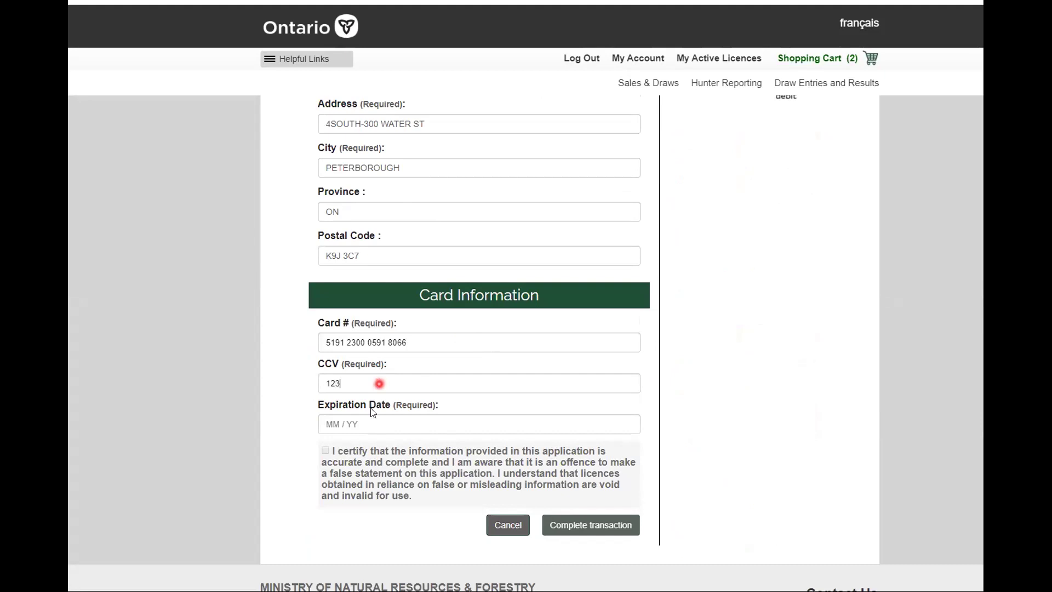
left_click(364, 423)
type("1223")
key("Tab")
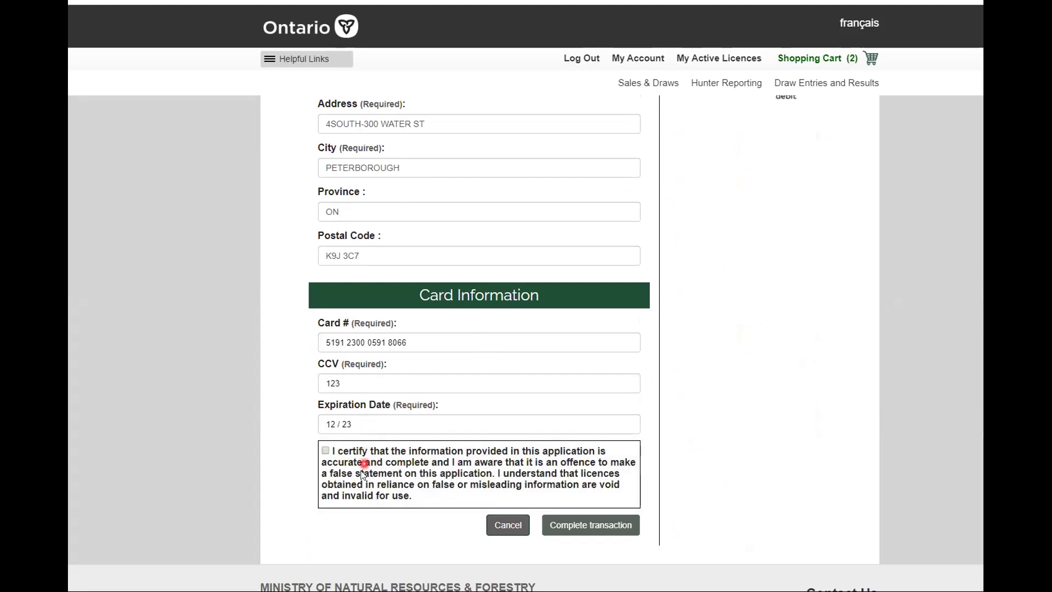
left_click(361, 470)
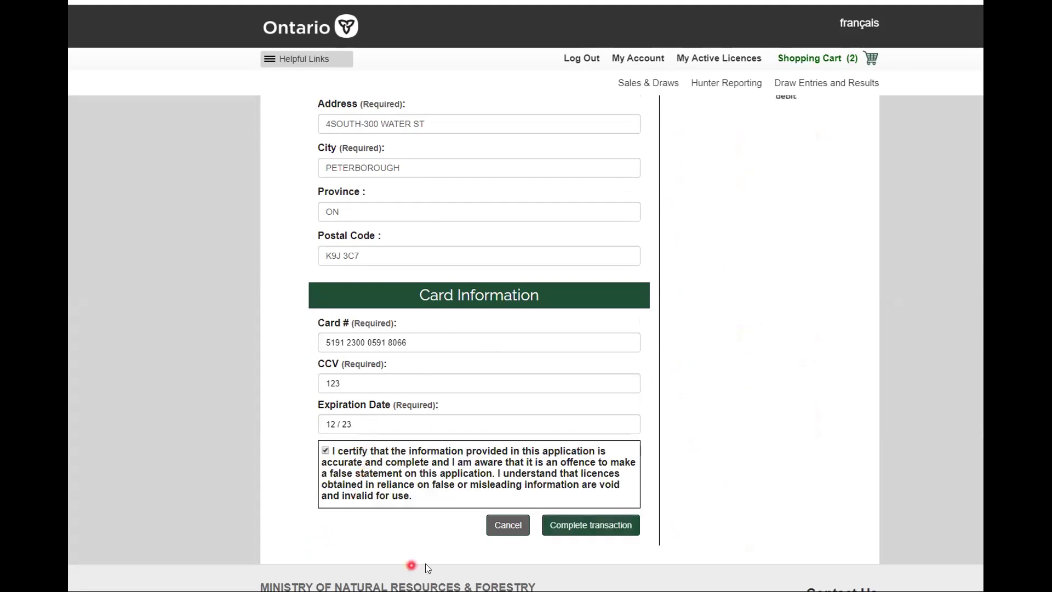
left_click(618, 526)
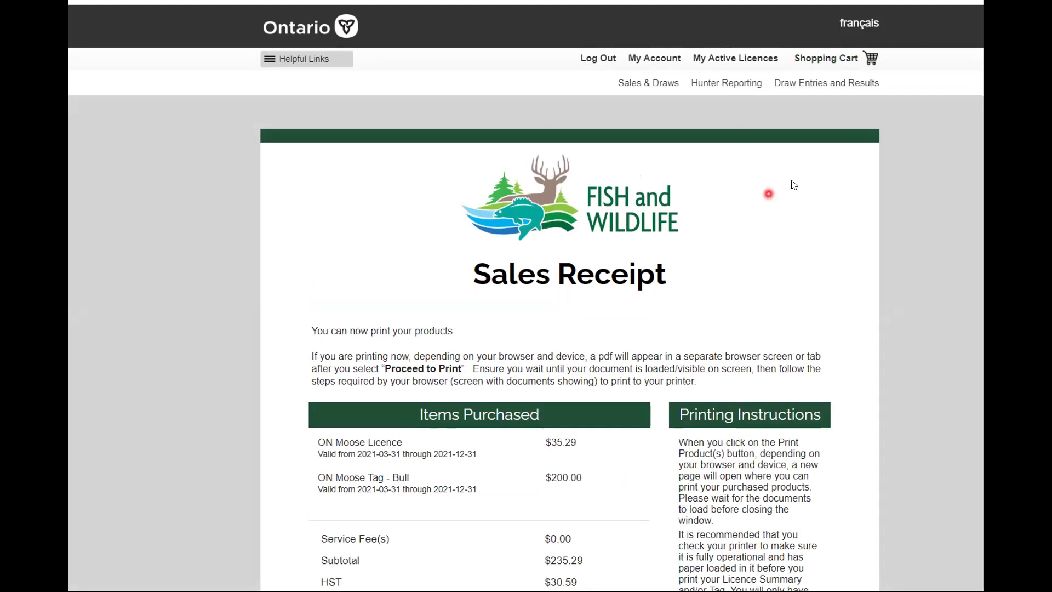
Confirm the moose draw shows claimed, then view My Active Licences listing the Moose Licence and Bull tag
scroll(749, 239, "down", 1)
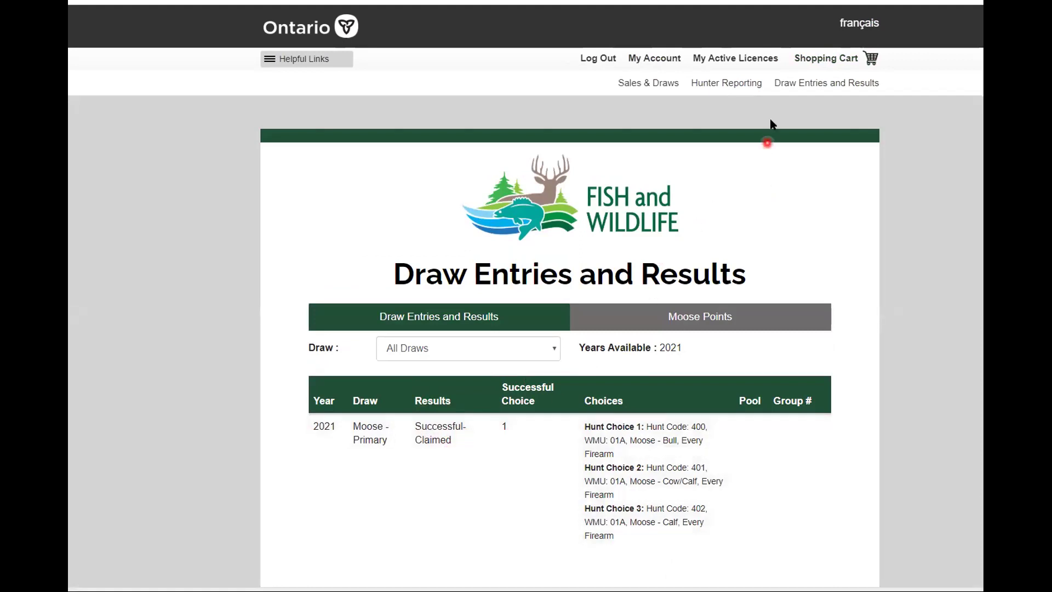
left_click(748, 59)
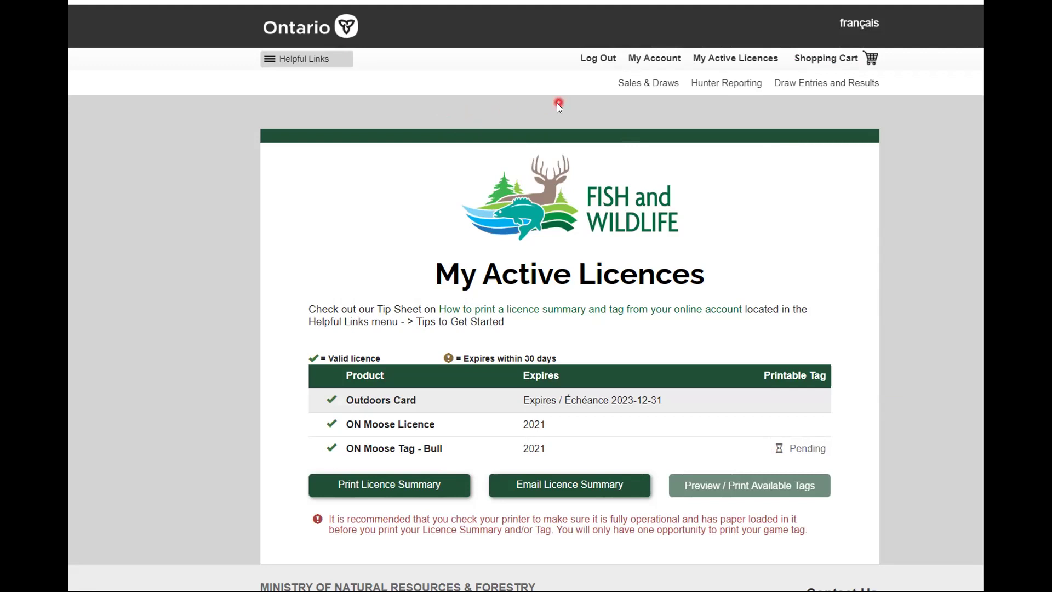
Log out of the account and return home via the Ontario logo
left_click(605, 60)
left_click(305, 28)
left_click(304, 29)
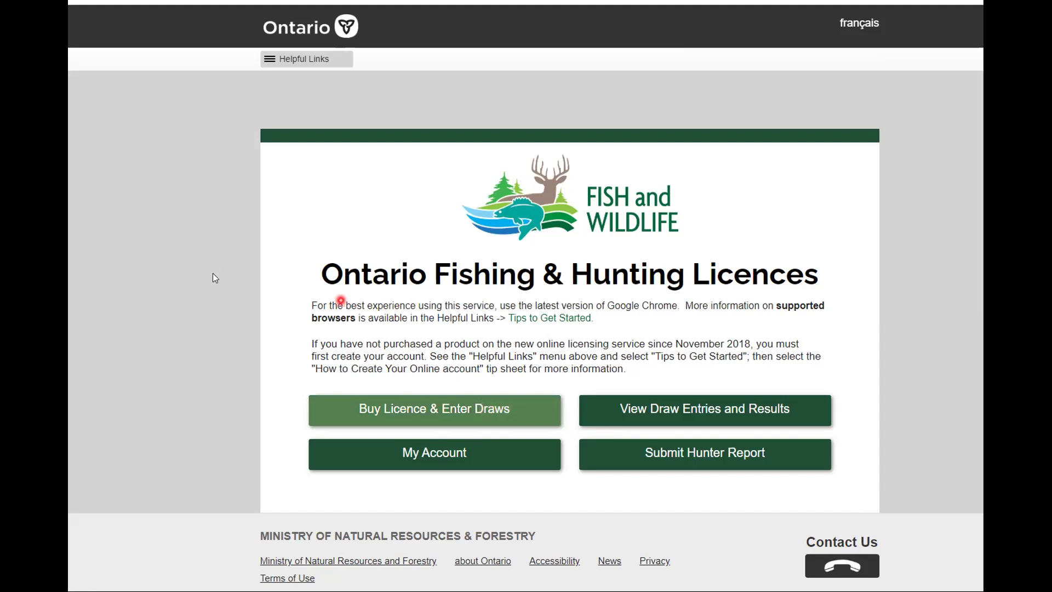
Accept the privacy notice and log in with the other hunter's Outdoors Card number and password
scroll(213, 269, "down", 1)
left_click(381, 274)
left_click(606, 326)
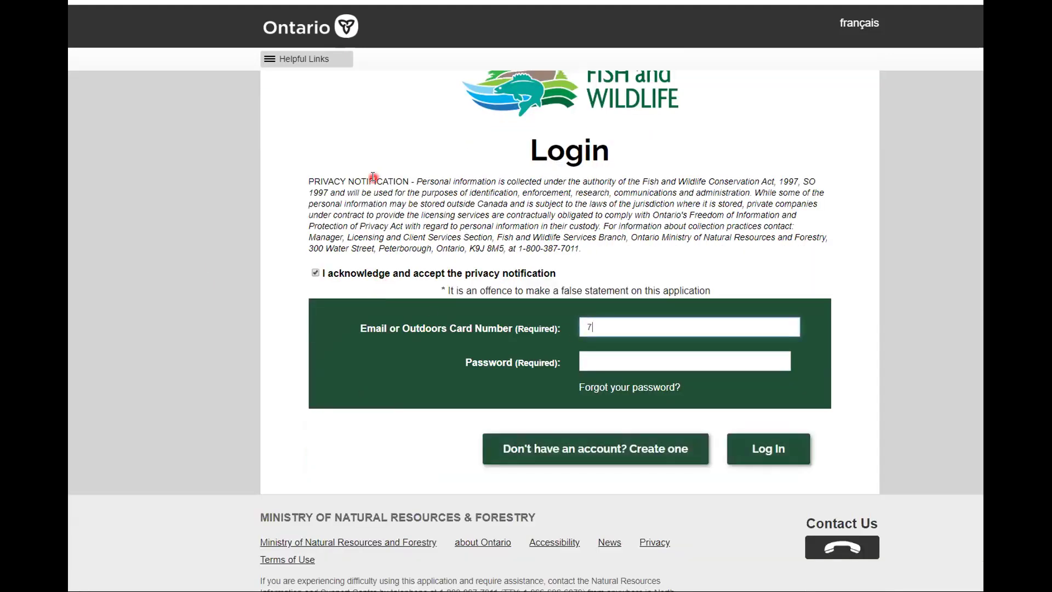
key("Tab")
type("••••••••")
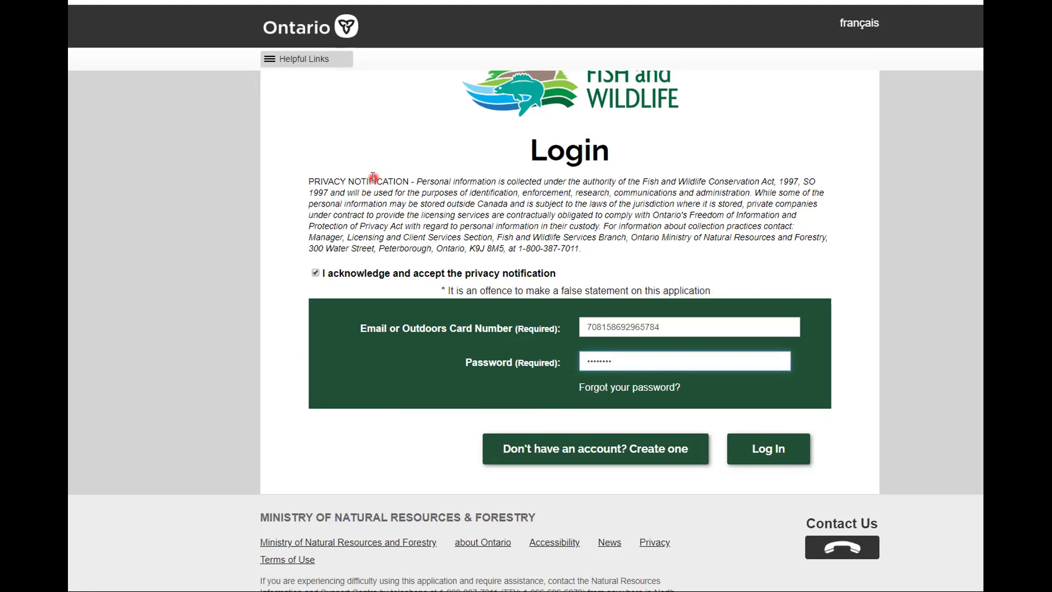
key("Return")
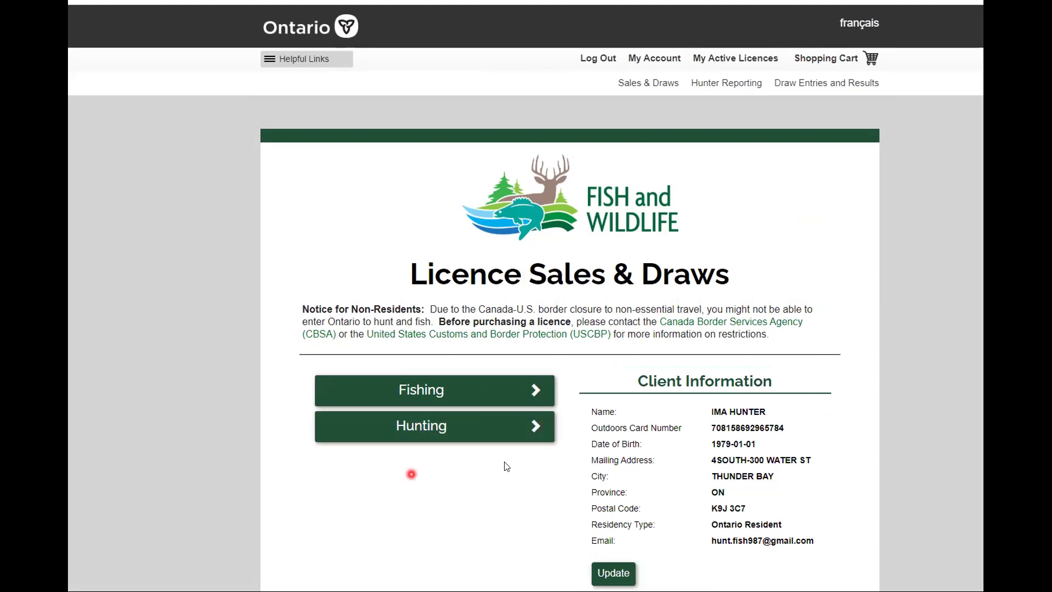
Select the $0.00 ON Moose Tag Application - 2nd Chance from the Hunting licences list
left_click(521, 427)
scroll(518, 436, "down", 10)
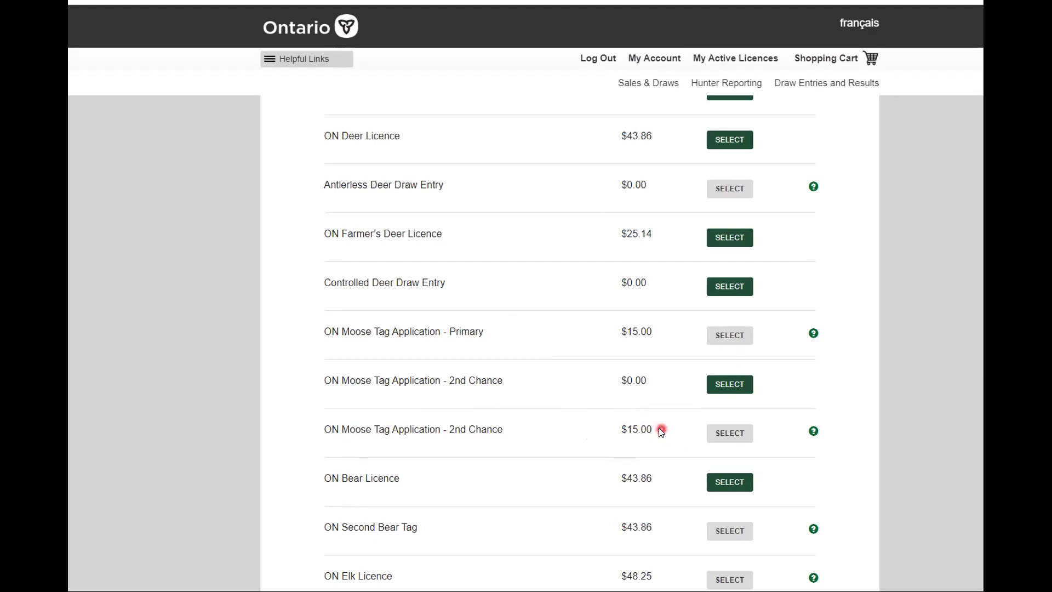
left_click(744, 384)
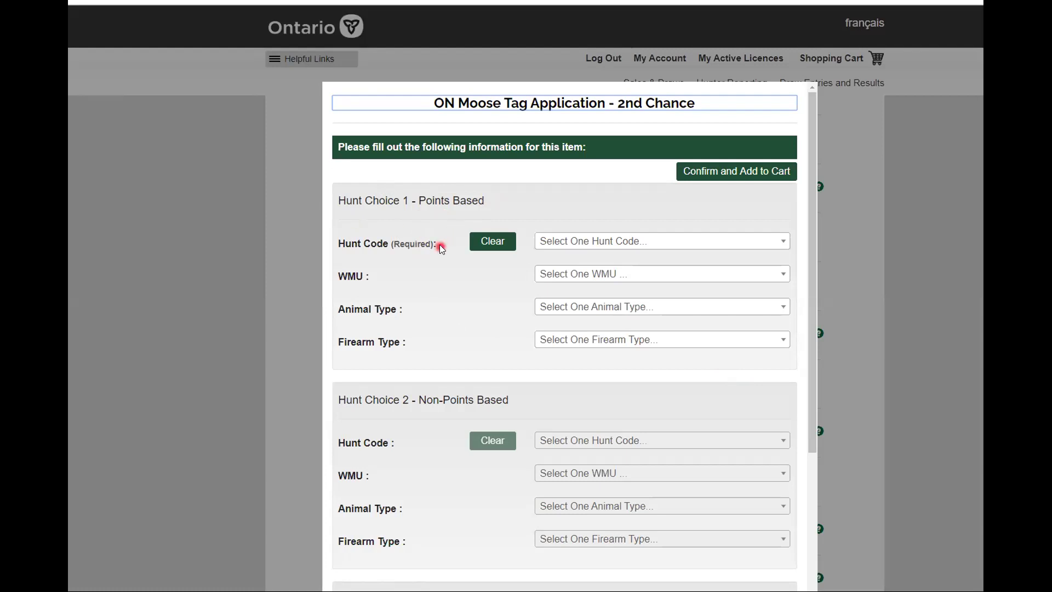
Set Hunt Choice 1 to hunt 999 with WMU 99Z
scroll(438, 257, "down", 2)
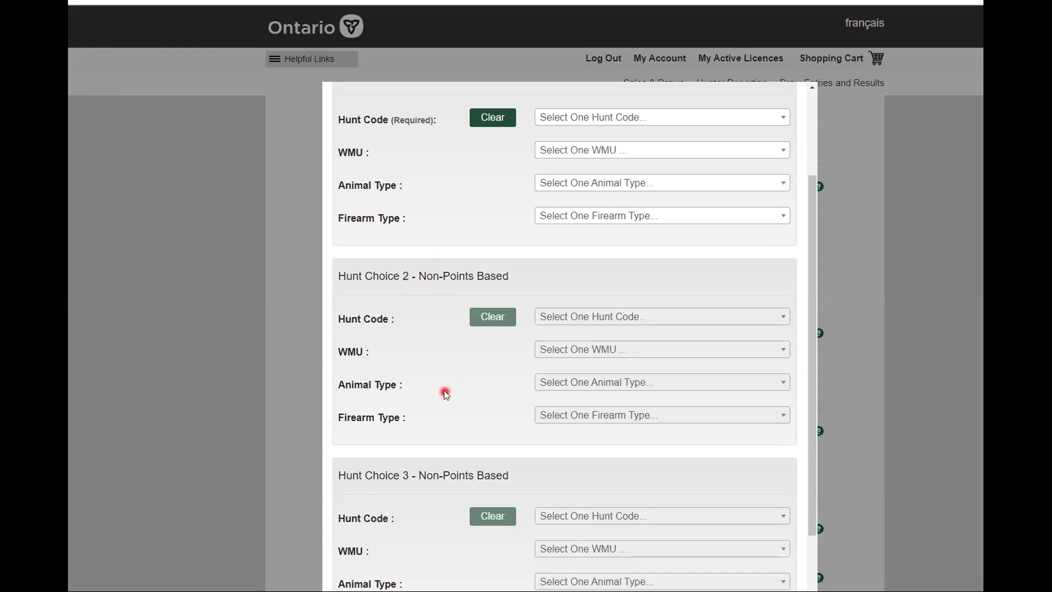
scroll(446, 395, "up", 2)
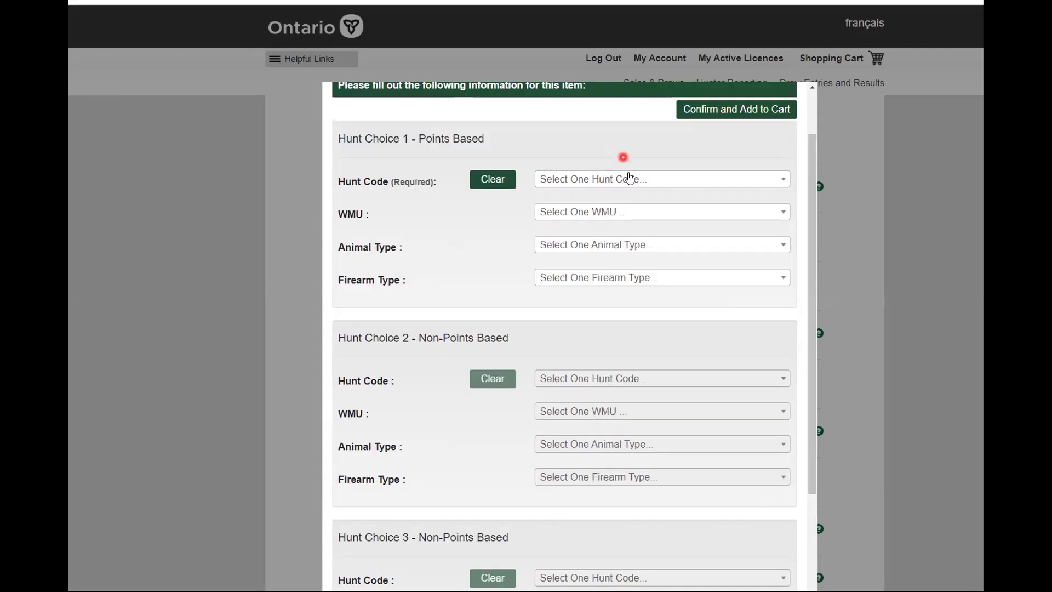
left_click(630, 179)
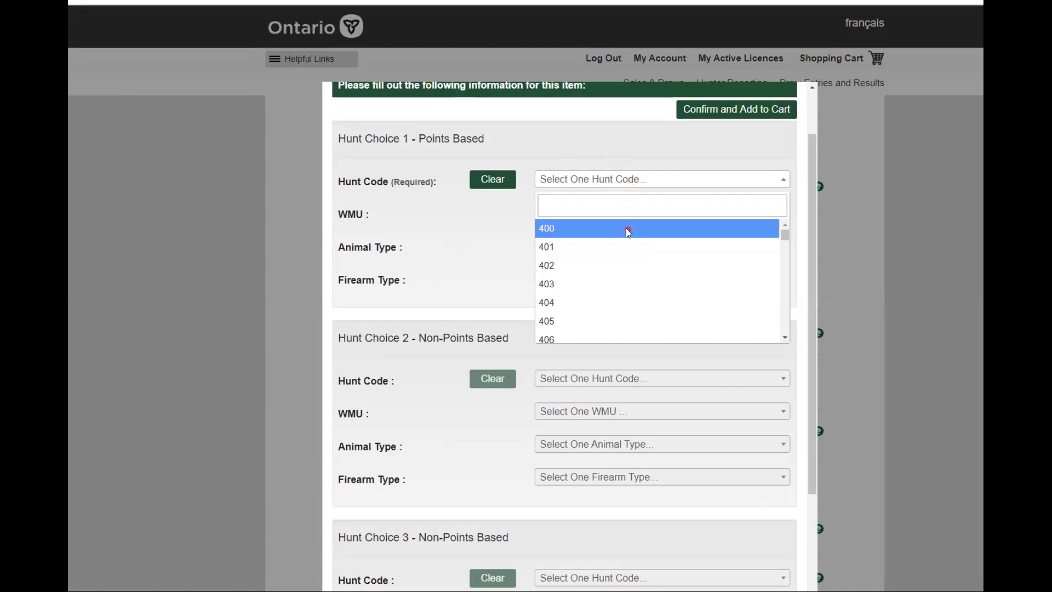
left_click(628, 230)
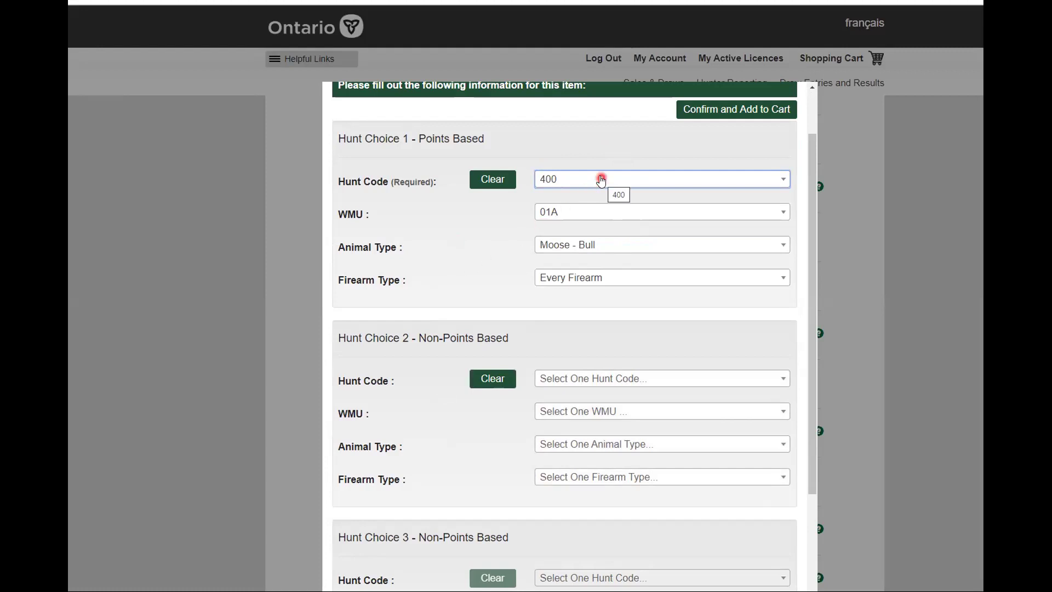
left_click(490, 180)
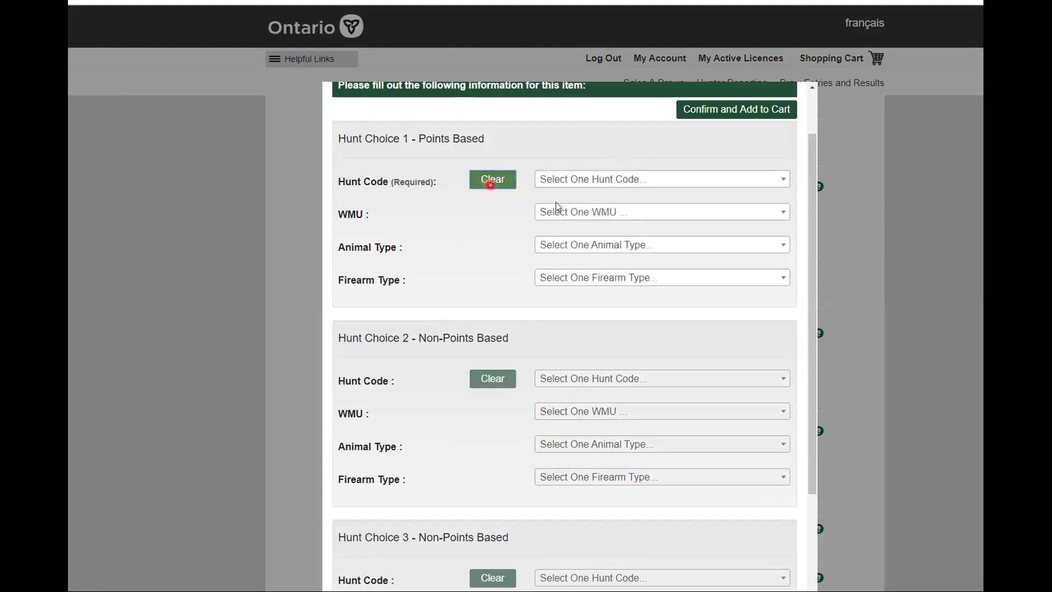
left_click(588, 215)
type("99z")
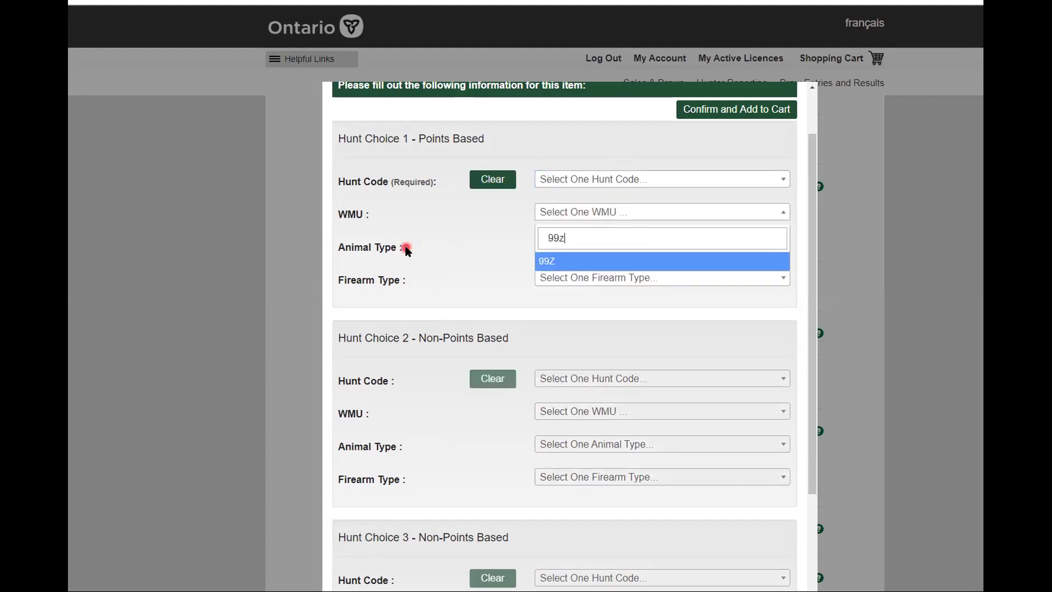
left_click(565, 262)
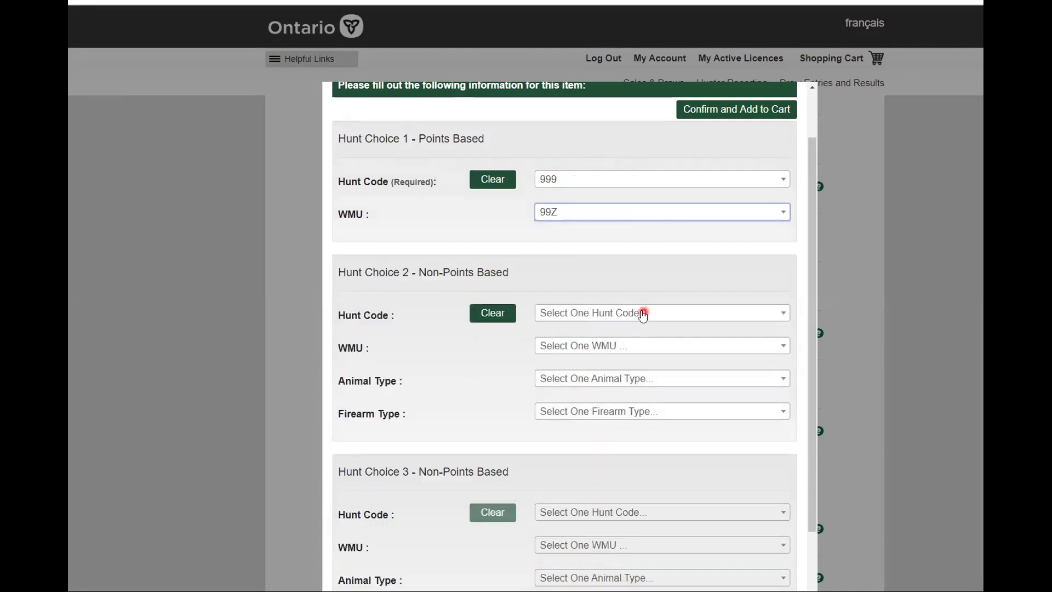
Set Hunt Choice 2 to 404 and Choice 3 to 417, Moose - Bull, WMU 03, Bows only
left_click(643, 315)
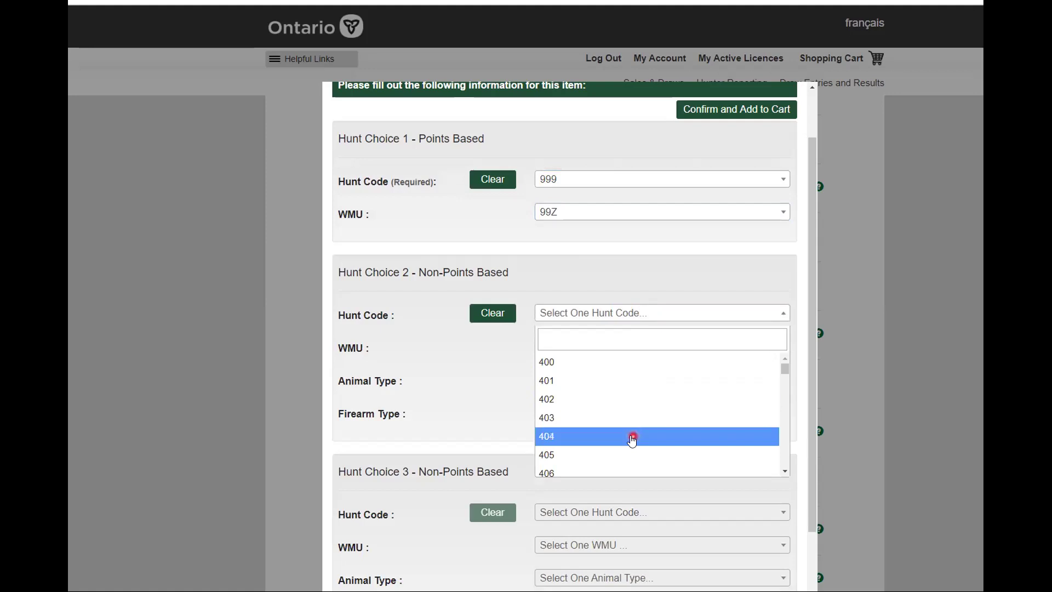
left_click(633, 439)
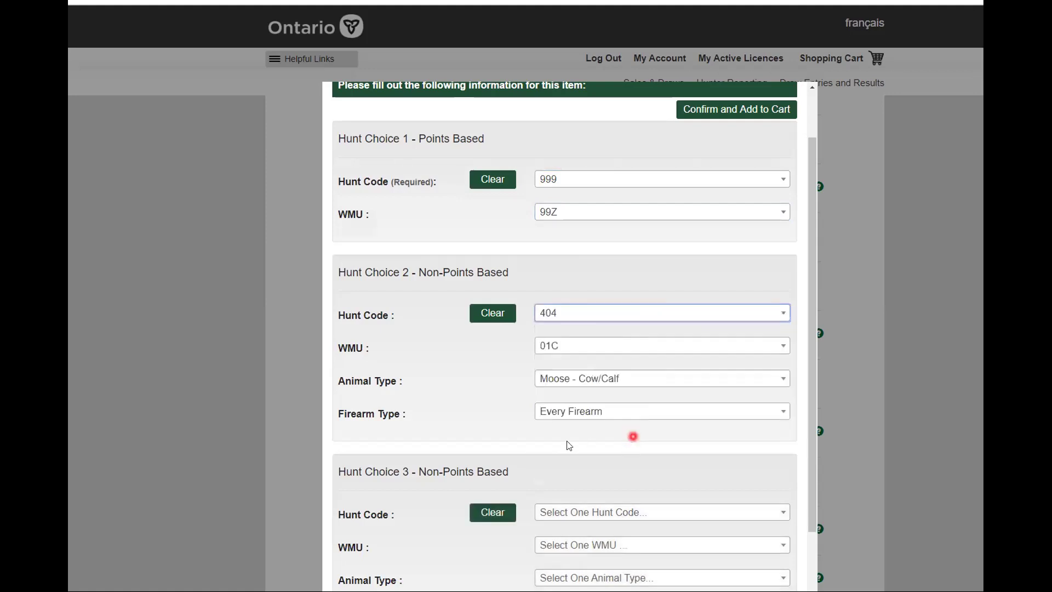
scroll(501, 466, "down", 1)
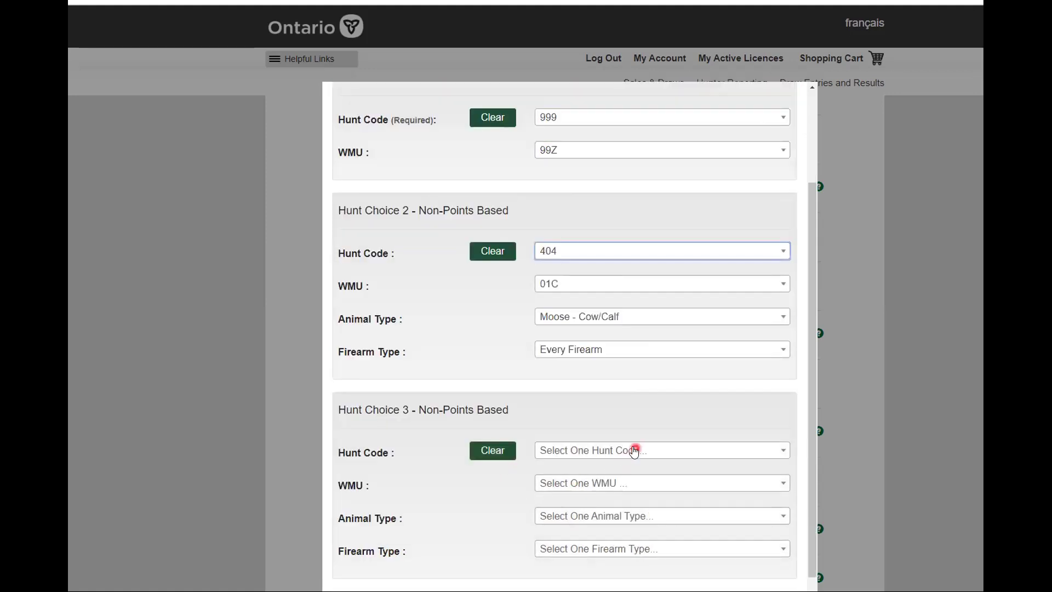
left_click(634, 451)
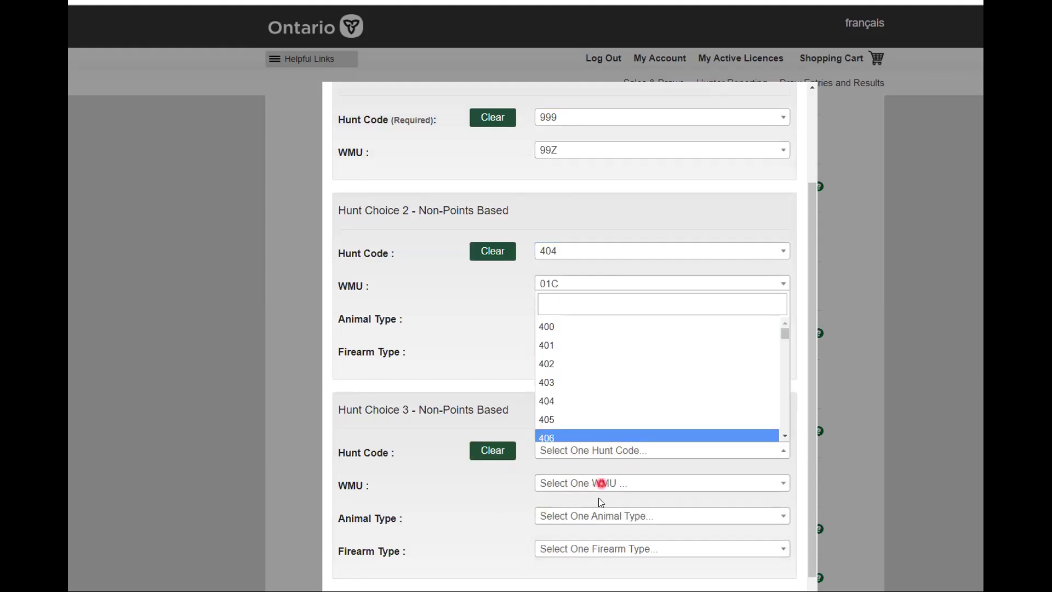
left_click(599, 523)
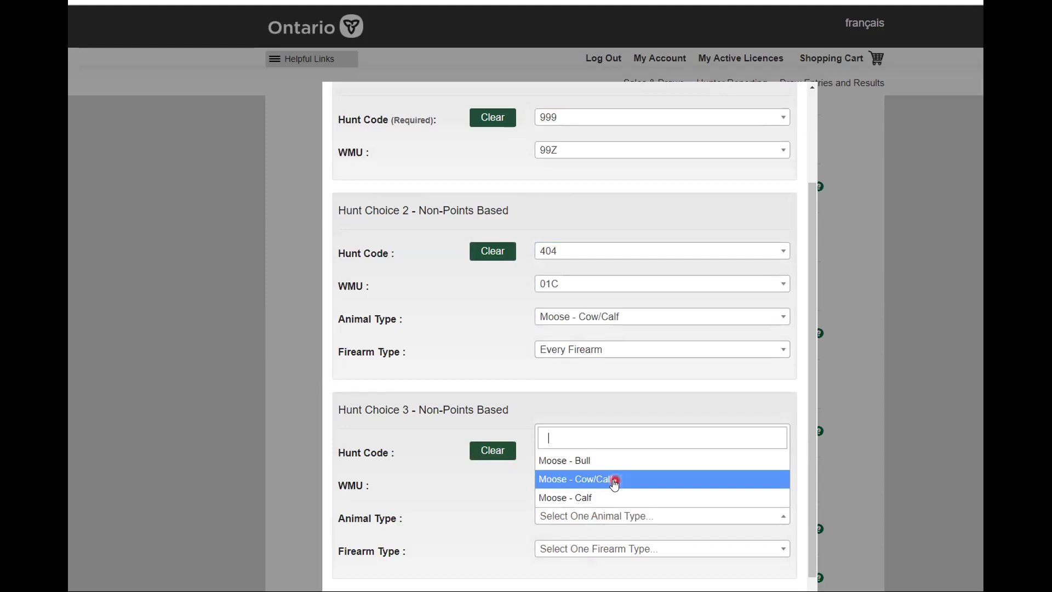
left_click(620, 463)
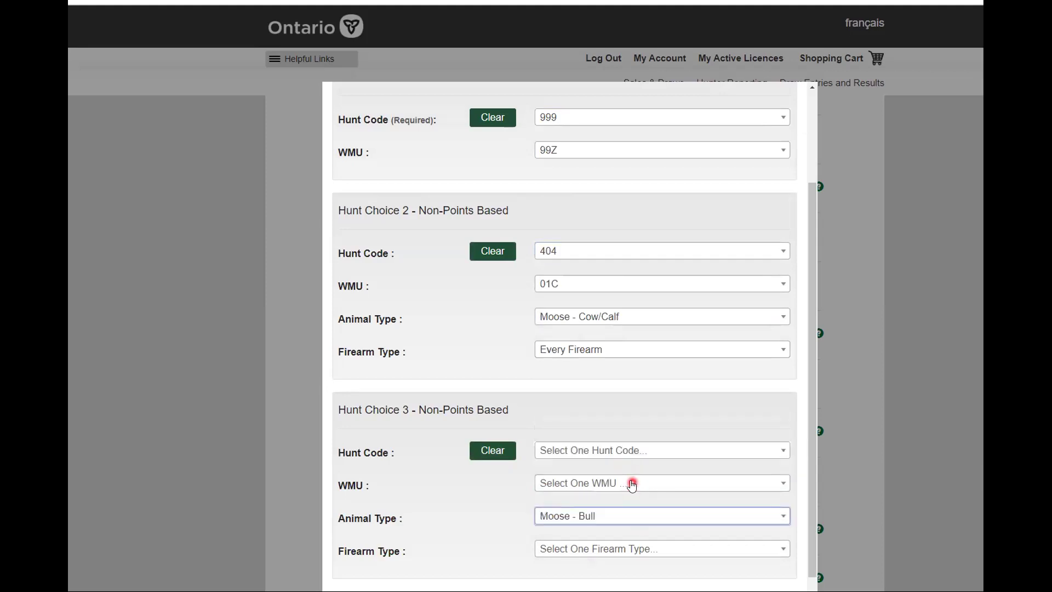
left_click(632, 484)
left_click(633, 435)
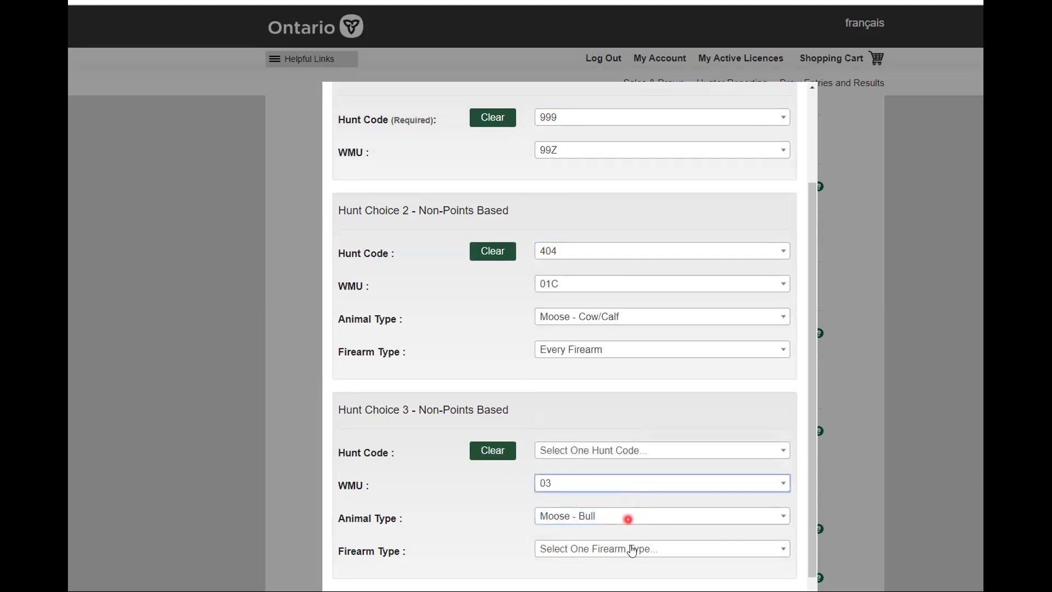
left_click(632, 550)
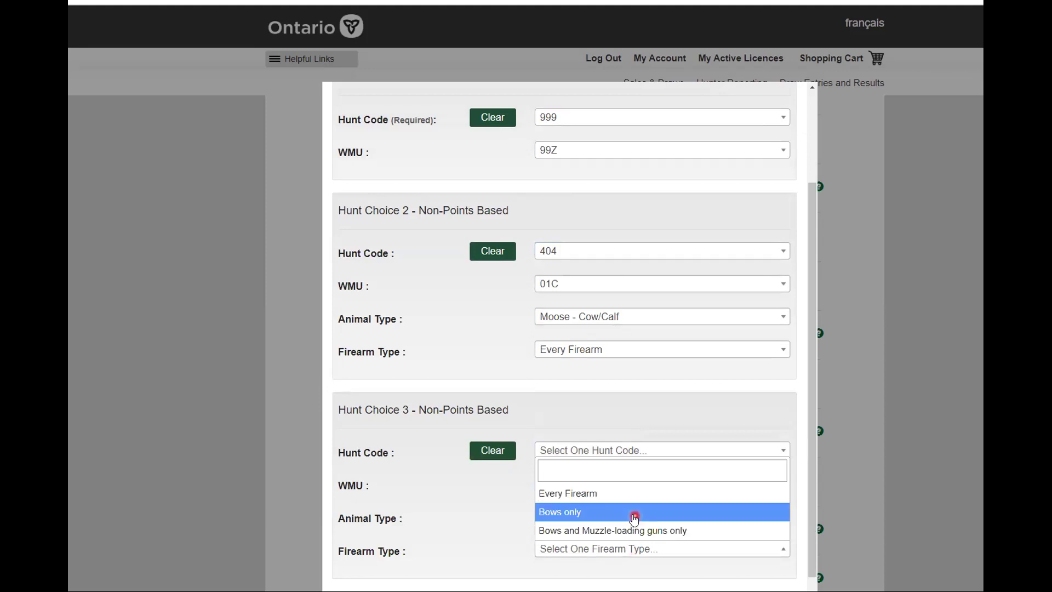
left_click(634, 513)
Add the completed 2nd Chance application to the cart
scroll(488, 548, "down", 1)
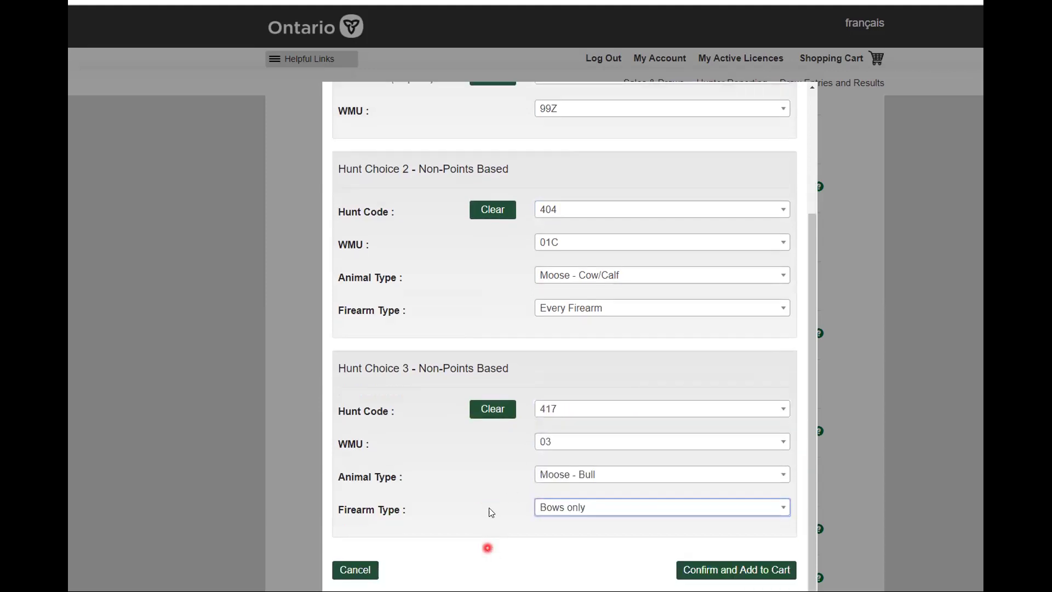
scroll(523, 475, "down", 1)
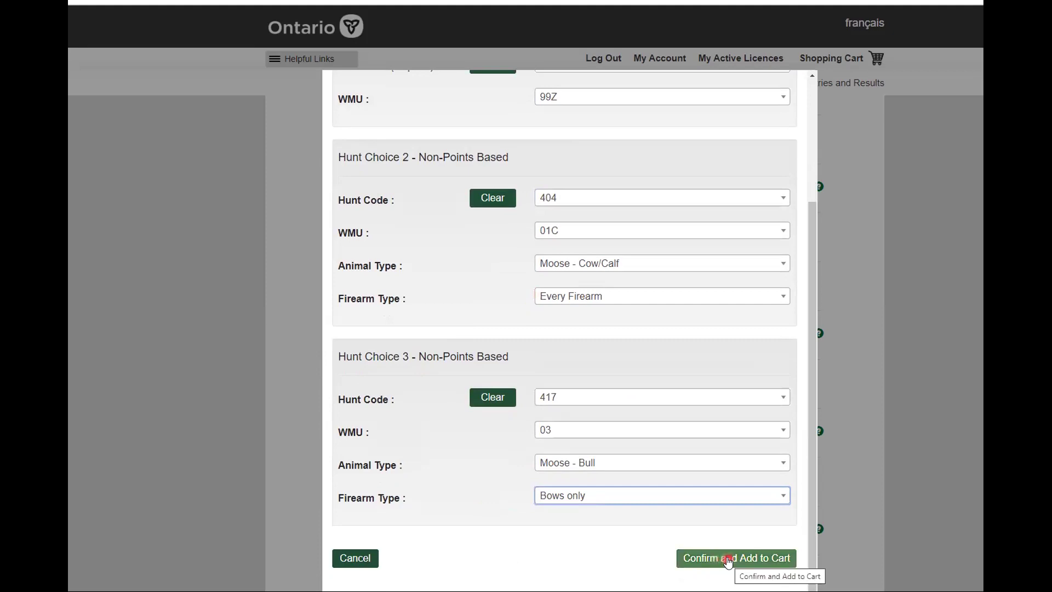
left_click(729, 559)
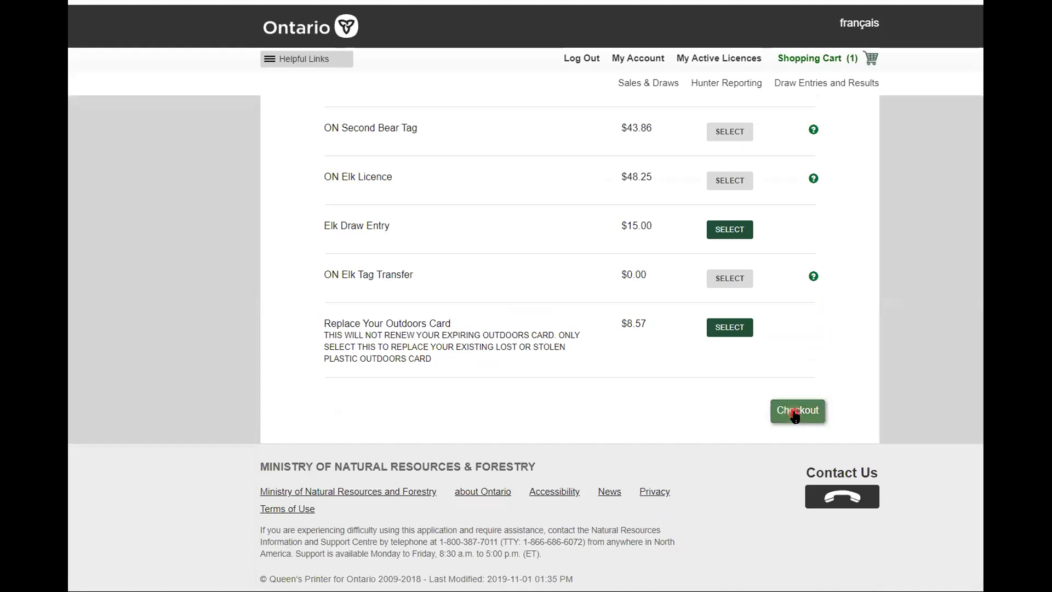
Check out the $0.00 2nd Chance application, certify its accuracy and complete the transaction
left_click(795, 416)
scroll(564, 350, "down", 2)
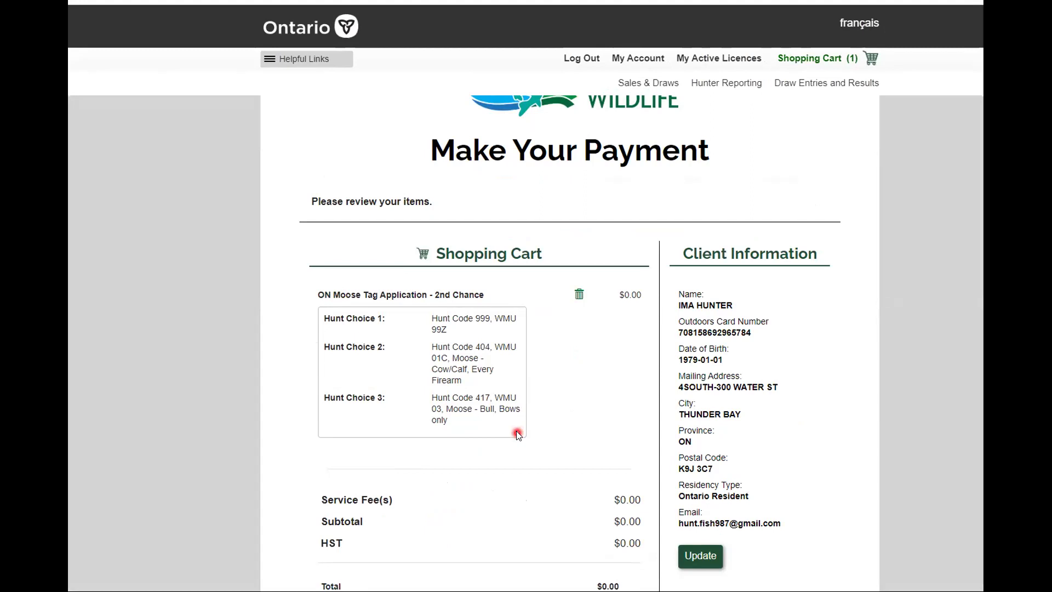
scroll(516, 431, "down", 2)
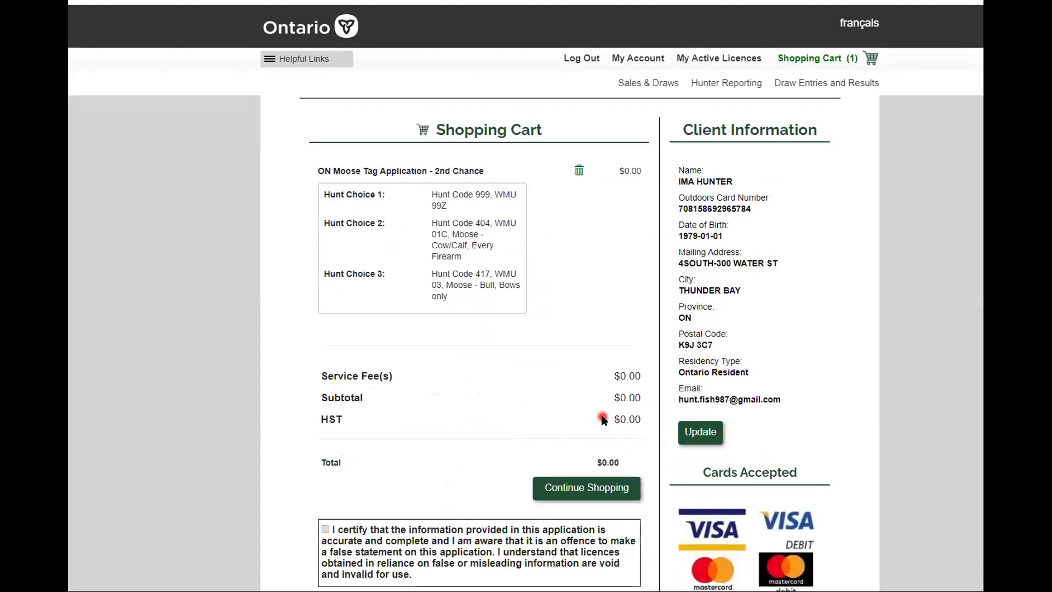
scroll(456, 430, "down", 1)
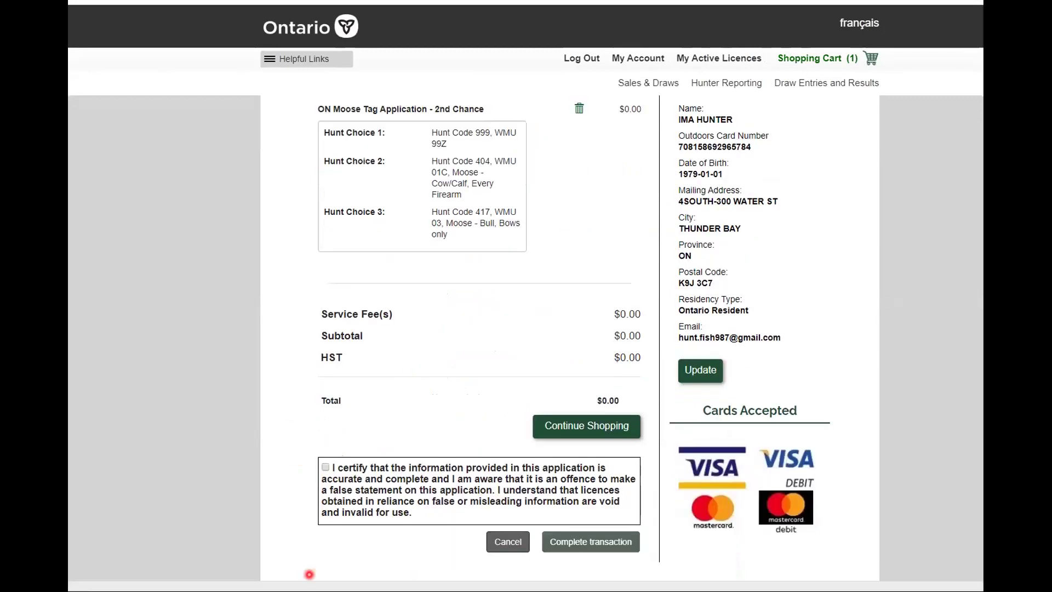
left_click(325, 467)
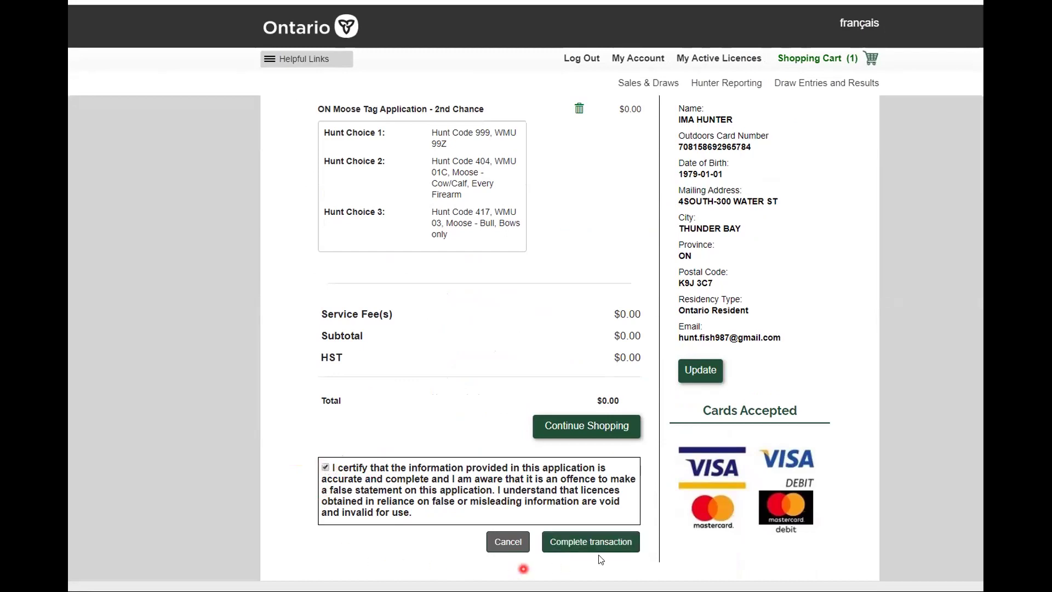
left_click(612, 546)
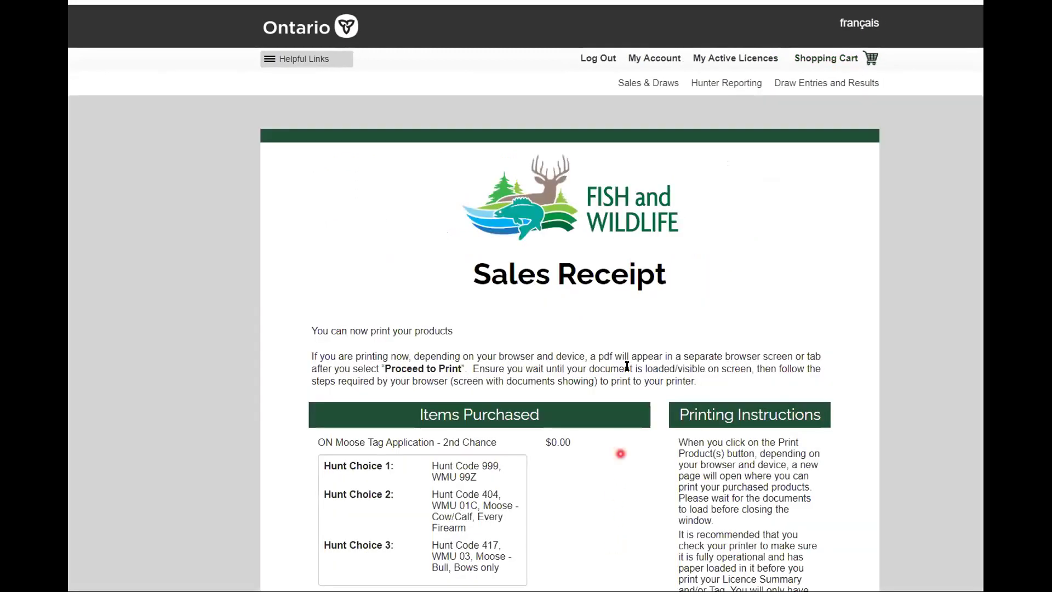
Scroll through the 2nd Chance sales receipt, then go to Draw Entries and Results
left_click(627, 366)
scroll(627, 366, "down", 2)
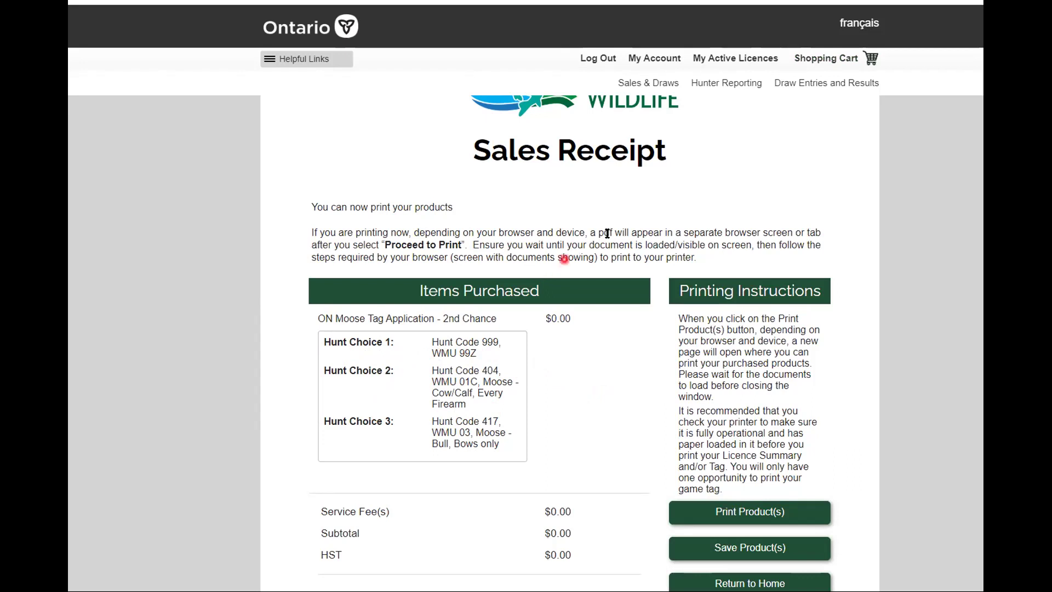
left_click(819, 85)
scroll(670, 245, "down", 4)
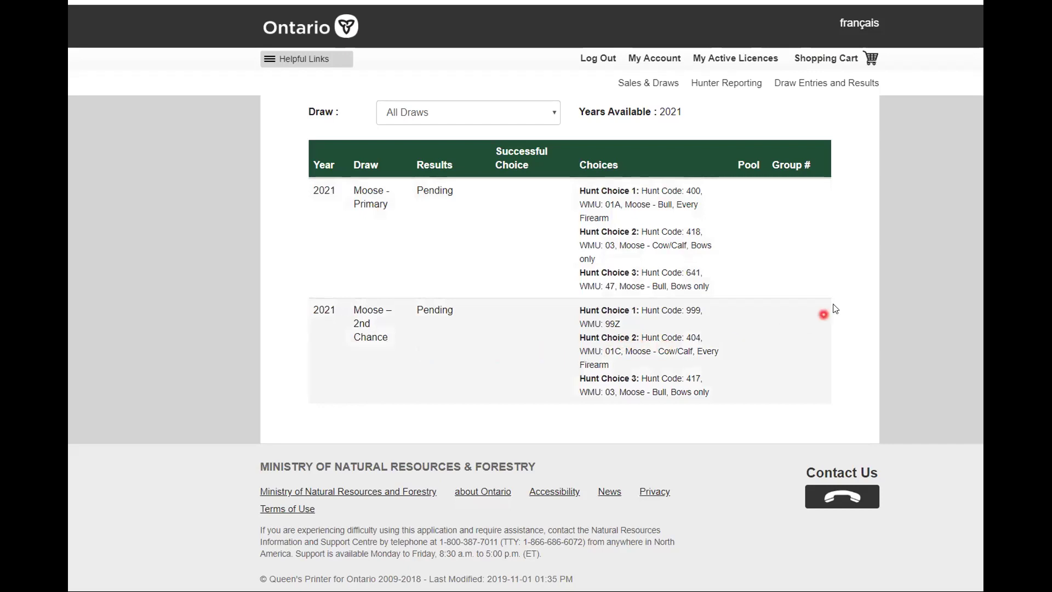
scroll(845, 278, "up", 1)
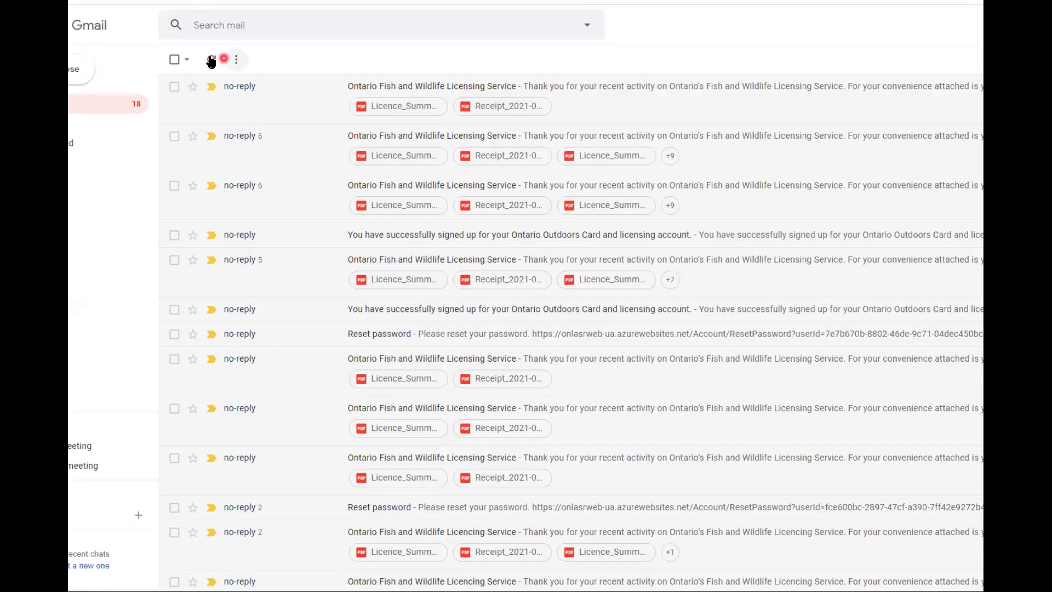
Refresh Gmail, open the licensing service email, preview its Receipt PDF, then go back to the inbox
left_click(212, 60)
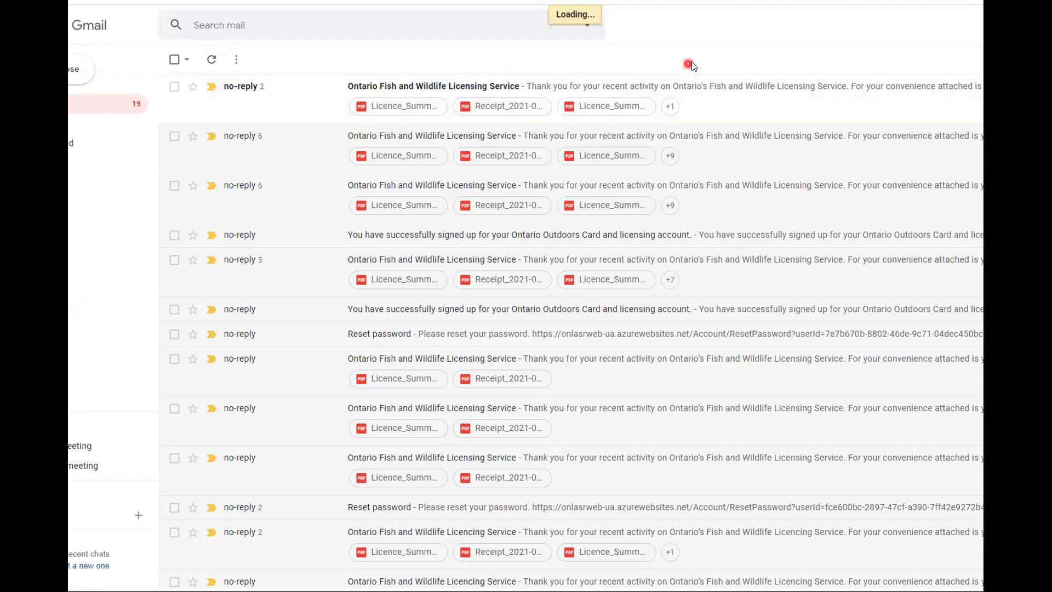
left_click(753, 115)
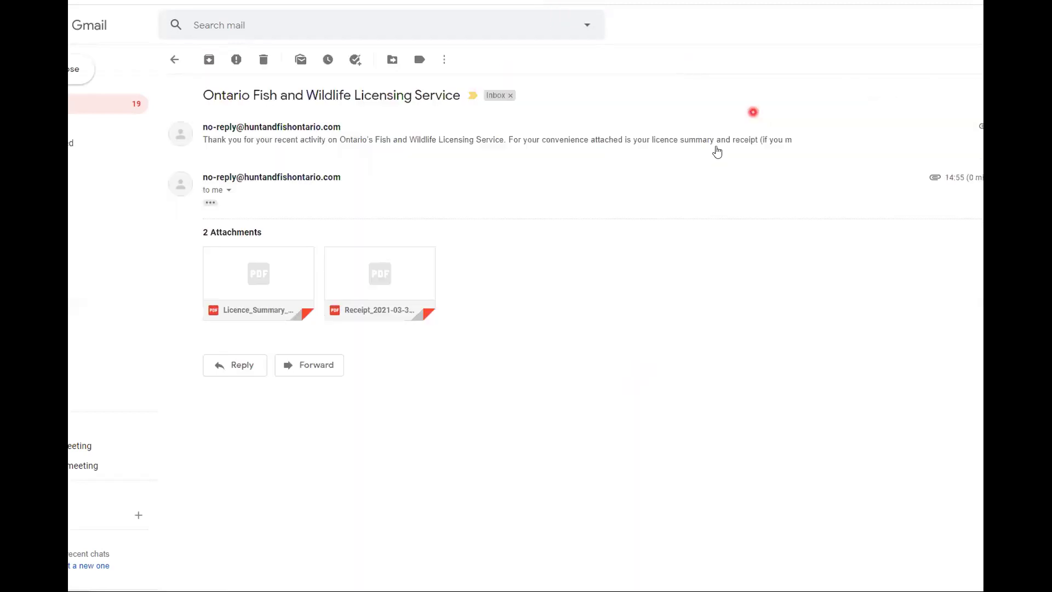
left_click(383, 281)
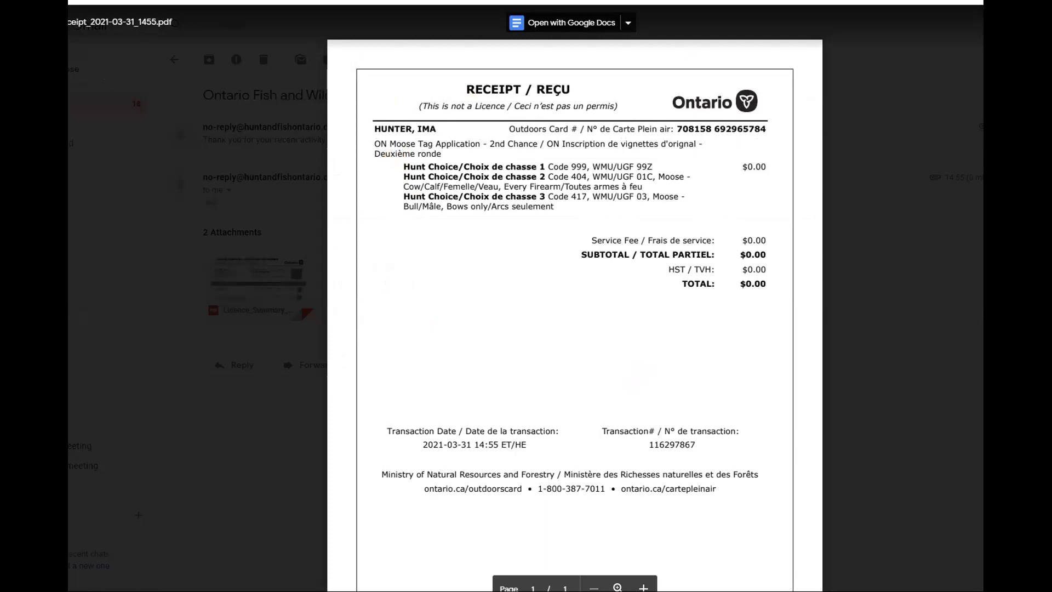
left_click(134, 58)
left_click(174, 59)
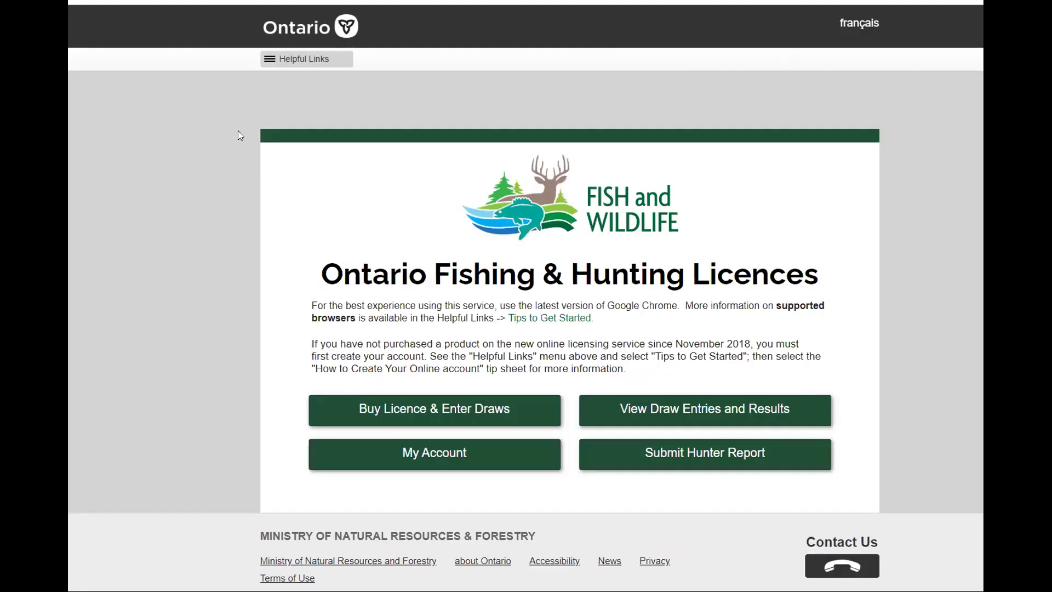
left_click(233, 135)
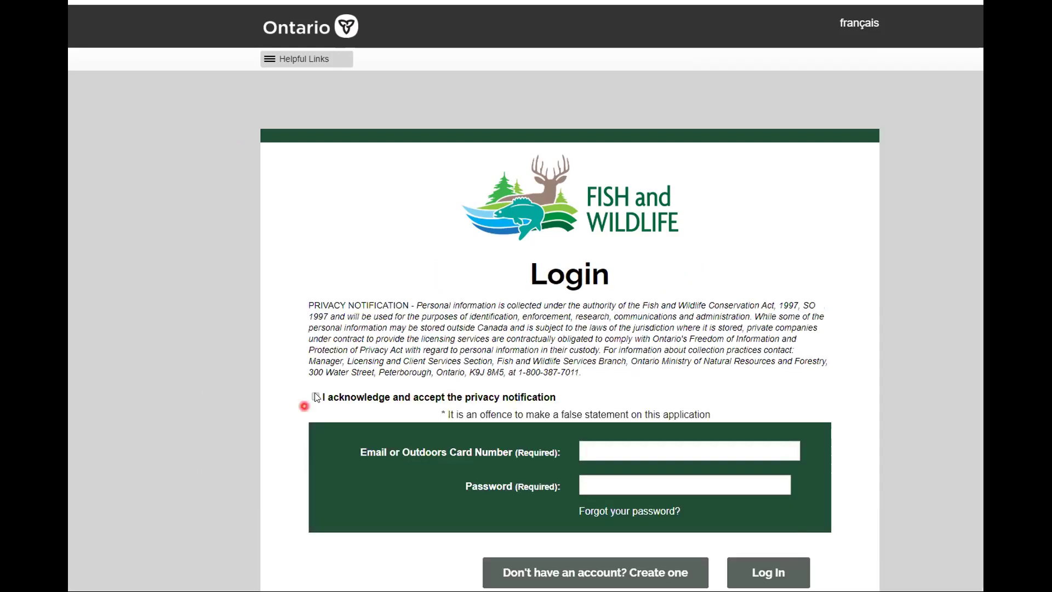
Accept the privacy notice and log in with the second account's Outdoors Card number and password
left_click(315, 395)
left_click(655, 452)
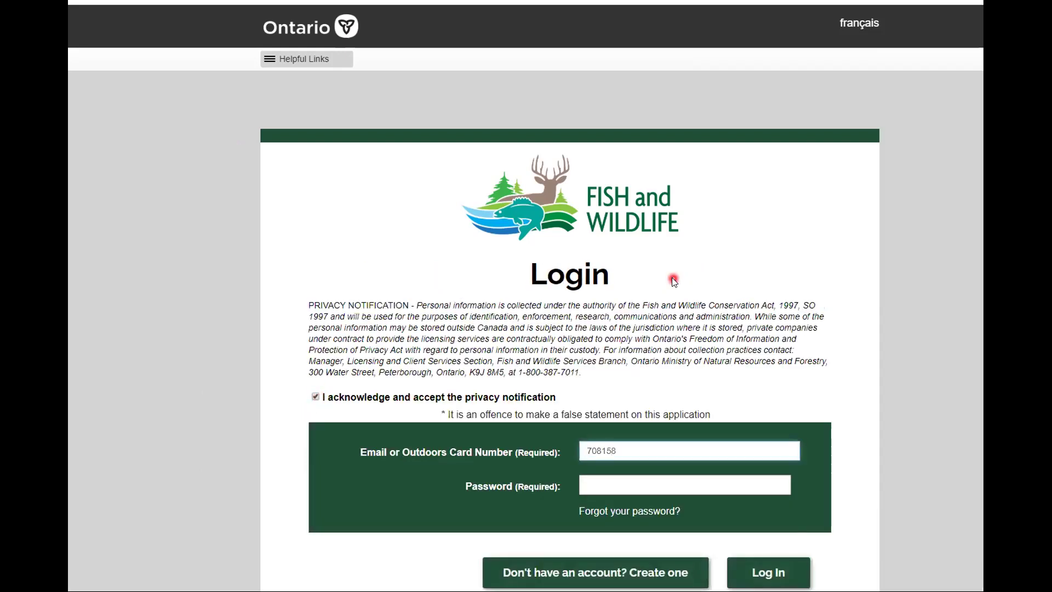
key("Tab")
type("•••••")
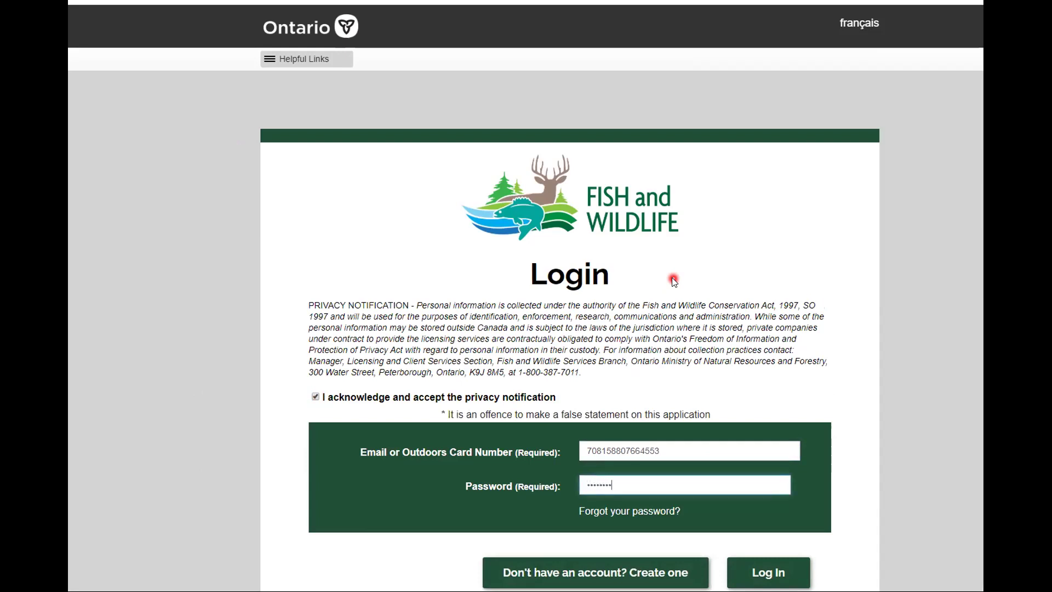
key("Return")
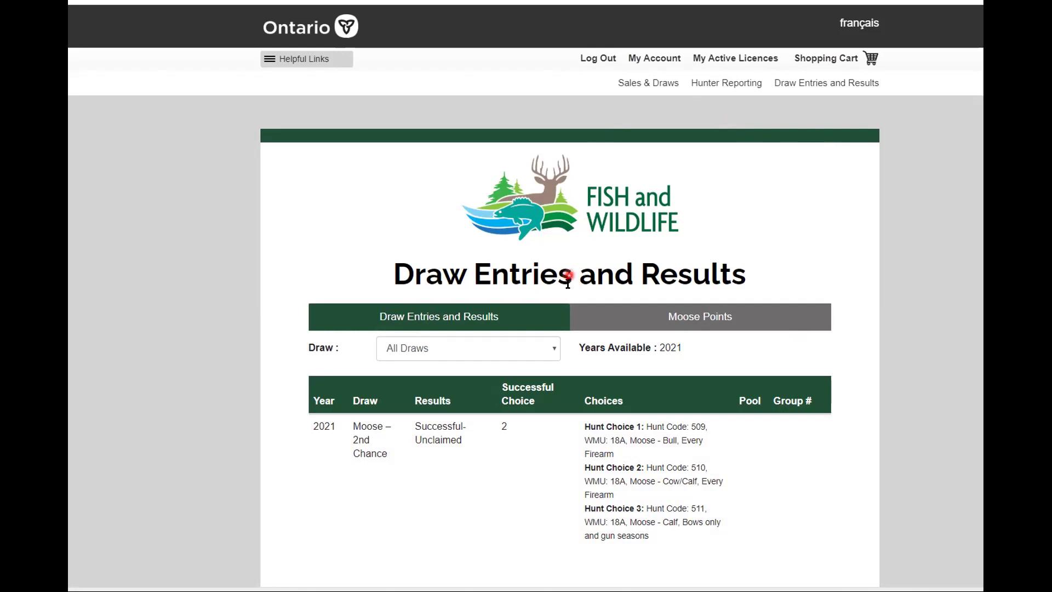
Add the $35.29 ON Moose Licence and $150.00 ON Moose Tag - Cow/Calf to the cart
left_click(636, 83)
scroll(356, 384, "down", 2)
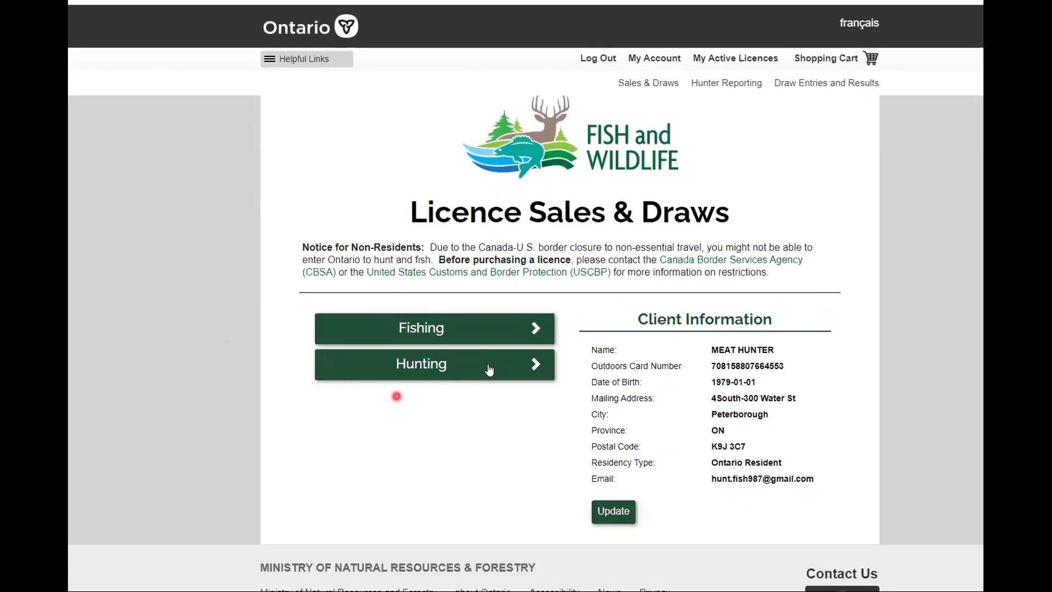
left_click(486, 366)
scroll(481, 393, "down", 9)
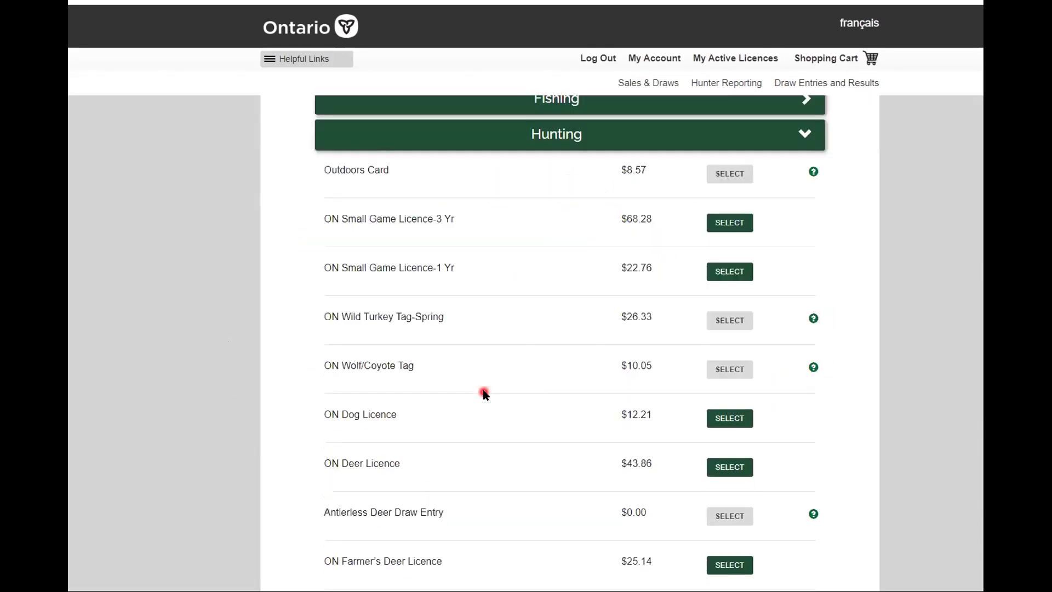
scroll(443, 403, "down", 1)
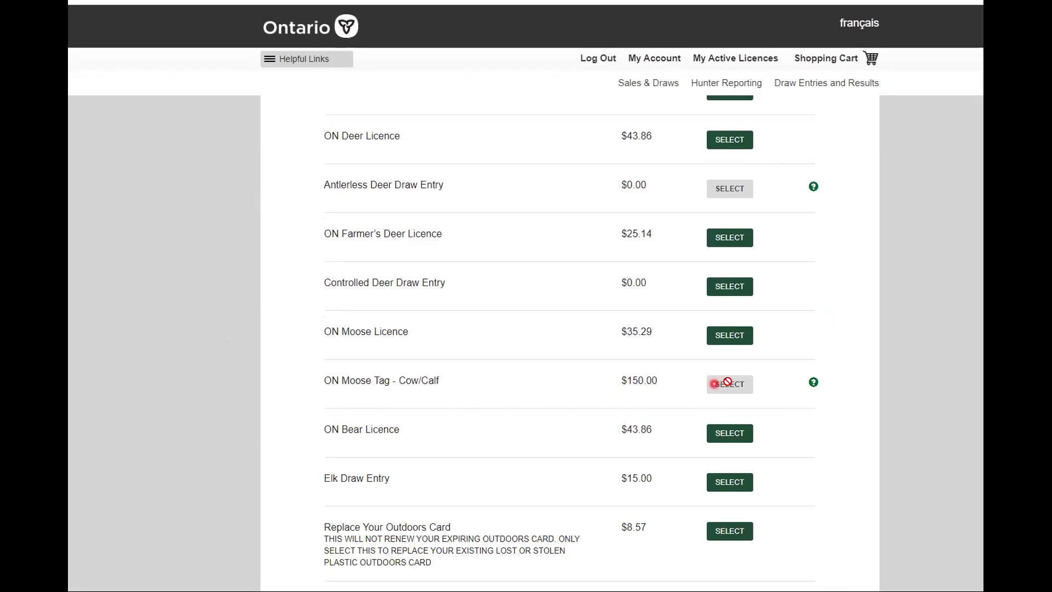
left_click(746, 383)
left_click(738, 336)
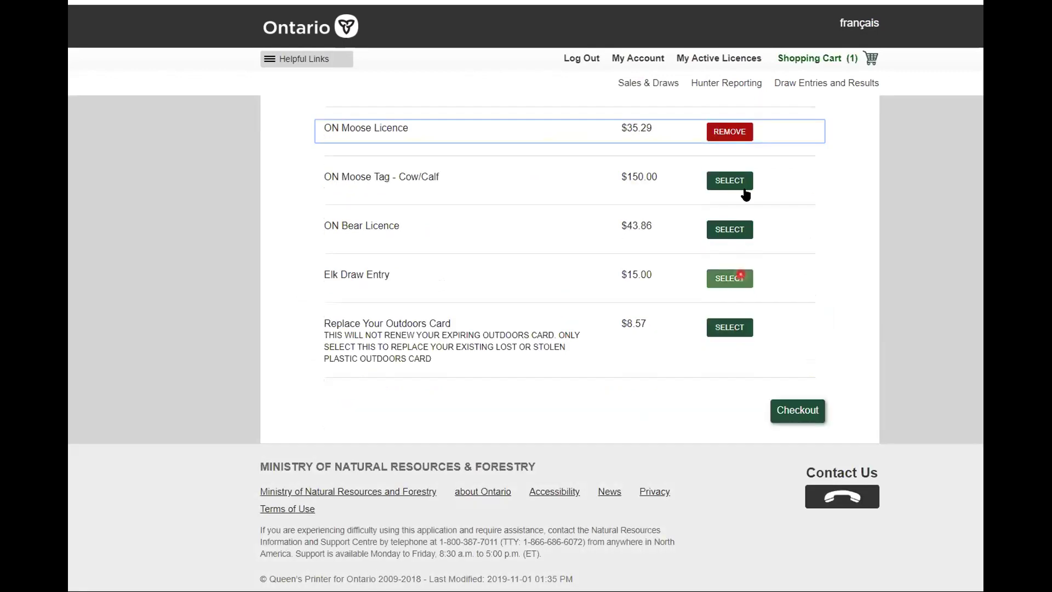
left_click(737, 186)
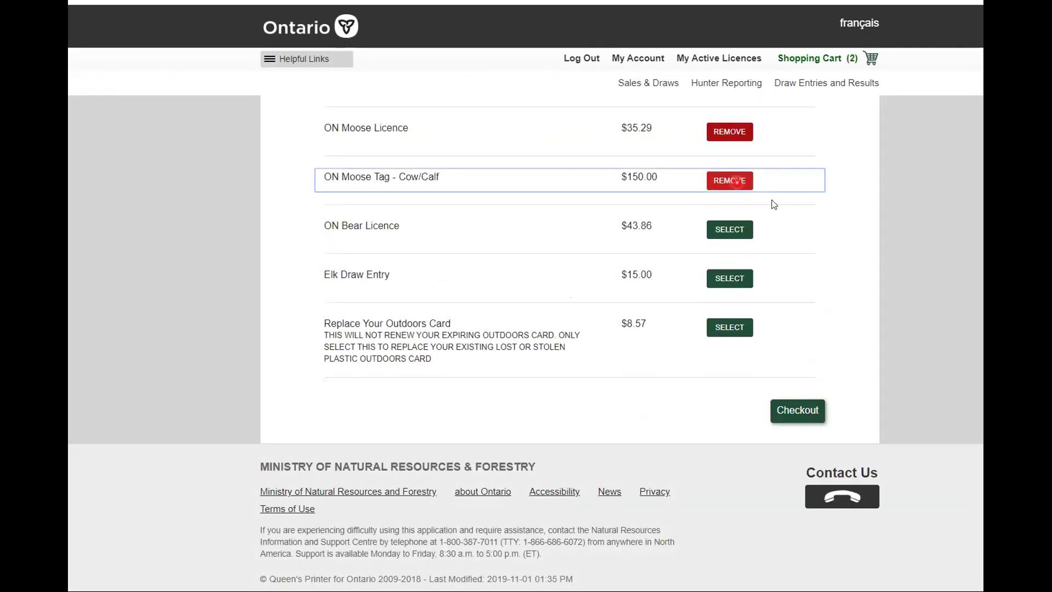
scroll(823, 158, "up", 1)
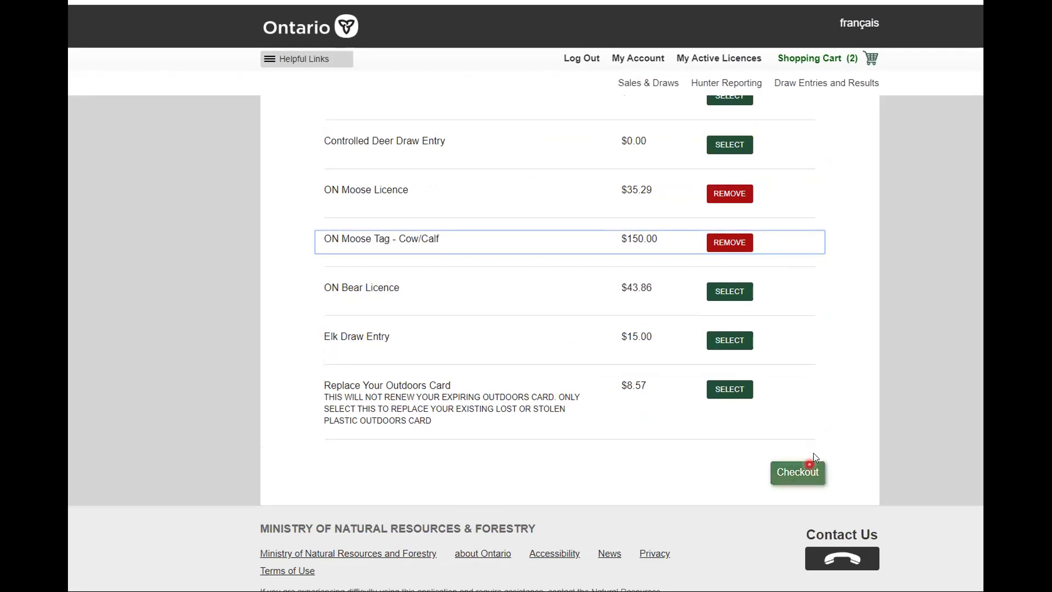
From the shopping cart, set the billing address to Same as Client Mailing Address
left_click(866, 62)
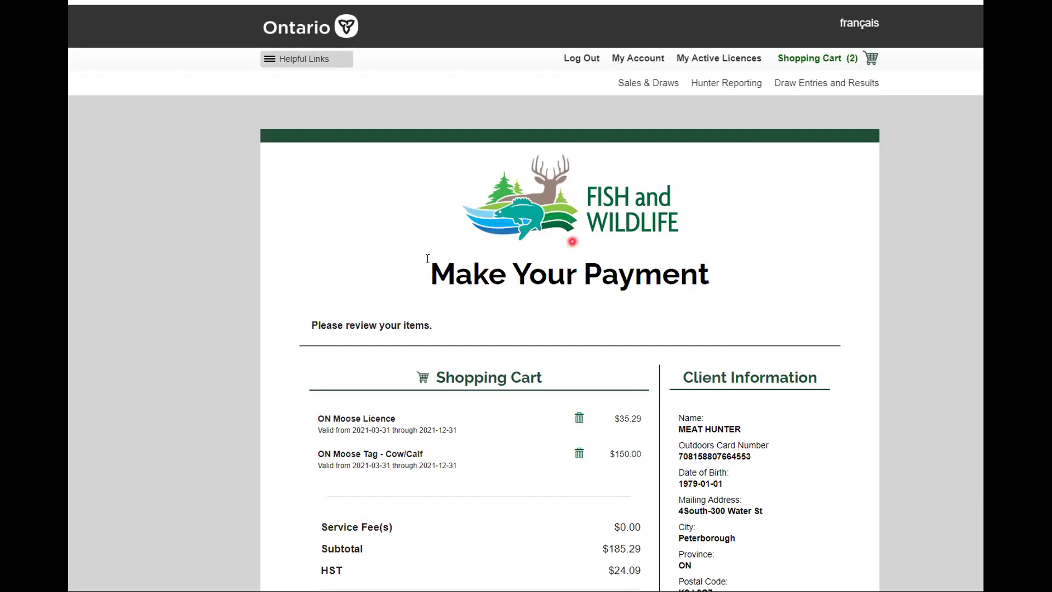
scroll(334, 285, "down", 8)
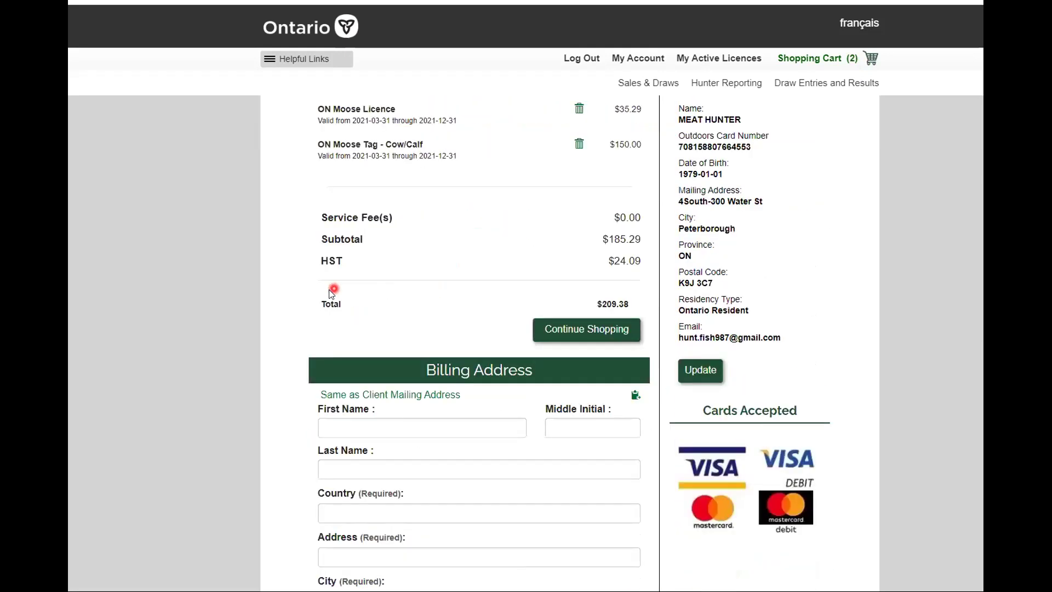
left_click(440, 273)
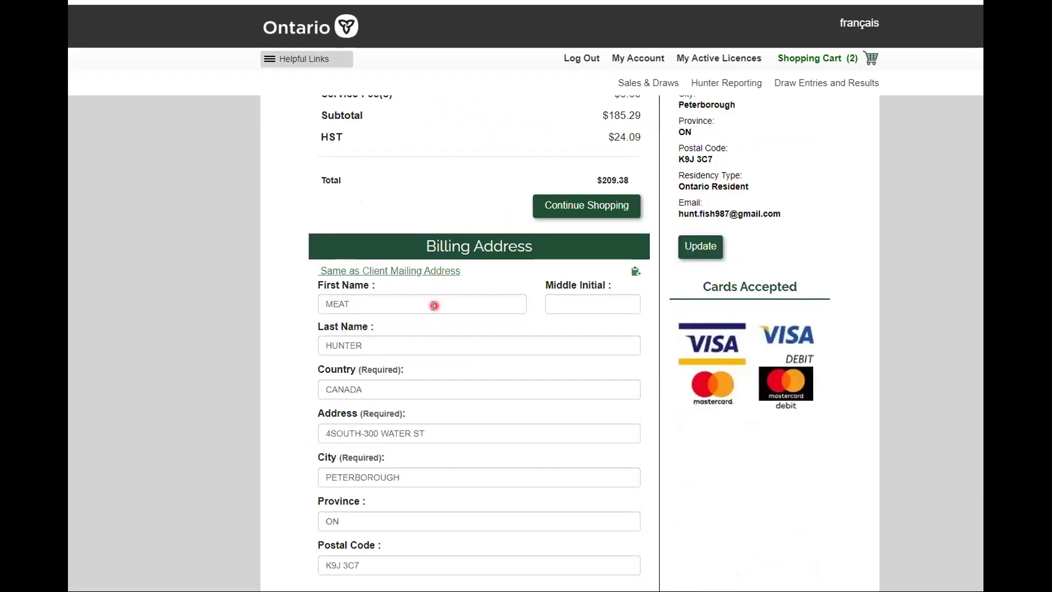
Enter the payment card number, security code and expiry, then certify the information
scroll(431, 309, "down", 6)
scroll(417, 270, "down", 1)
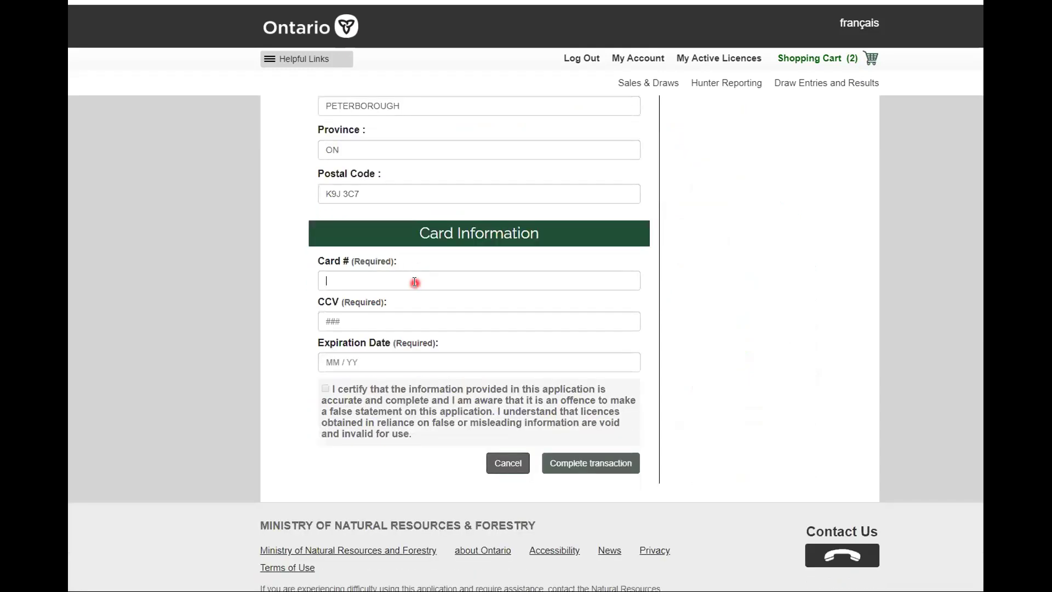
left_click(415, 282)
left_click(383, 319)
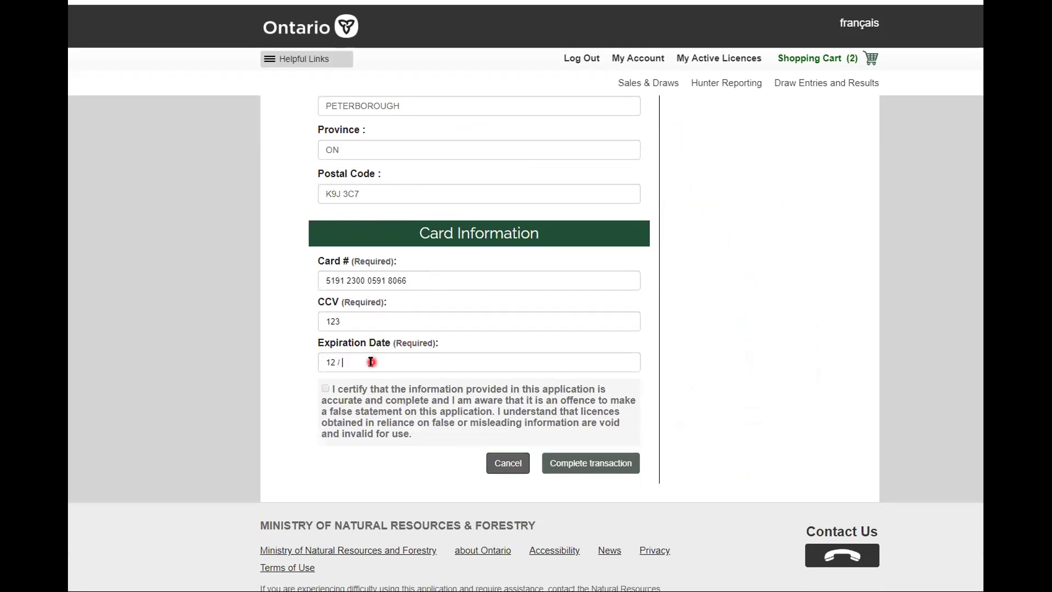
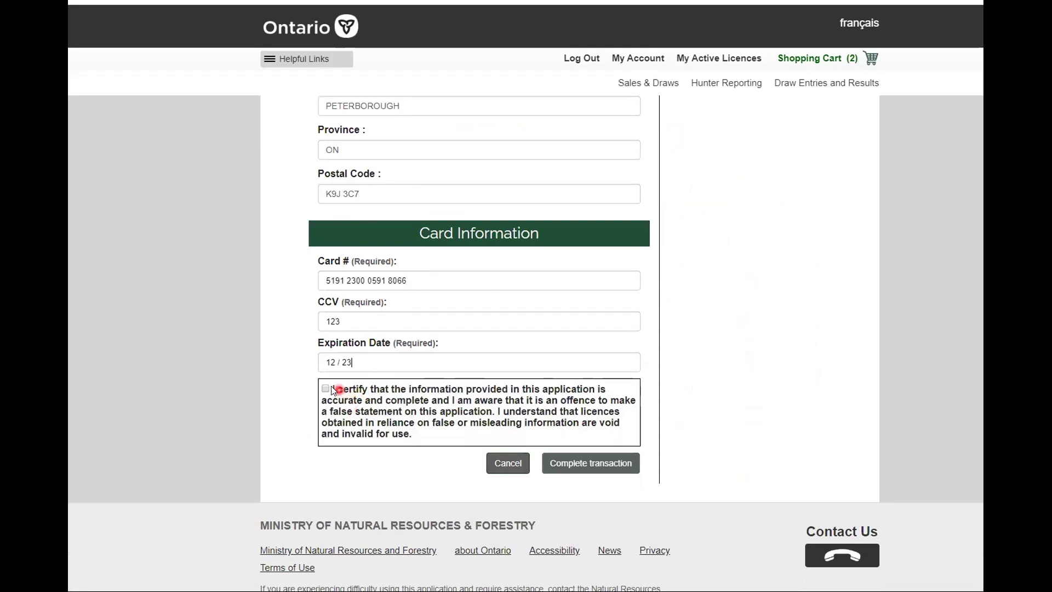
left_click(326, 387)
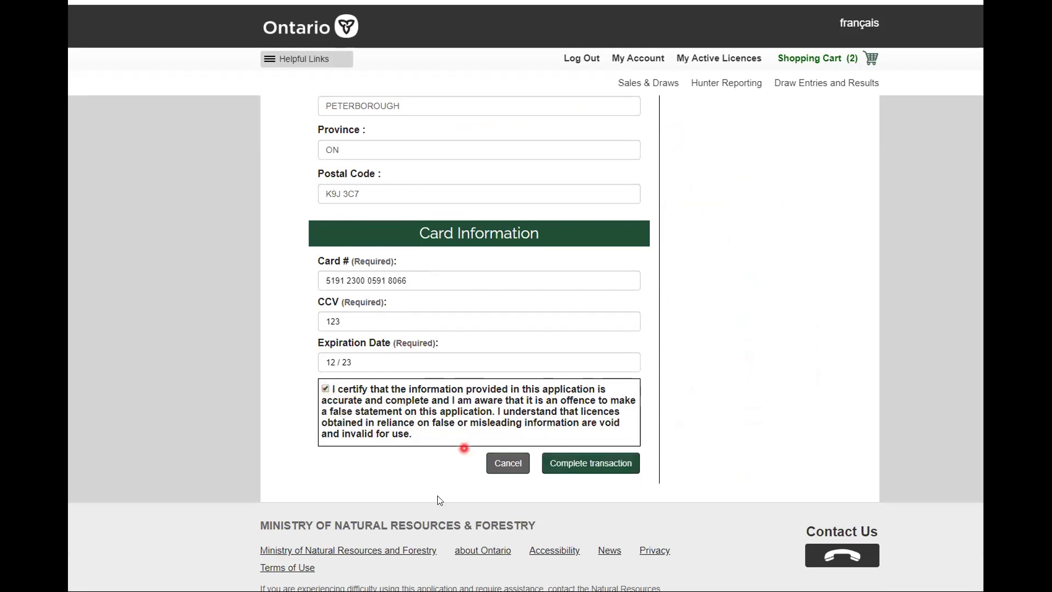
Complete the $209.38 payment, review the sales receipt and choose Print Product(s)
left_click(616, 465)
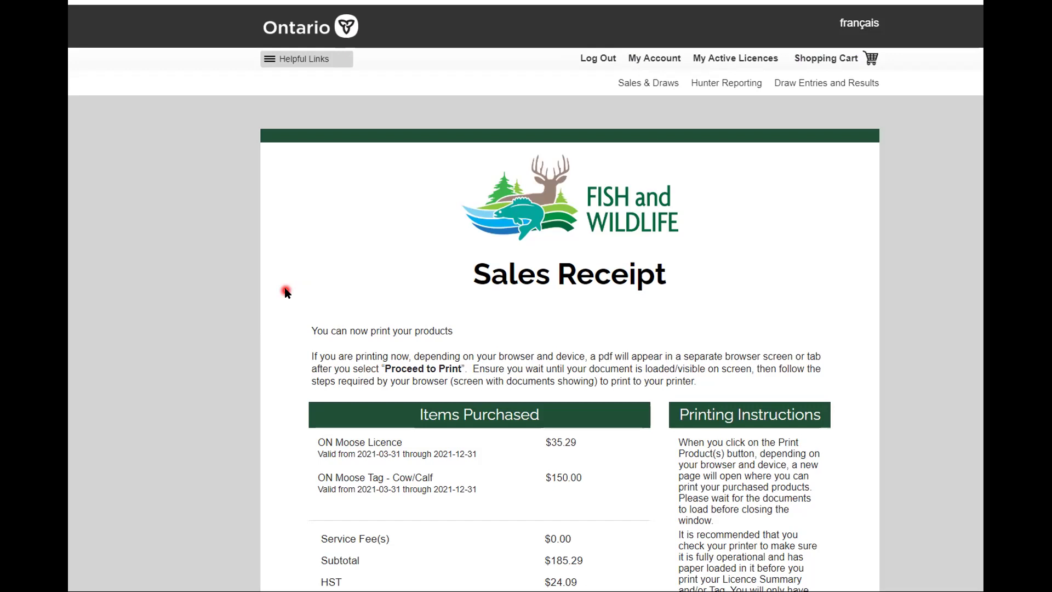
scroll(286, 293, "down", 3)
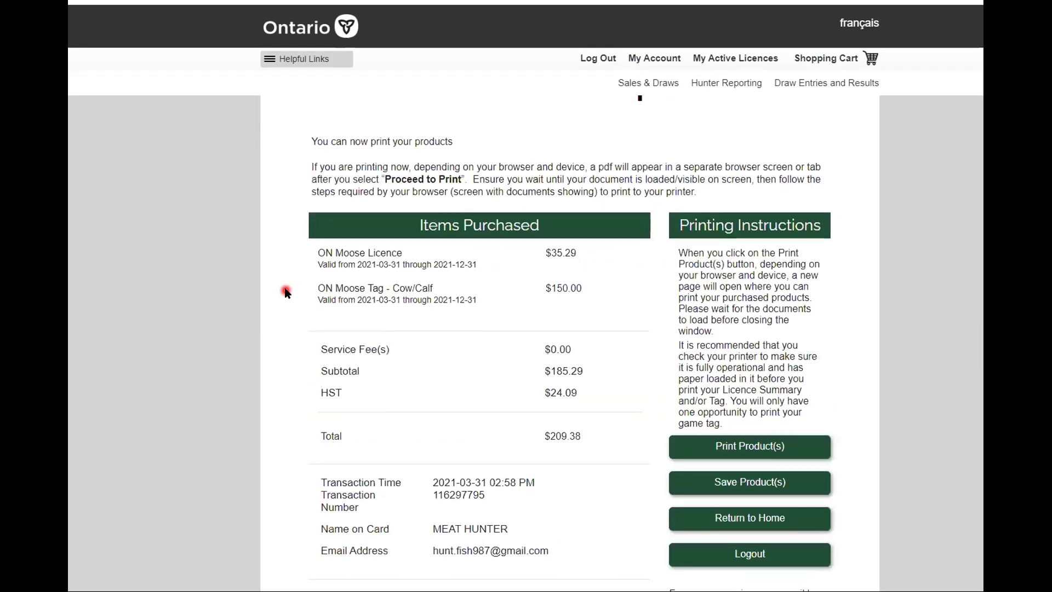
scroll(286, 293, "down", 1)
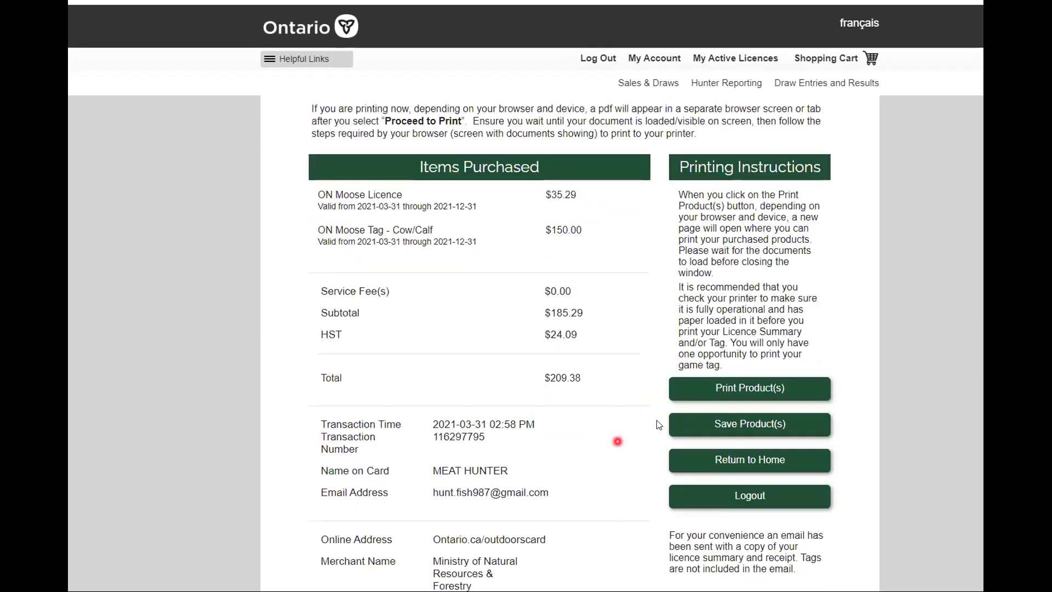
left_click(768, 392)
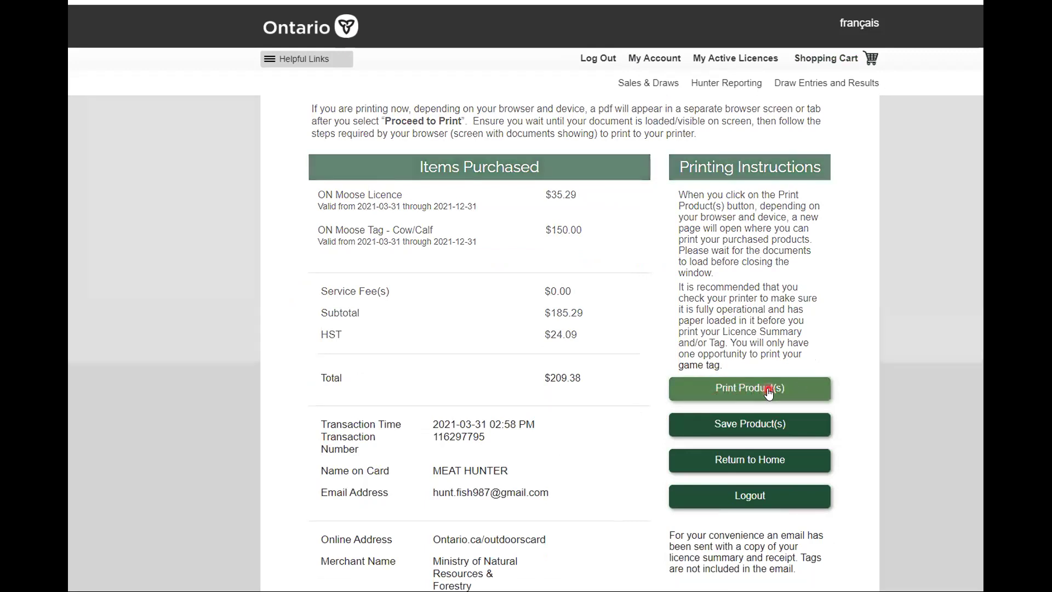